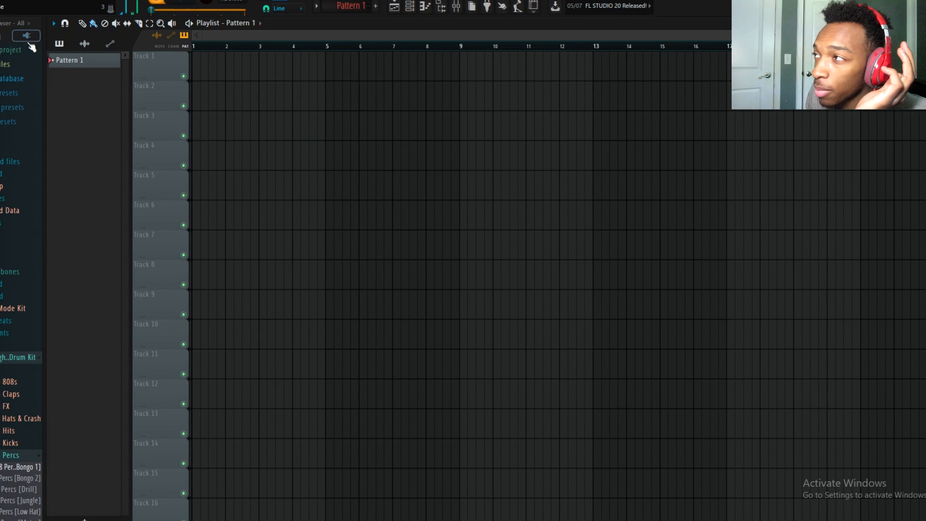
Step: Replace the Kick channel in the channel rack with the Omnisphere [64bit] plugin and dismiss its splash screen
click(409, 6)
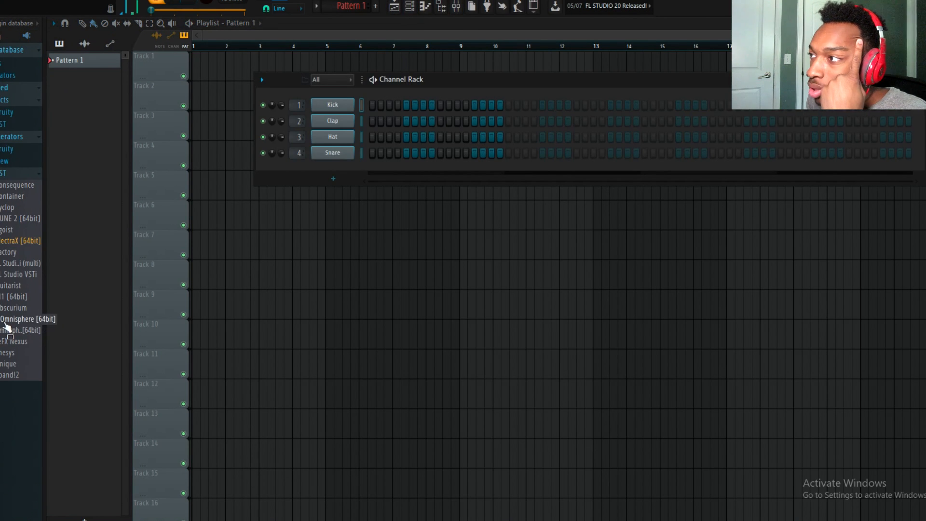
drag(292, 131, 334, 110)
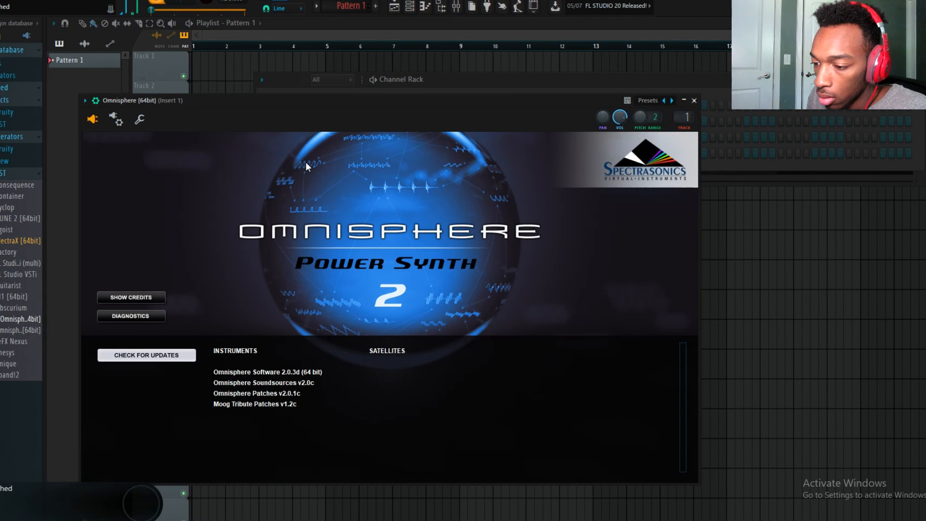
click(301, 165)
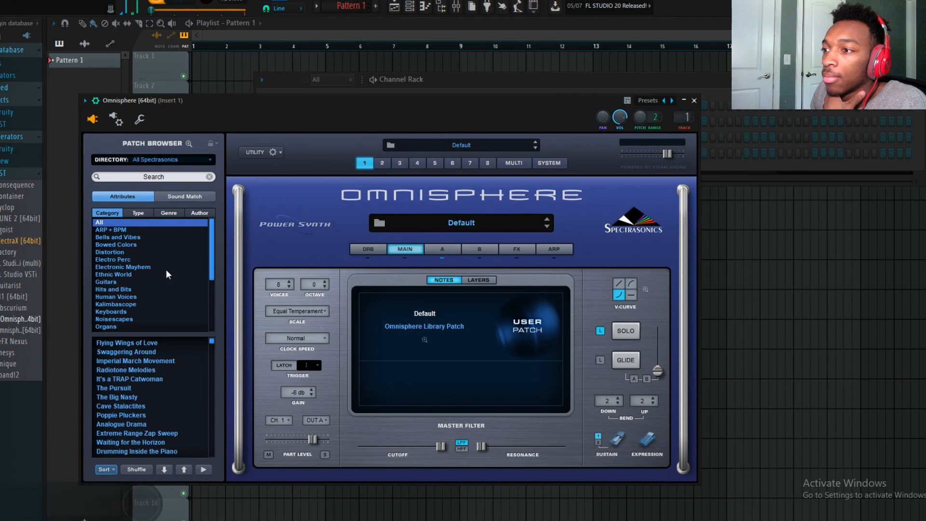
Step: Search the Omnisphere patches for "piano" and load Ambient Space Piano
scroll(166, 274, down, 5)
scroll(159, 385, down, 5)
scroll(158, 383, up, 5)
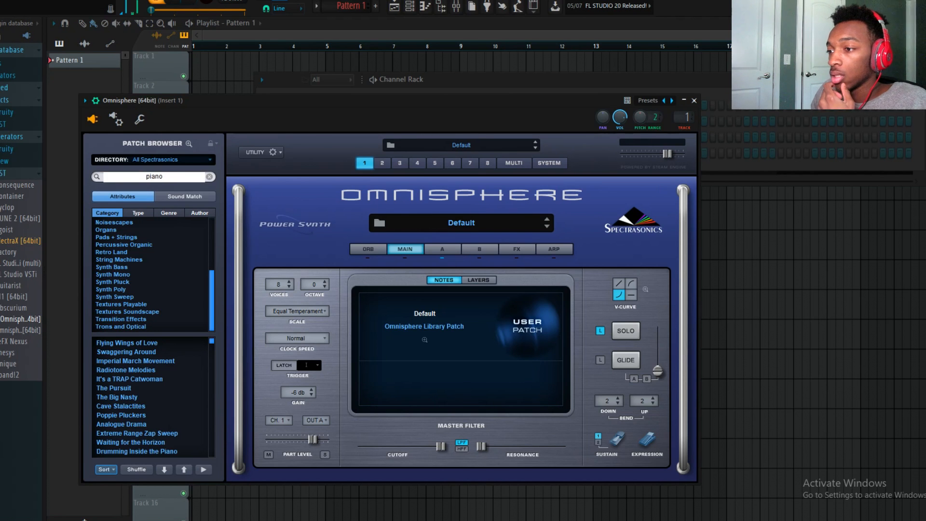
key(Return)
click(130, 352)
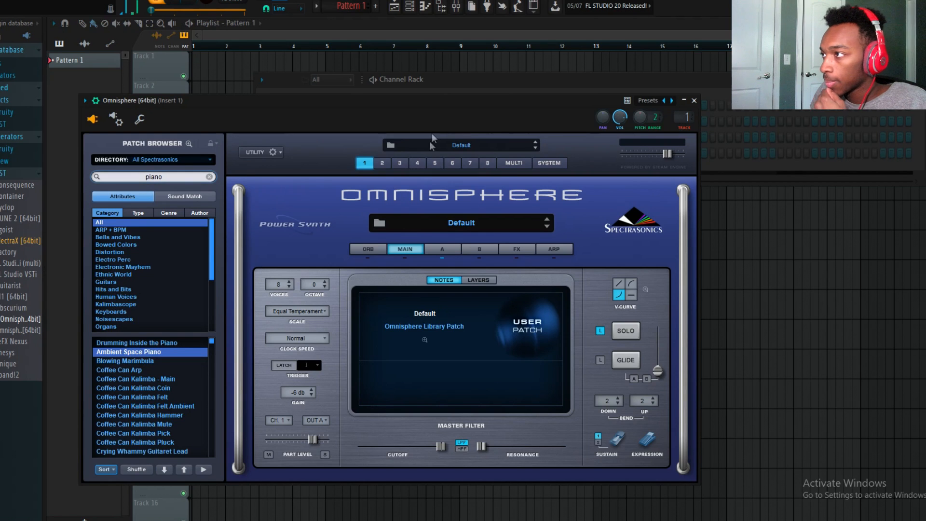
click(515, 80)
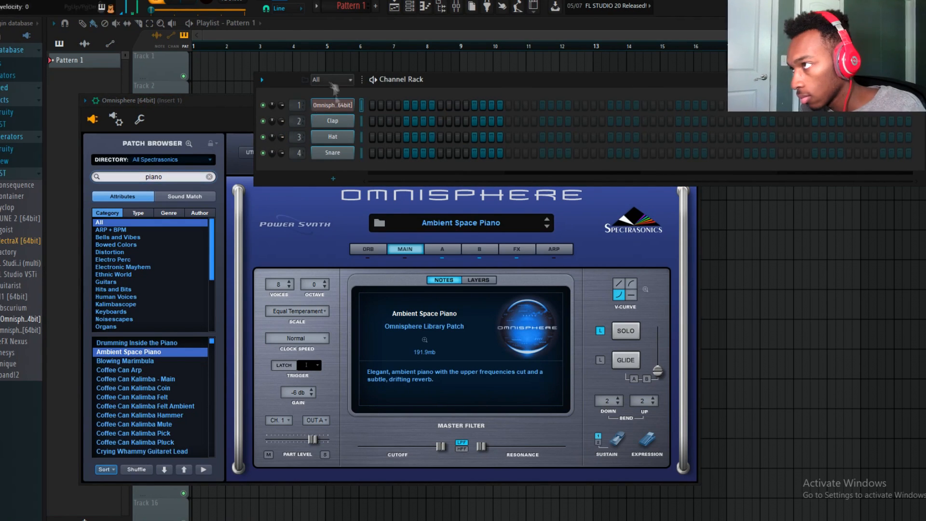
Step: Open the piano roll of the Omnisphere channel and enter a rising phrase of E5, F5 and A5
right_click(352, 101)
click(369, 106)
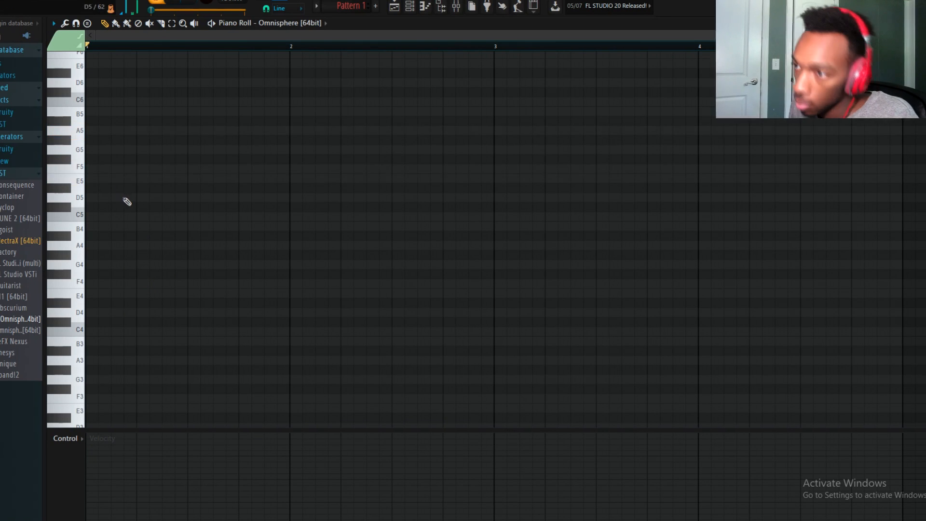
click(121, 169)
click(140, 130)
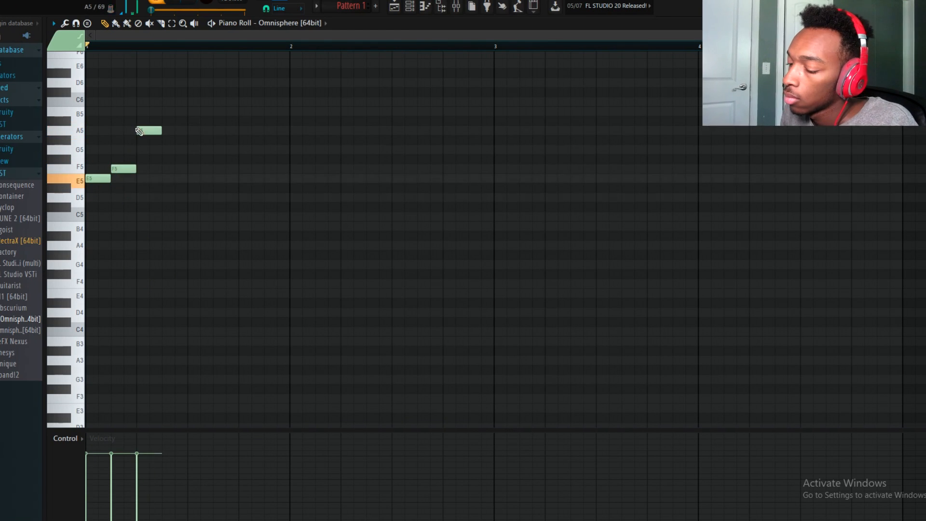
click(173, 156)
right_click(174, 158)
Step: Space the phrase's notes one beat apart across bar 1 and finish it with a fourth note, F5
drag(190, 182, 116, 129)
scroll(170, 140, up, 5)
key(space)
drag(261, 237, 393, 241)
scroll(472, 248, down, 6)
scroll(471, 247, down, 4)
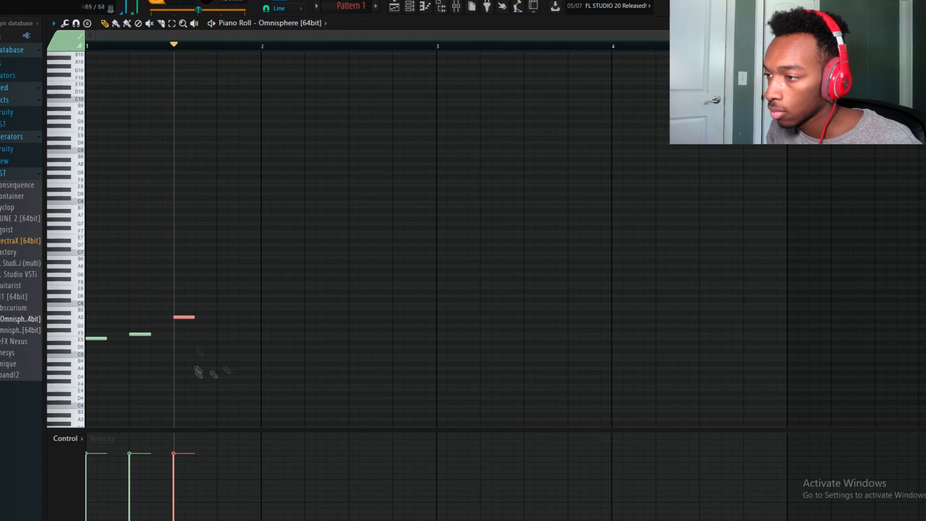
Step: Transpose the four-note phrase up an octave and two semitones, and duplicate it into bar 2
key(ctrl+a)
key(ctrl+Up)
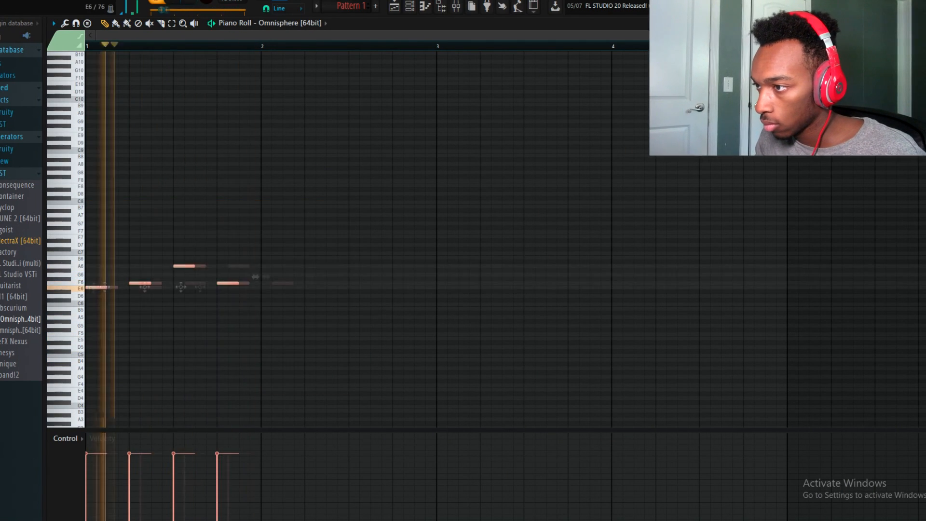
key(ctrl+b)
mouse_move(95, 286)
mouse_down()
mouse_move(95, 308)
mouse_move(95, 278)
mouse_up()
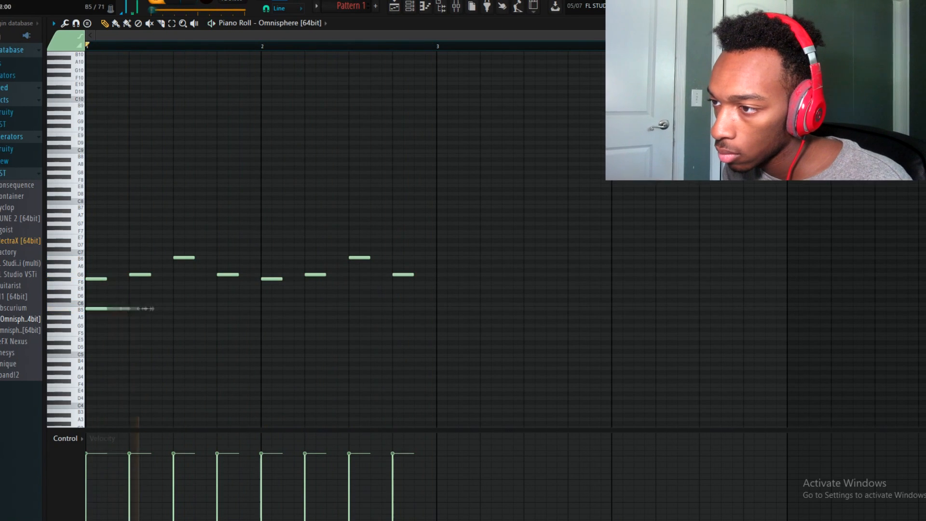
Step: Add lower notes B5, G5 and F#5 beneath the melody at half-bar intervals, checking them by playback
key(space)
key(space)
click(117, 325)
key(space)
key(space)
key(space)
drag(117, 325, 184, 326)
key(space)
click(262, 338)
drag(262, 337, 262, 330)
key(space)
Step: Lengthen the three lower notes to half a bar each and the upper melody notes to one beat each
drag(334, 343, 83, 305)
drag(363, 361, 91, 303)
drag(281, 330, 348, 329)
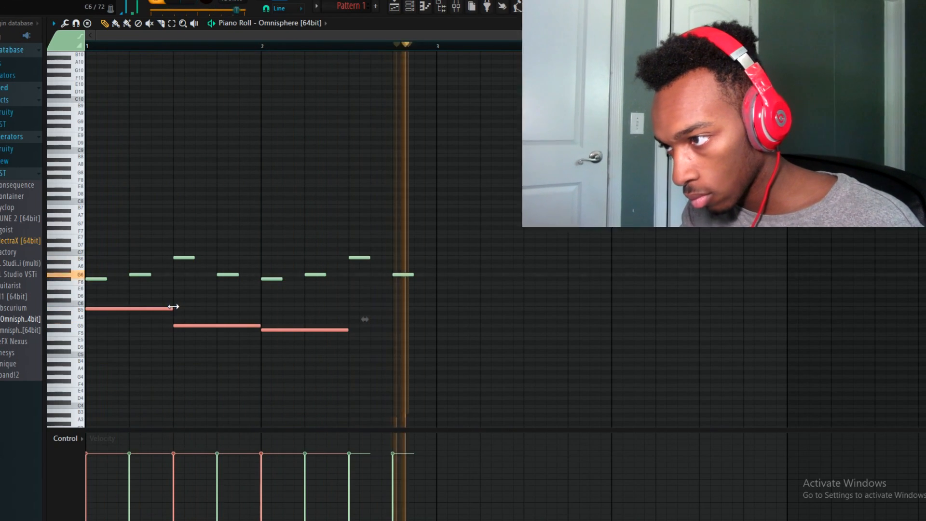
ctrl+click(434, 347)
key(space)
drag(434, 241, 95, 278)
drag(413, 275, 436, 274)
Step: Duplicate the two-bar melody into bars 3 and 4 and give bar 4 the lower notes B4 and G5
click(350, 312)
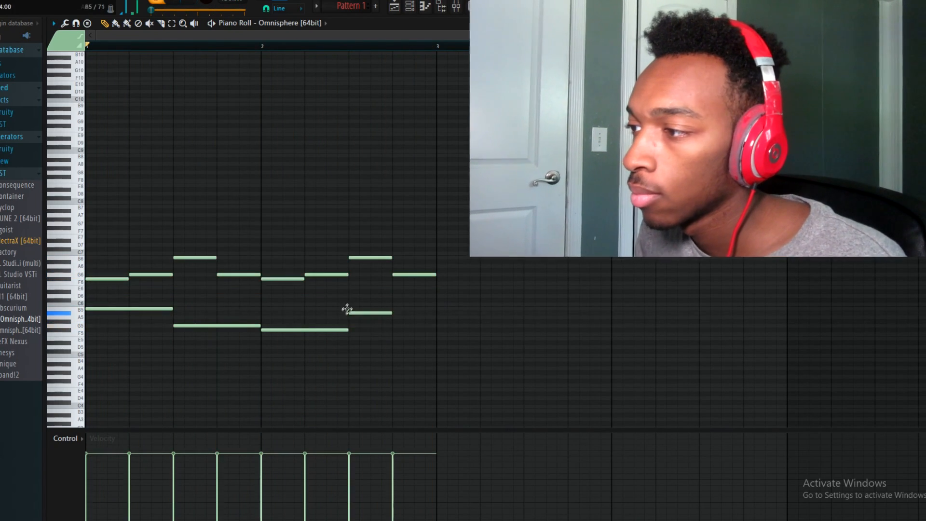
right_click(351, 312)
drag(440, 370, 88, 243)
key(ctrl+b)
key(space)
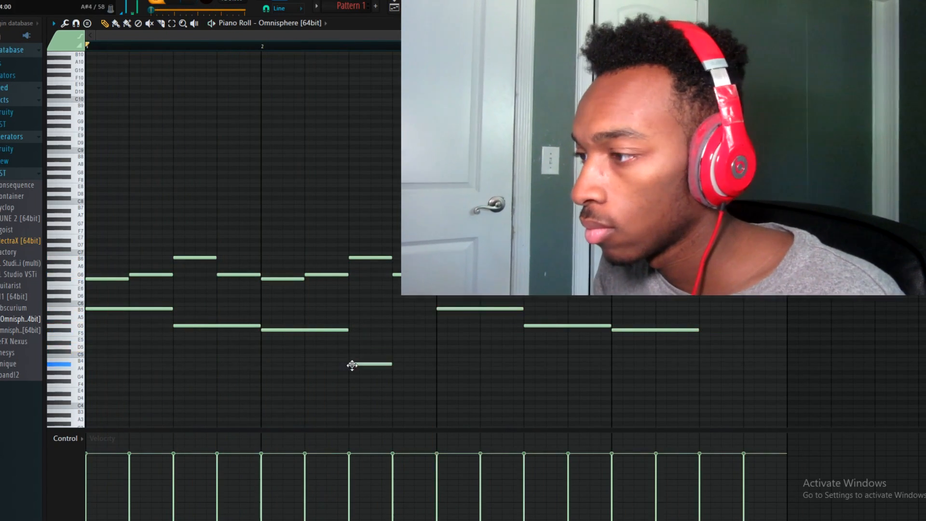
click(740, 362)
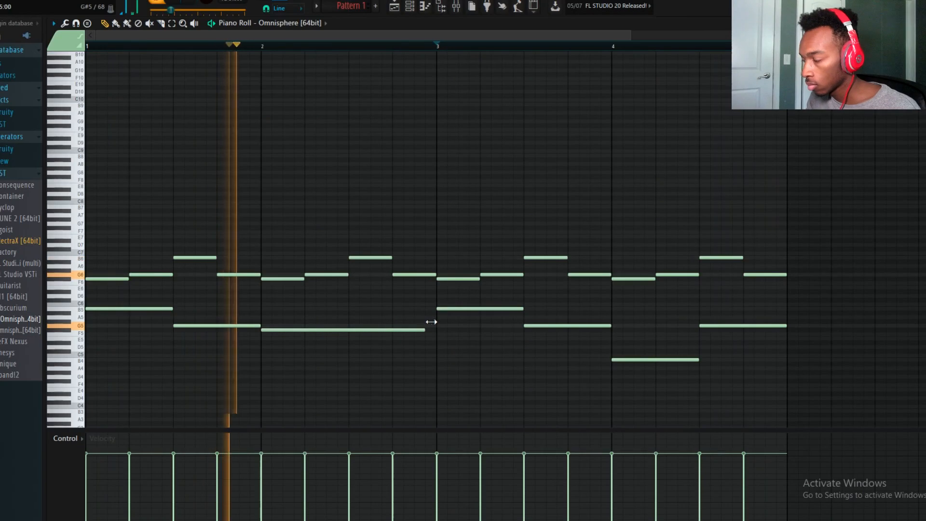
Step: Bring up the channel rack and examine the audio device settings
click(425, 9)
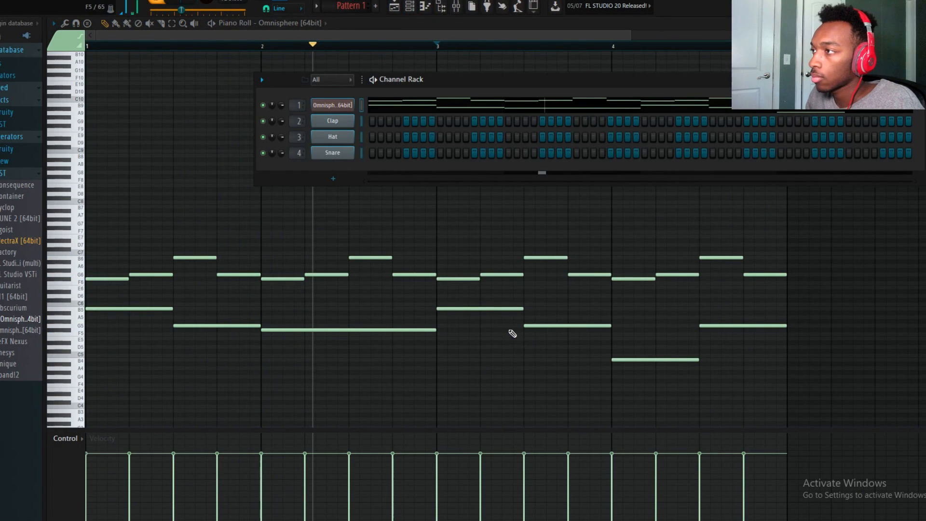
key(F11)
click(343, 106)
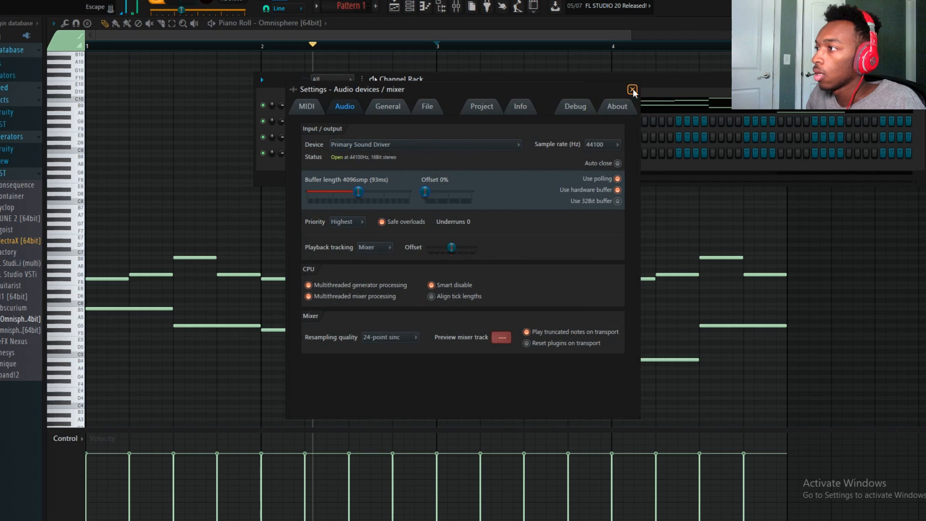
click(632, 89)
Step: Reopen Omnisphere and load the ARP + BPM patch It's 1976 Again from the full patch browser
click(349, 106)
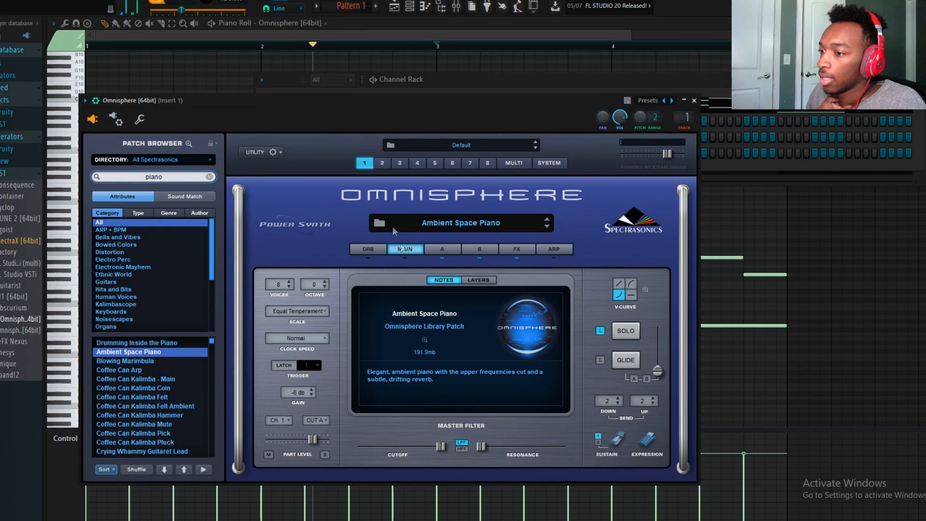
click(494, 331)
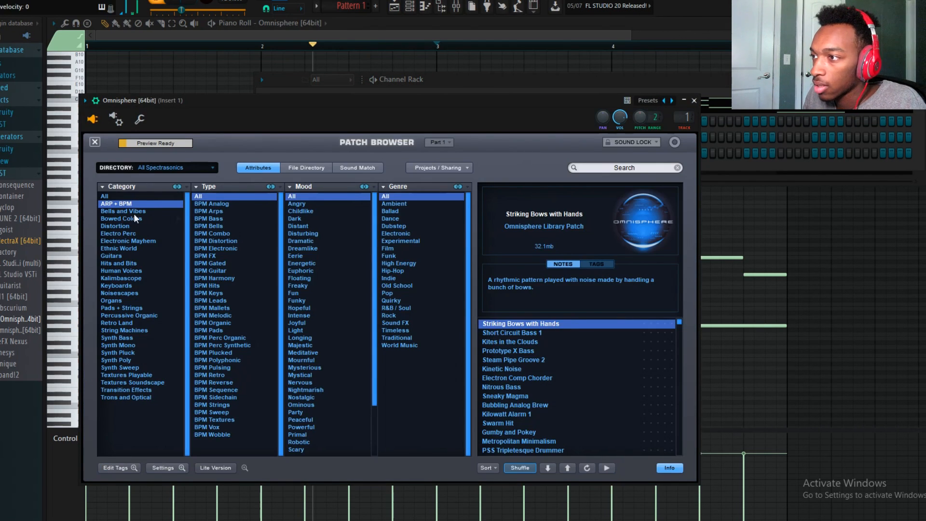
click(530, 334)
click(532, 292)
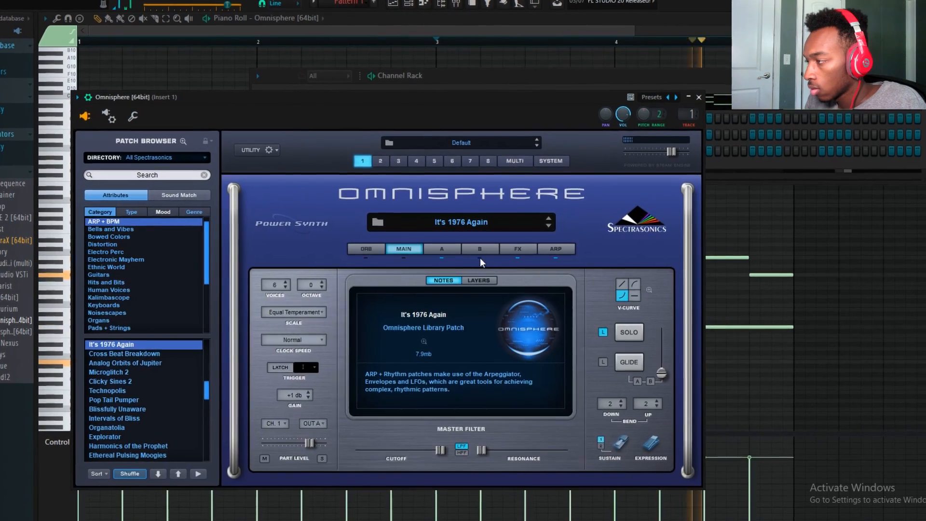
Step: View the patch's layer A and arpeggiator settings, and switch to the ambient BPM Arps patch Saws of Simplicity
click(441, 252)
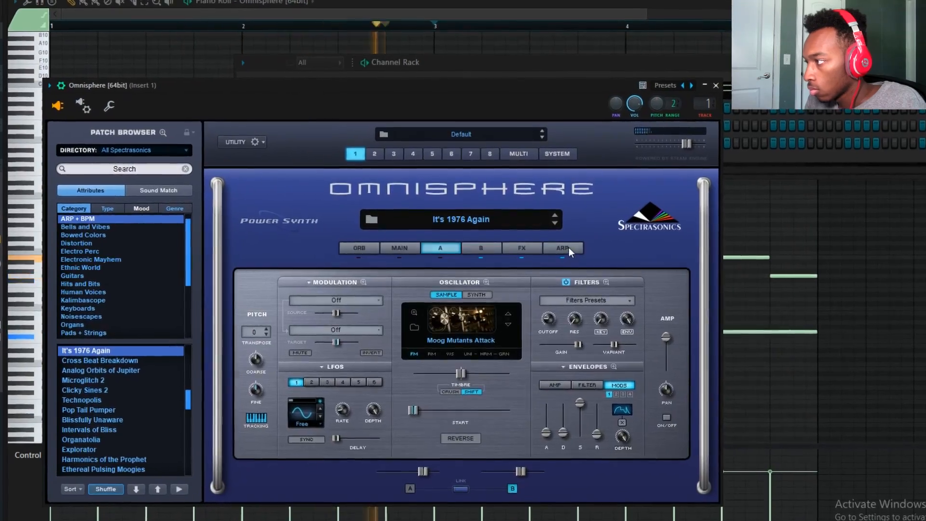
click(568, 247)
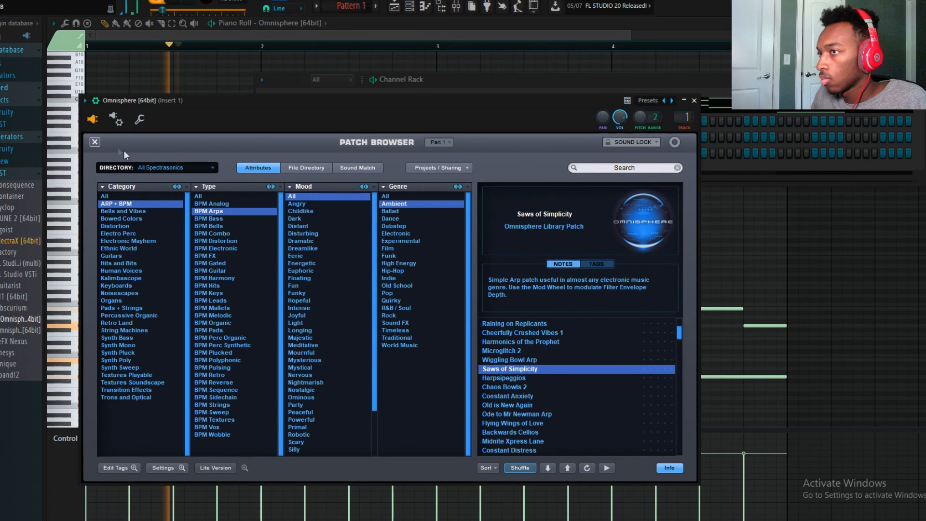
click(465, 35)
click(412, 6)
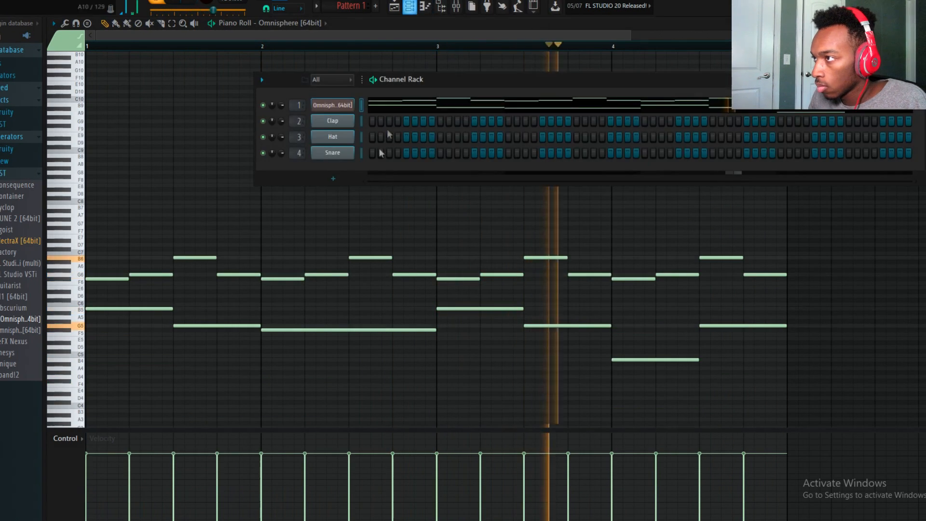
click(333, 107)
click(94, 141)
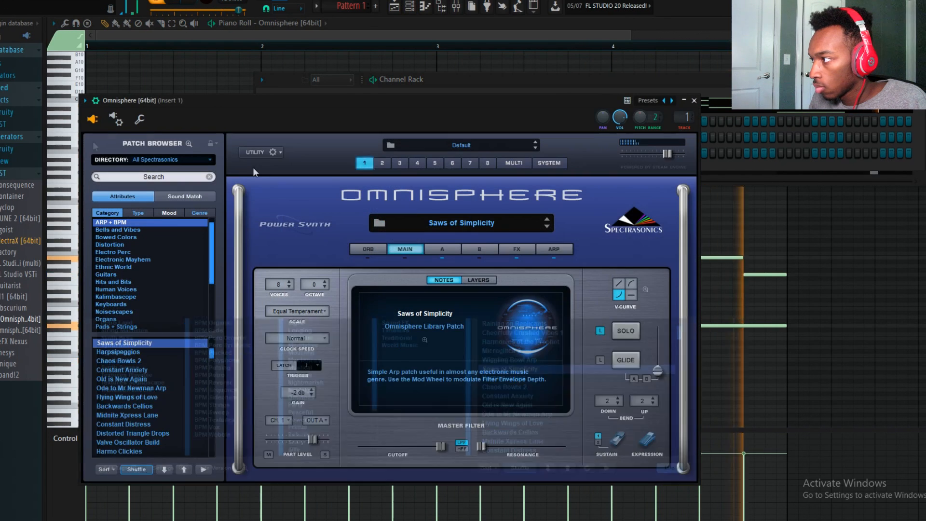
Step: Set the arpeggiator clock of Saws of Simplicity to 1/8
click(550, 247)
click(361, 323)
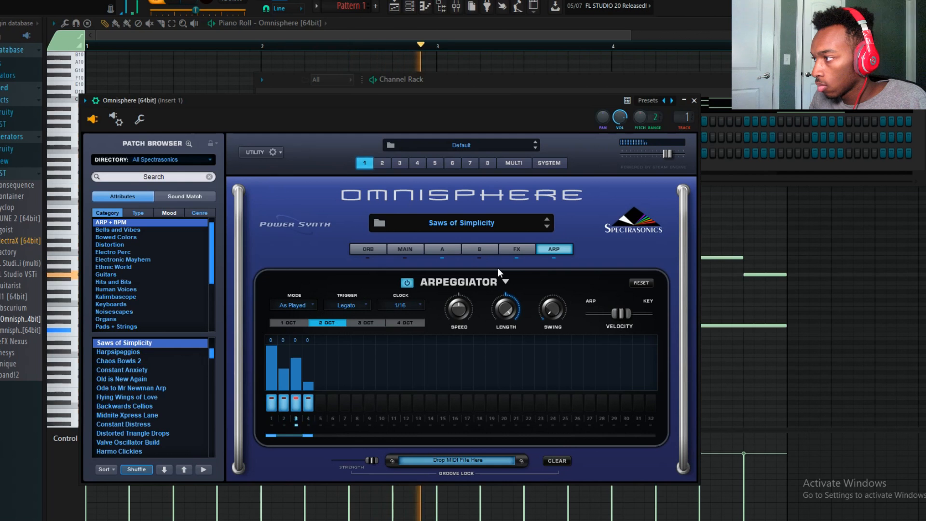
click(510, 248)
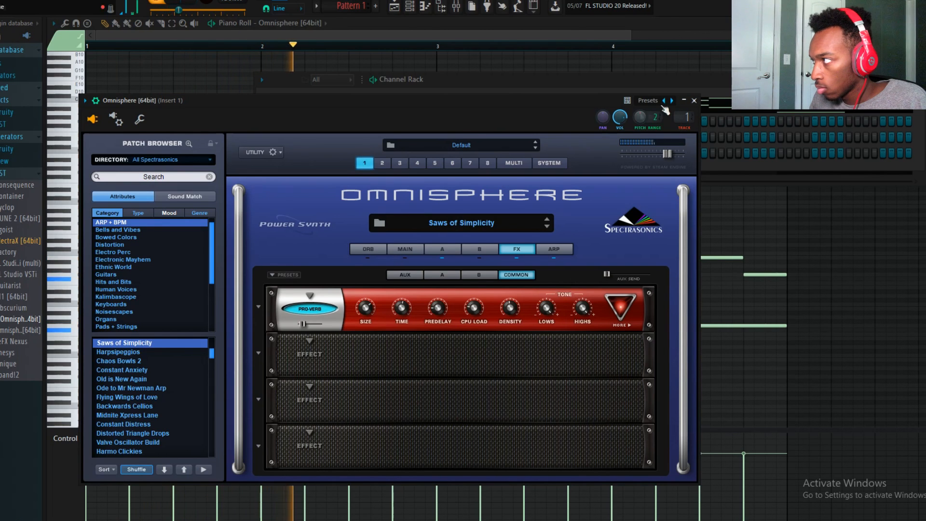
click(547, 248)
click(404, 304)
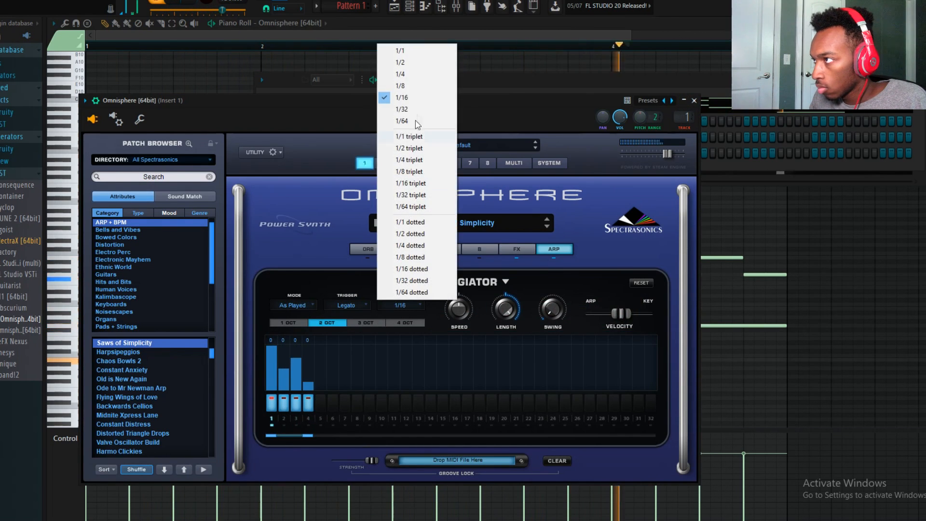
click(412, 87)
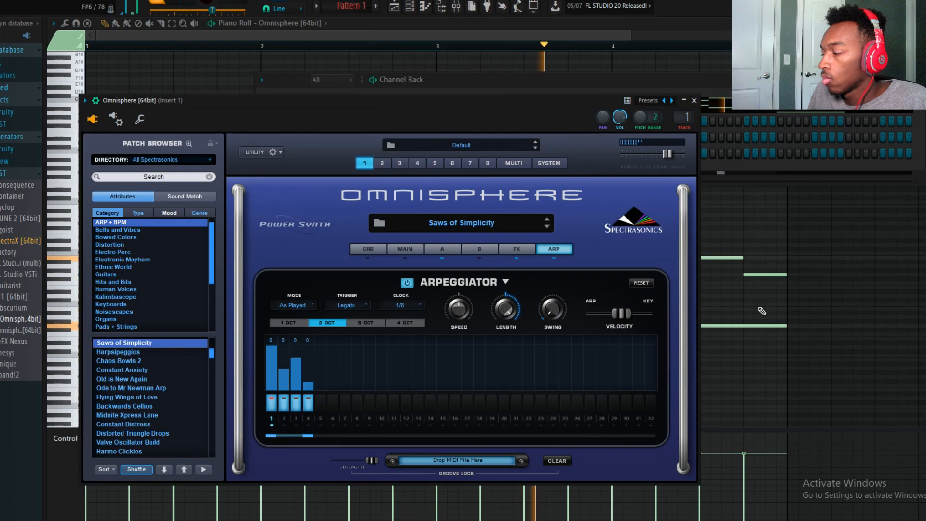
Step: Write a replacement two-bar melody in the emptied piano roll, starting on a half-beat F7, with long lower notes beneath
click(738, 293)
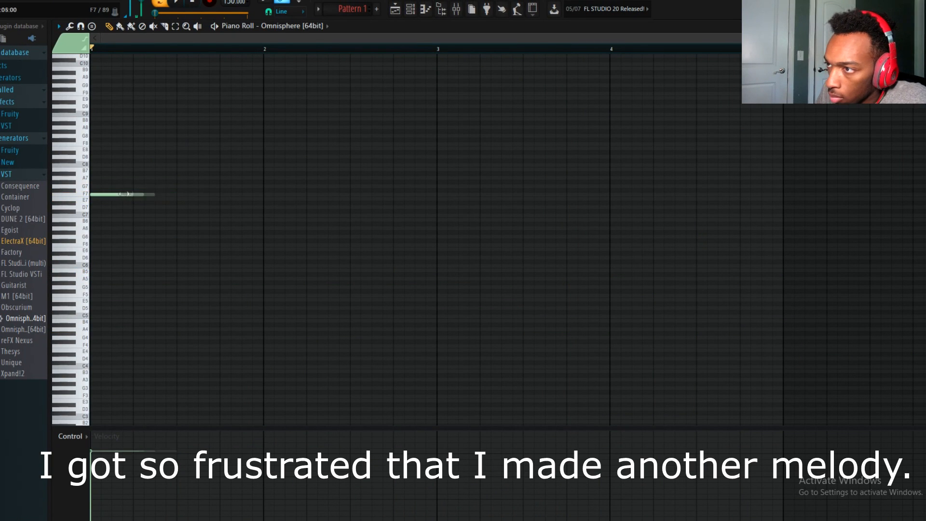
drag(124, 194, 112, 194)
click(132, 169)
right_click(135, 187)
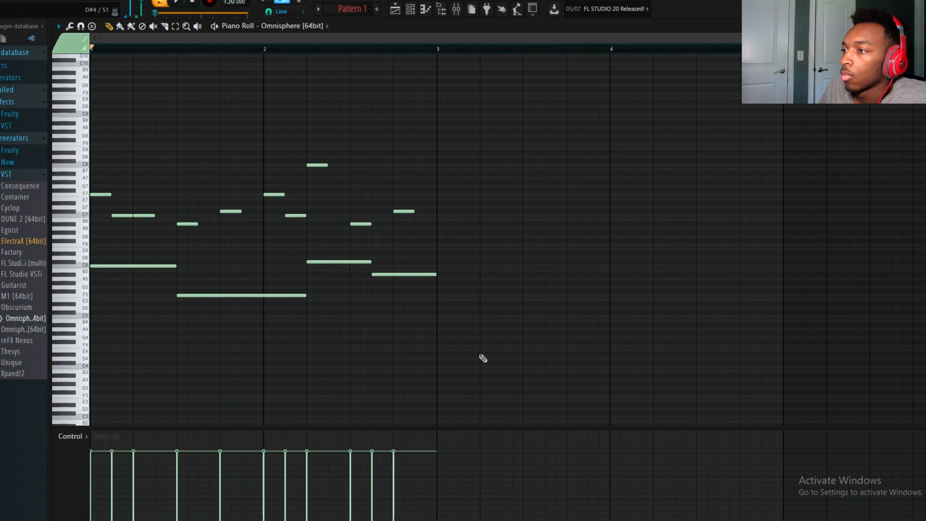
Step: Audition Bells Ambient patches in Omnisphere against the new melody, including Analog Chimes and Stretching Glass Bells
drag(491, 357, 91, 58)
click(410, 9)
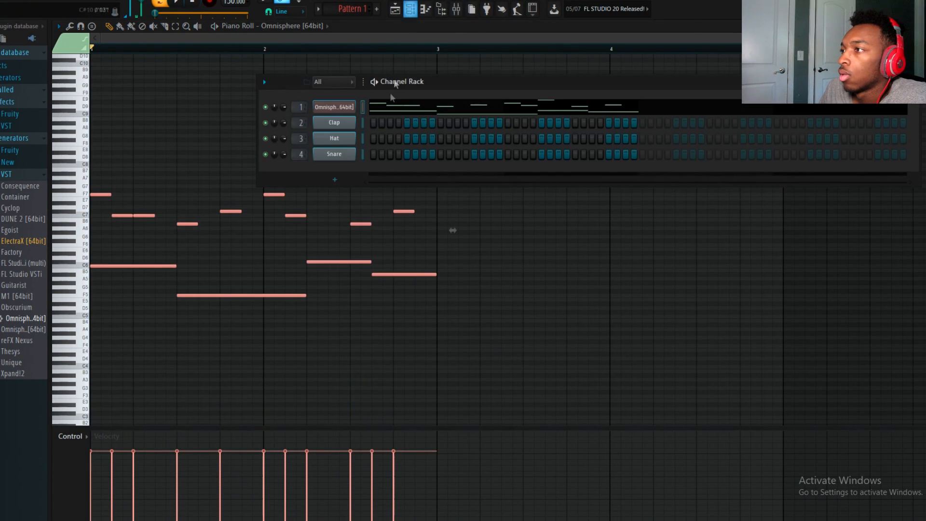
click(353, 109)
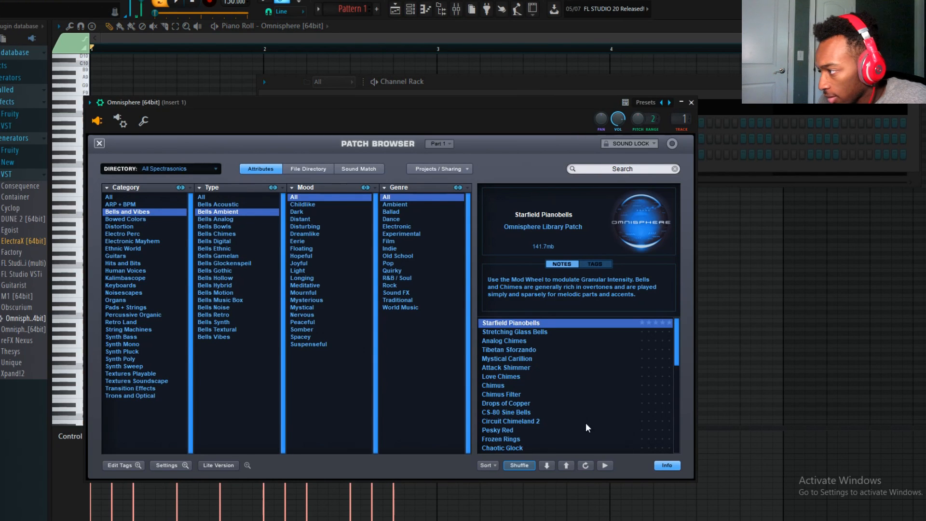
click(535, 341)
key(space)
click(536, 333)
scroll(531, 359, down, 10)
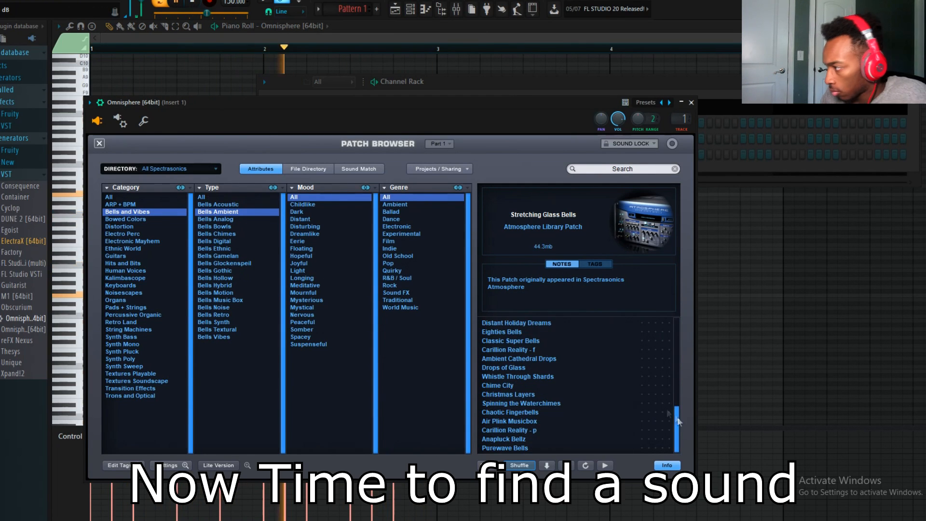
Step: Broaden the Bells and Vibes browser to all types and load the patch Pure in Spirit
click(202, 197)
scroll(537, 433, down, 18)
click(510, 384)
click(429, 85)
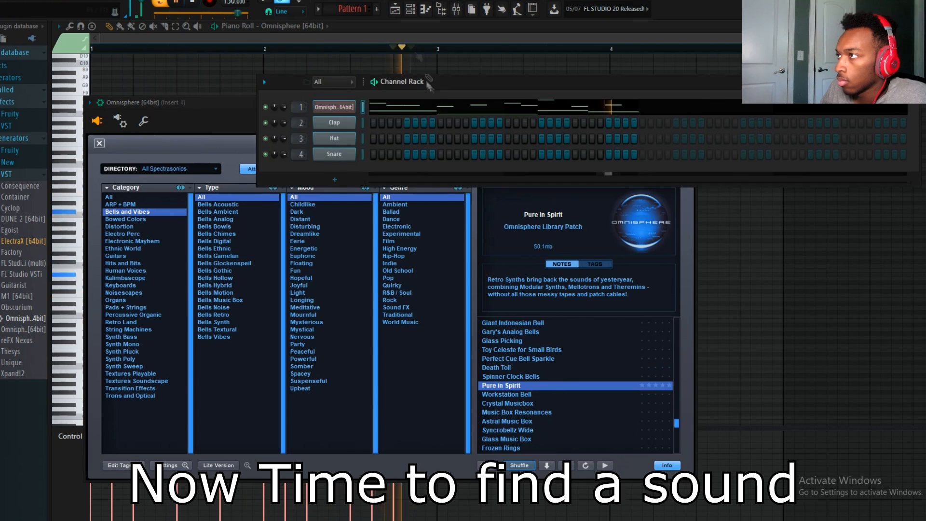
Step: Duplicate the two-bar melody in the Omnisphere piano roll to fill bars 3 and 4
click(430, 107)
drag(107, 264, 455, 264)
scroll(455, 265, down, 2)
ctrl+click(195, 314)
key(space)
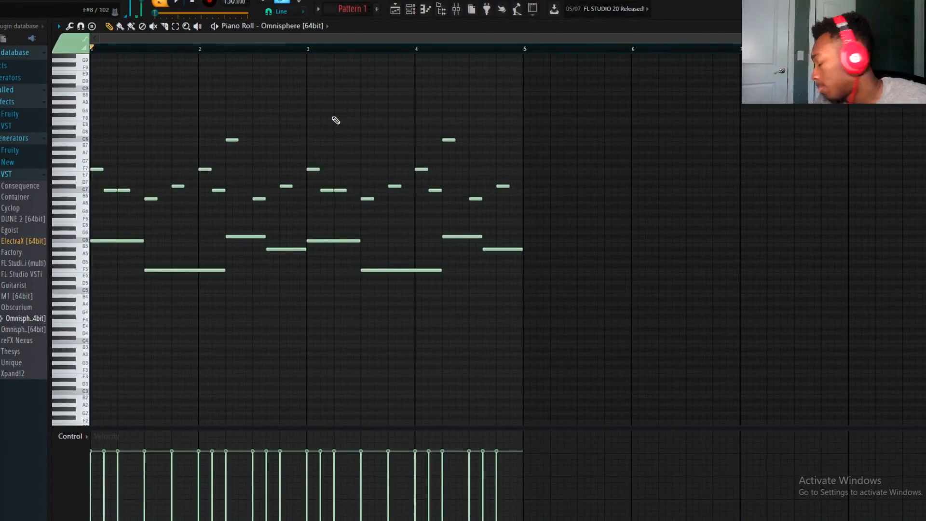
Step: Add Gross Beat to the Nexus channel's mixer Insert 2 and apply the Momentary preset's 1/2 Speed time effect
click(410, 9)
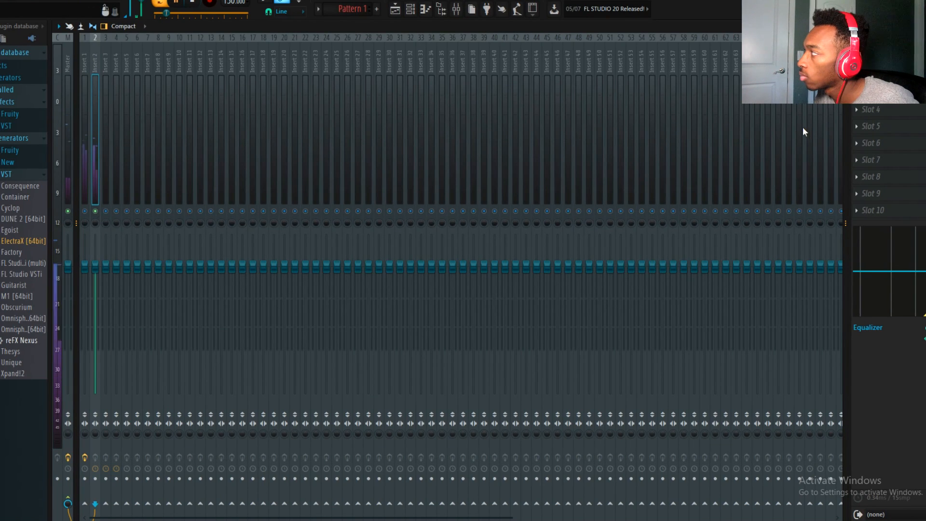
click(870, 126)
click(788, 10)
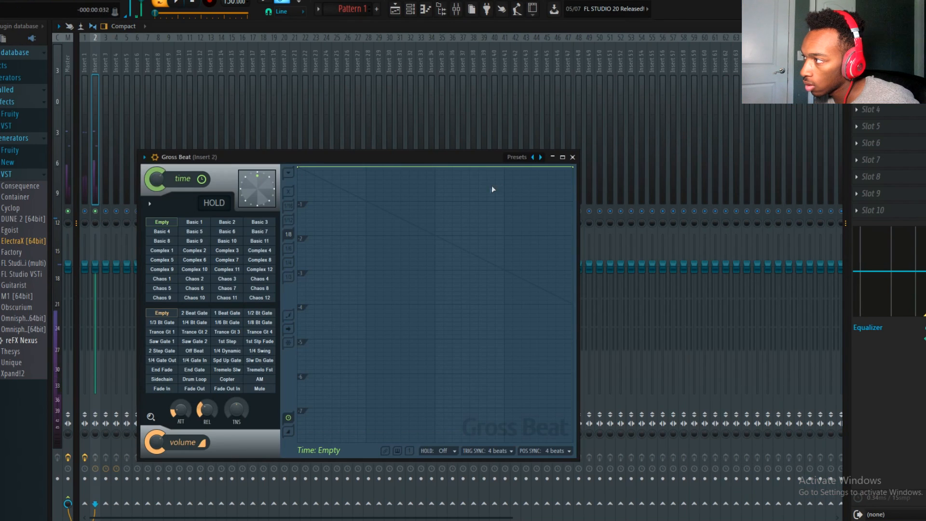
click(517, 158)
click(534, 187)
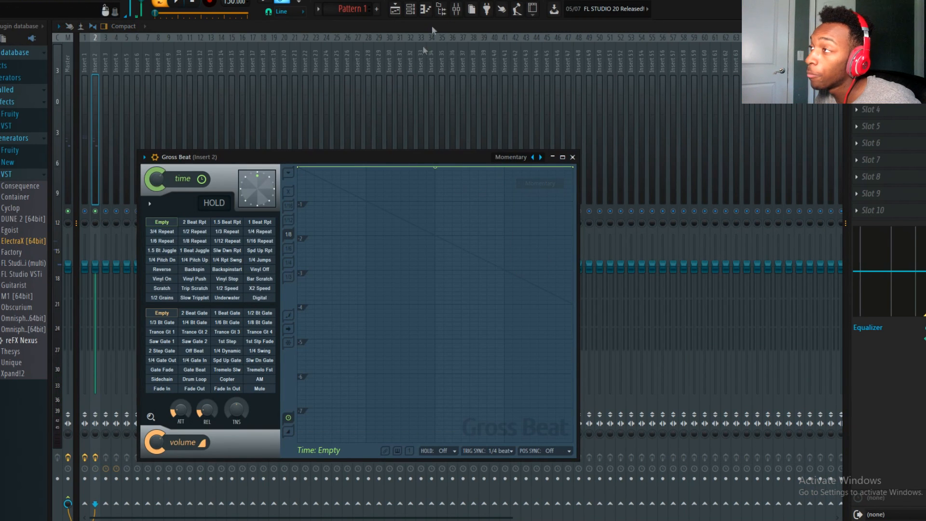
click(227, 288)
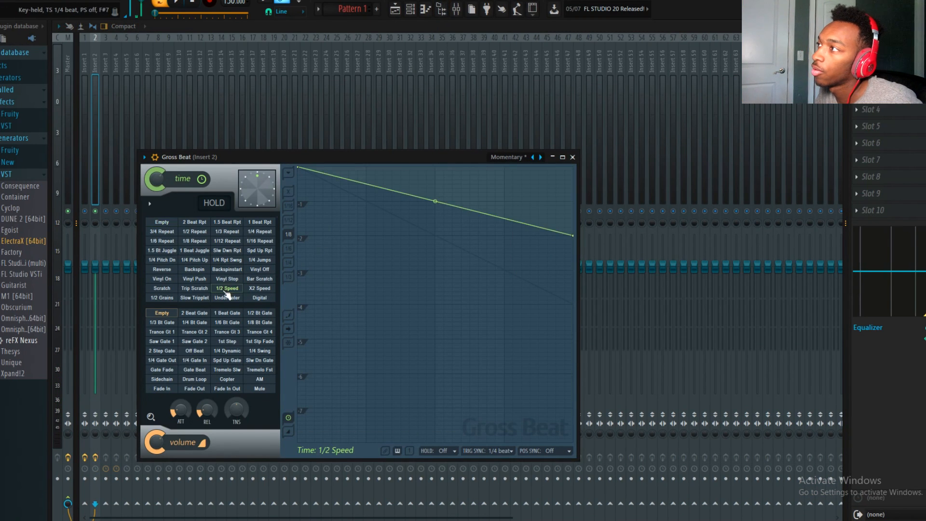
Step: Flip the upper melody notes of the Nexus part horizontally across all four bars and play the pattern
click(426, 10)
scroll(549, 195, up, 3)
drag(545, 221, 90, 79)
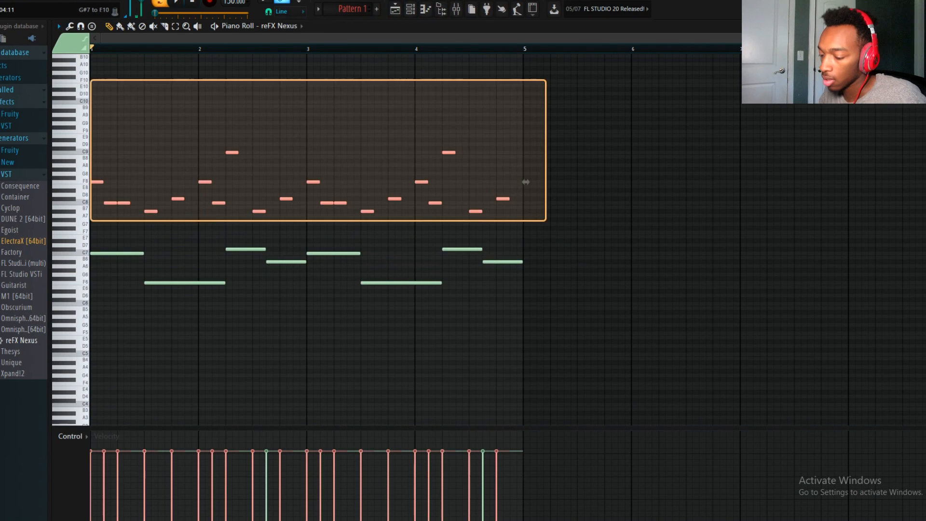
key(alt+y)
click(505, 280)
key(space)
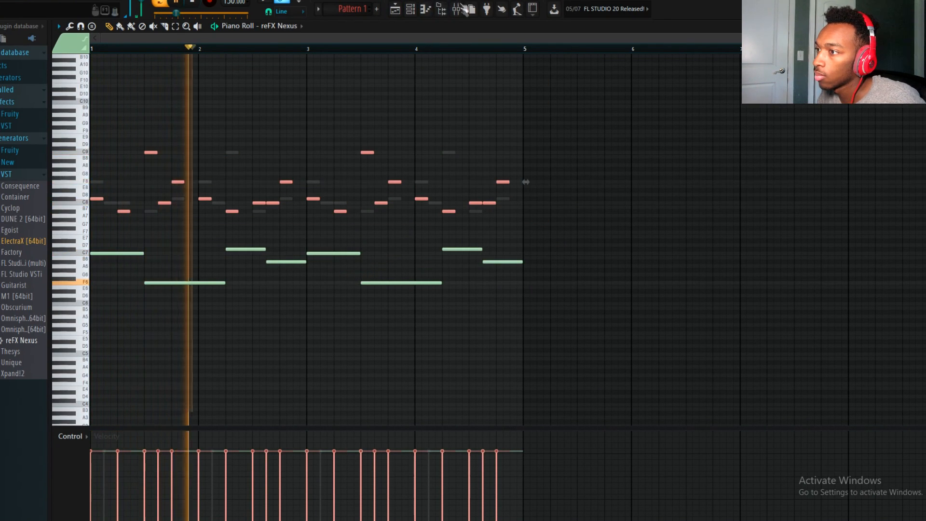
Step: Change the arpeggiator speed of the (UDX) Alien Tranmission patch in Nexus
key(F9)
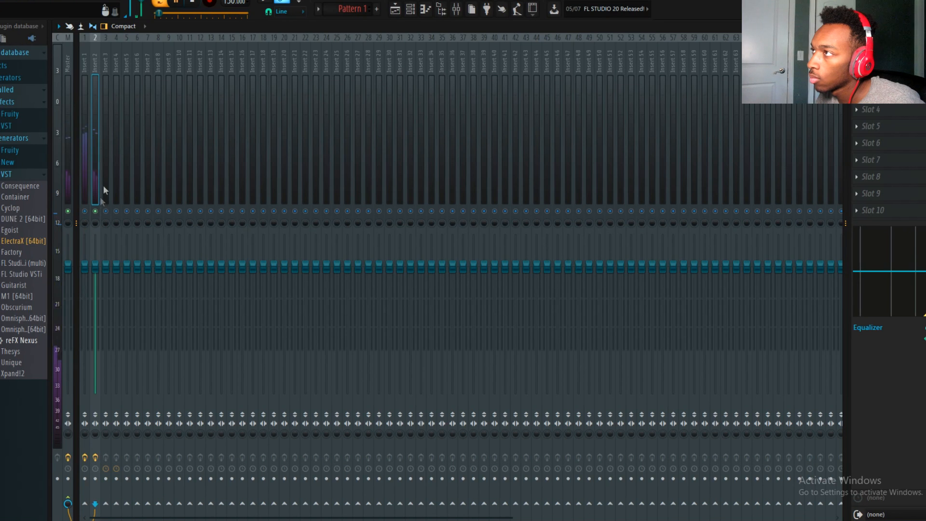
click(410, 9)
click(332, 123)
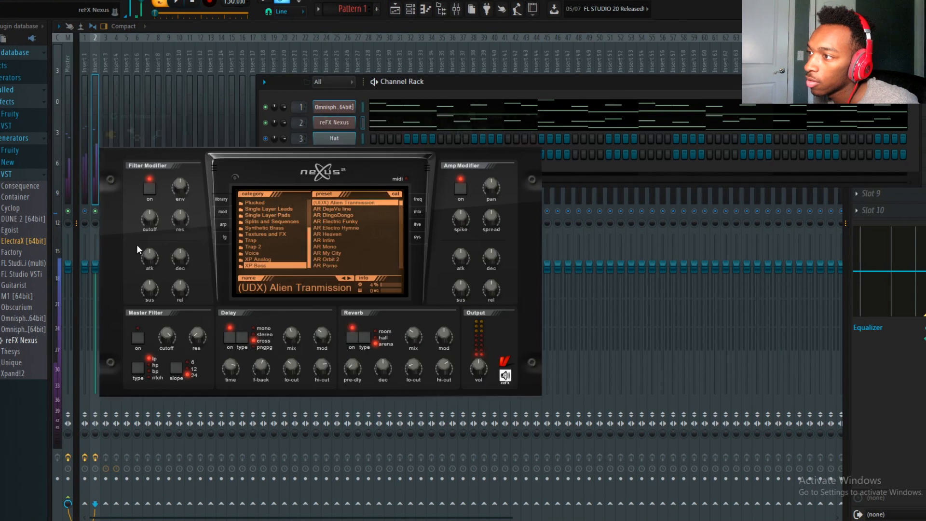
click(223, 224)
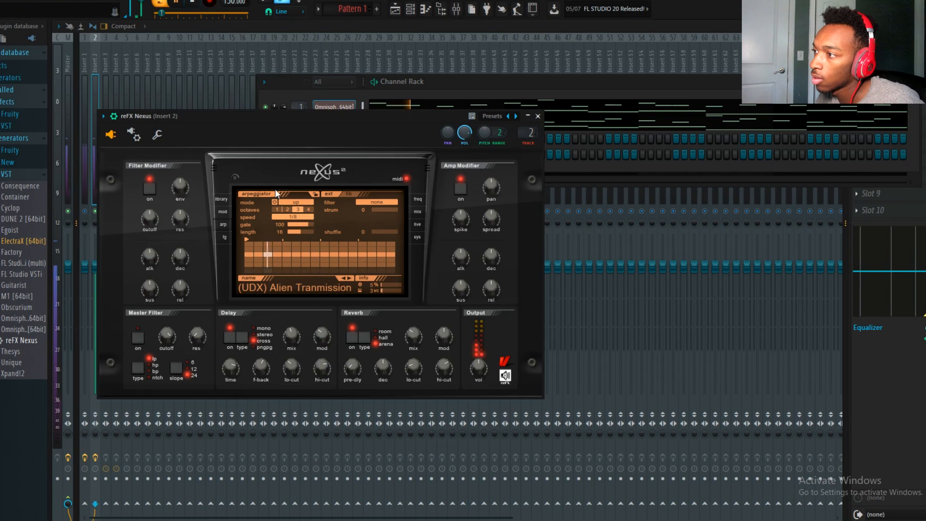
click(309, 219)
click(322, 230)
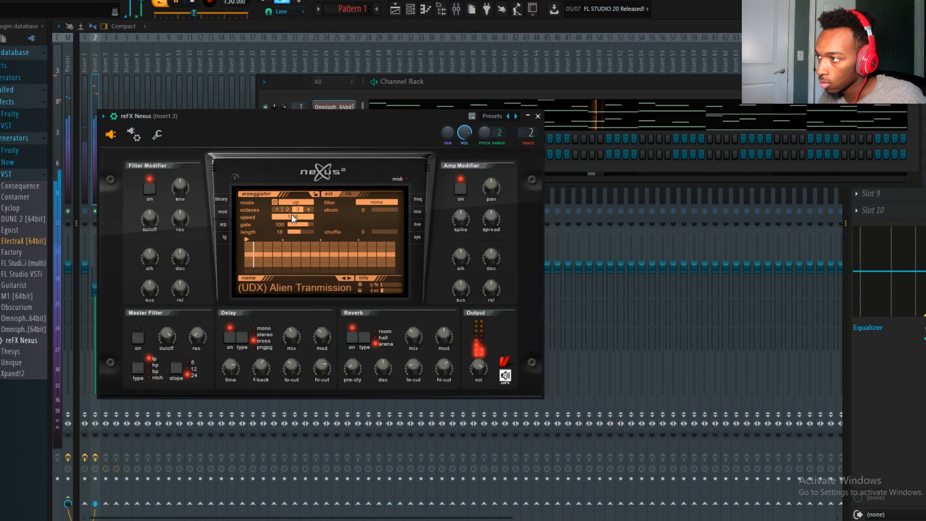
Step: Lower the Insert 2 mixer level and transpose all the Nexus notes down one octave
click(90, 214)
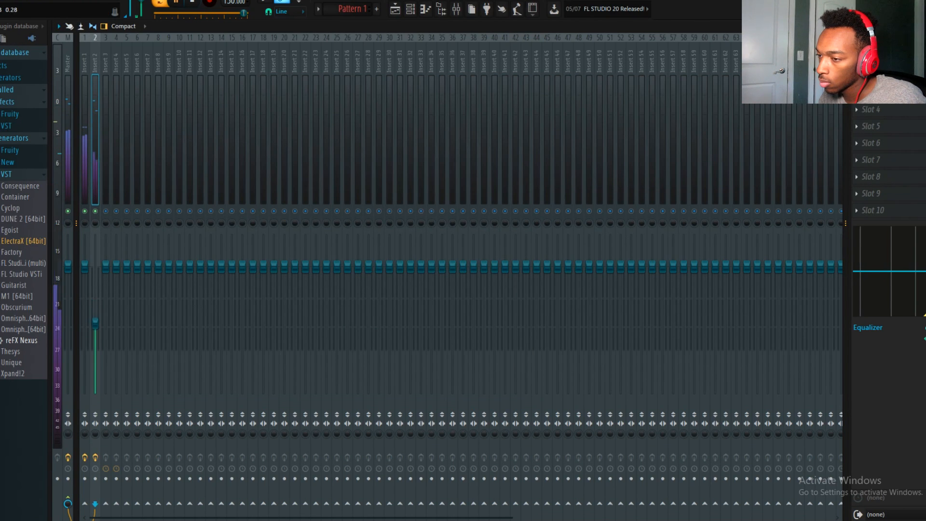
key(F6)
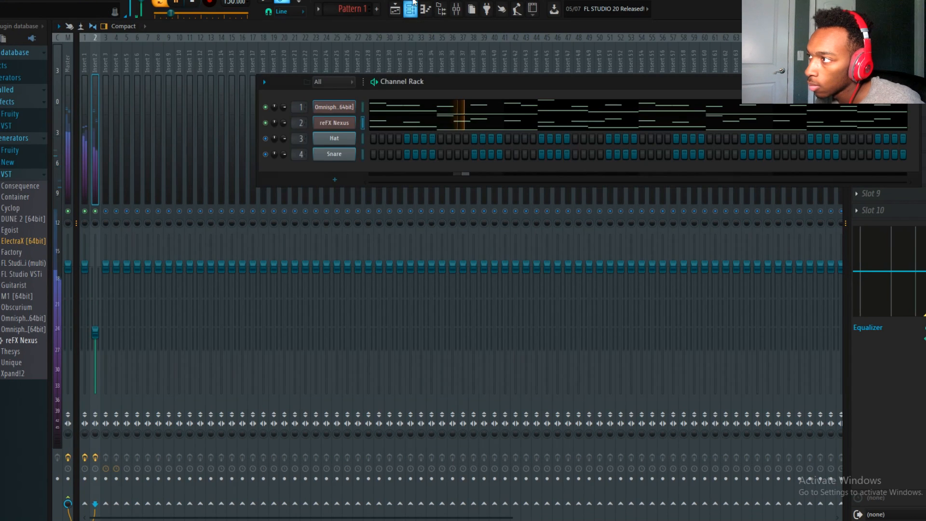
click(323, 130)
key(F7)
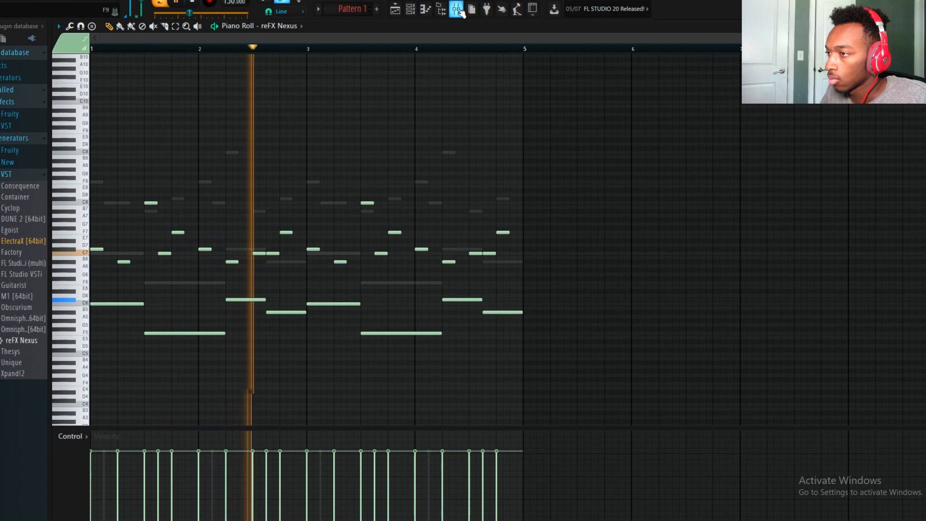
Step: Delete the two highest C8 notes from the Nexus melody and play the pattern from the start
key(space)
drag(440, 207, 84, 173)
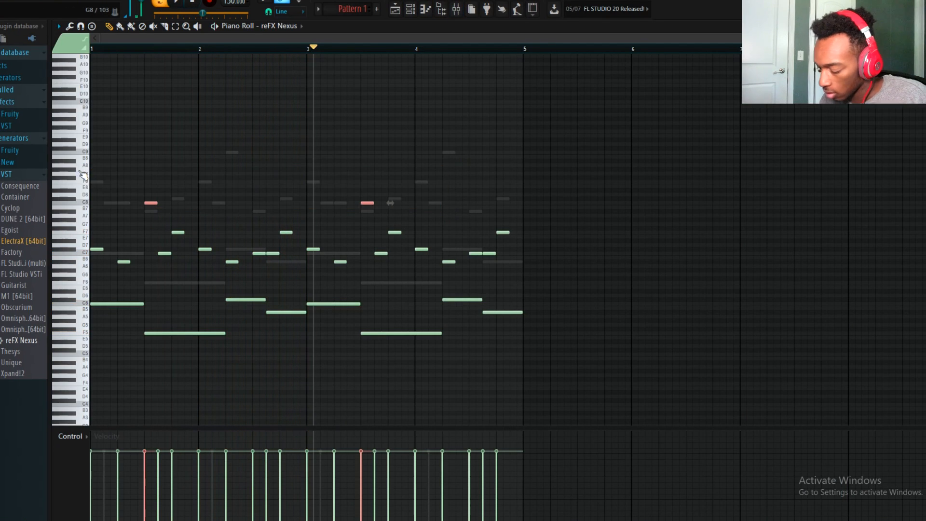
key(Delete)
key(space)
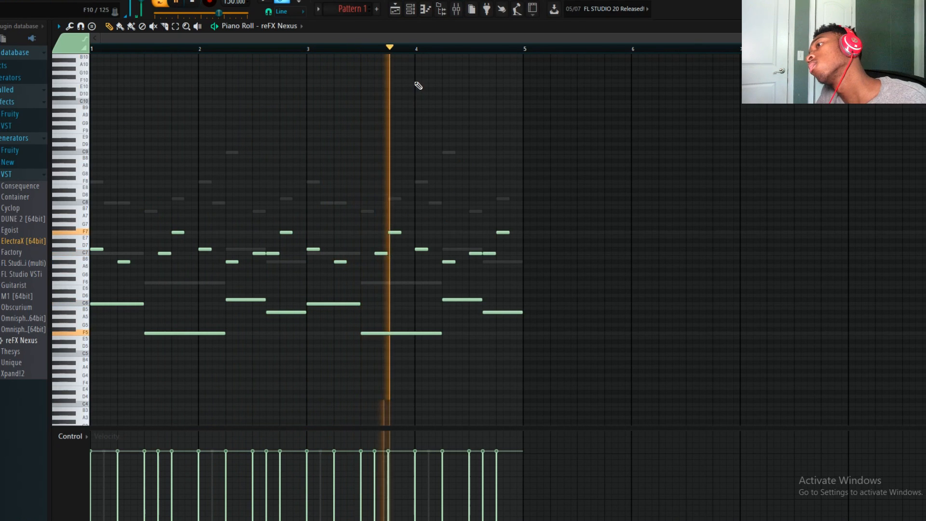
key(space)
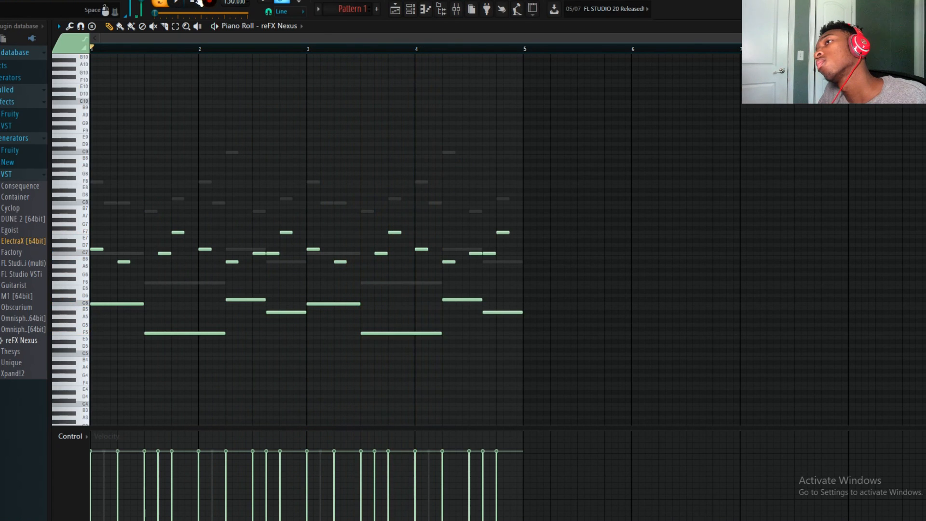
key(space)
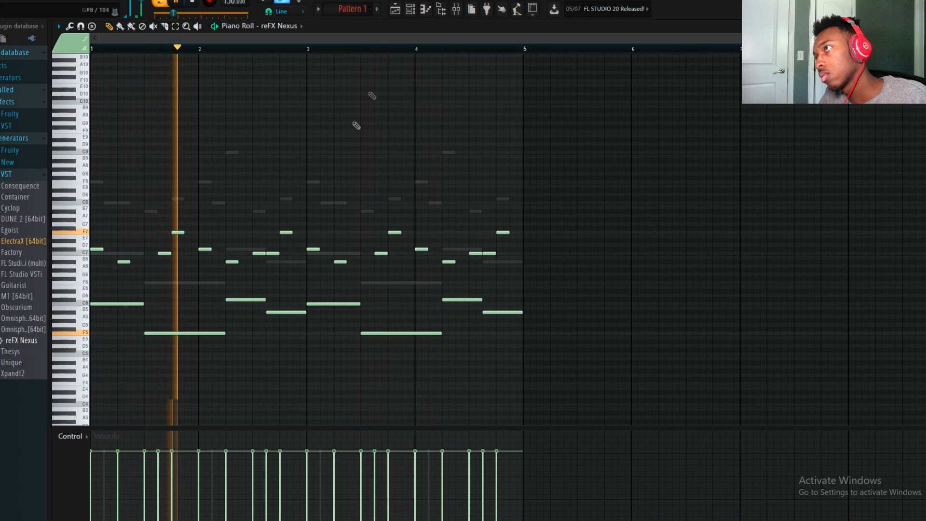
Step: Compare the Nexus part on its own with the full pattern by muting and unmuting the Omnisphere channel
click(423, 12)
key(space)
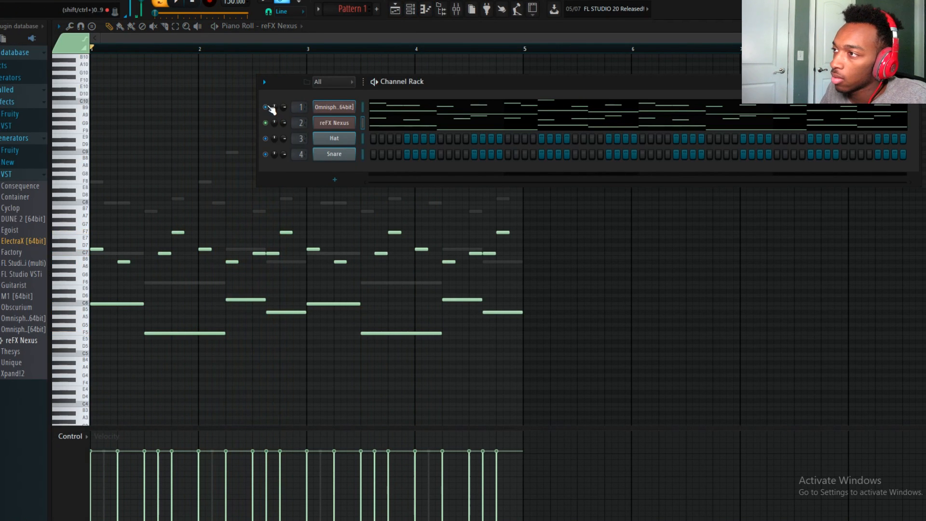
key(space)
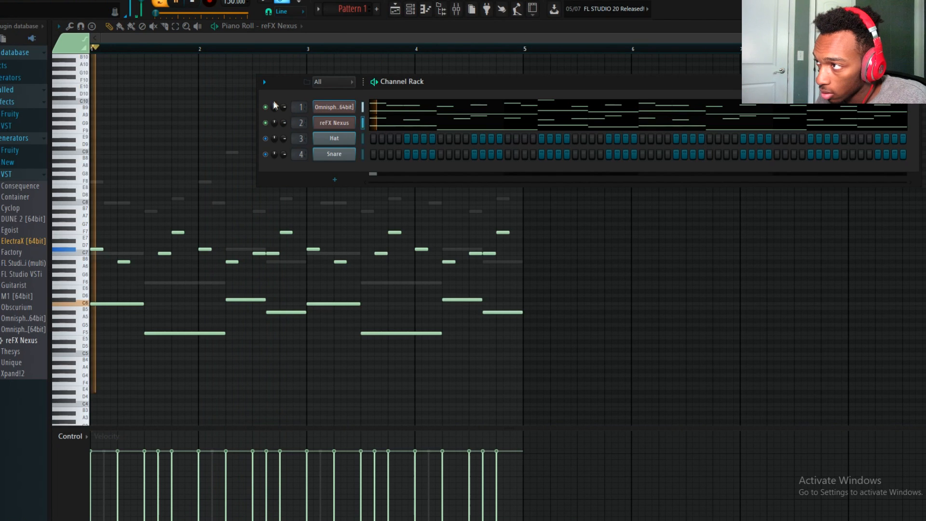
Step: Apply Gross Beat's WishWash 2 time effect on Insert 2 and add Fruity Parametric EQ 2 to the next effect slot
click(458, 10)
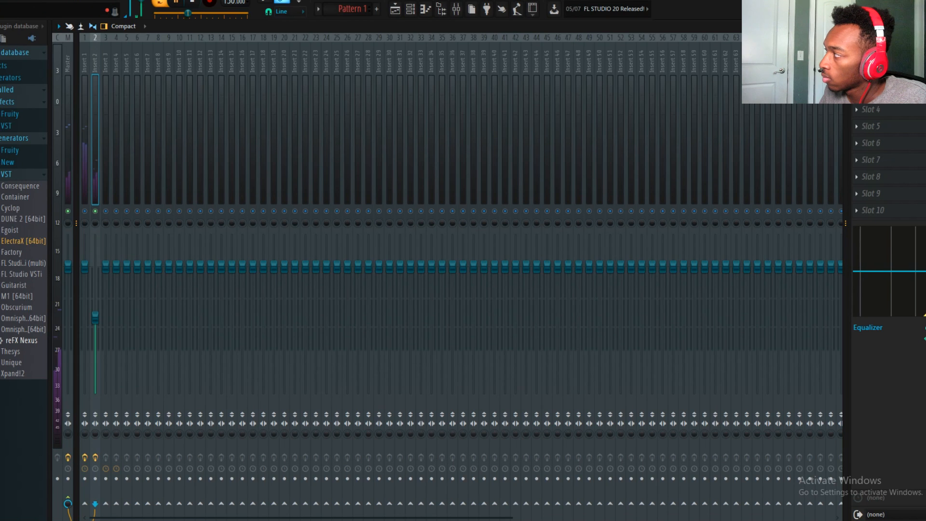
click(882, 59)
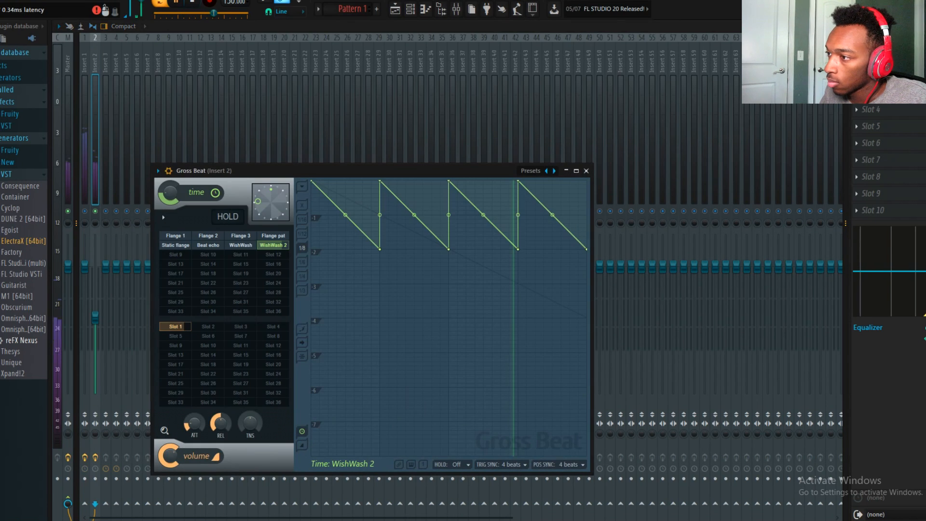
click(856, 75)
mouse_move(868, 125)
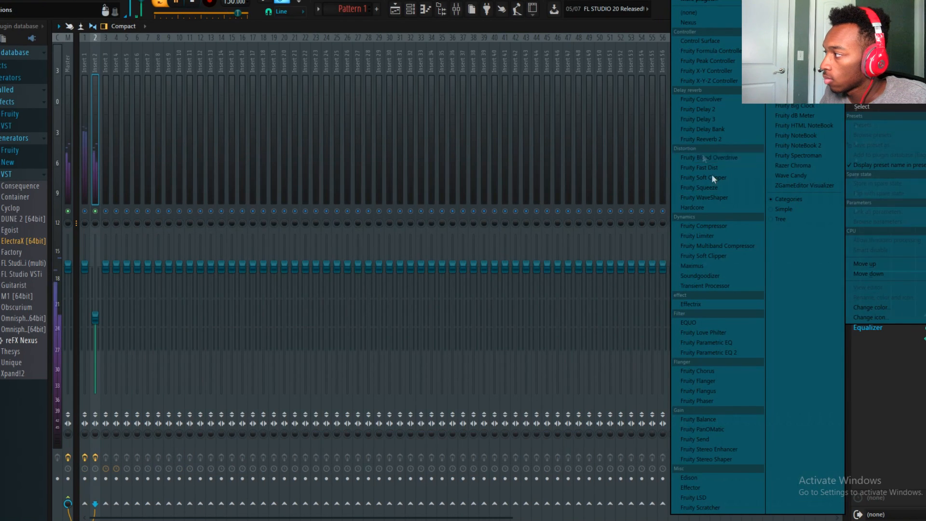
click(739, 353)
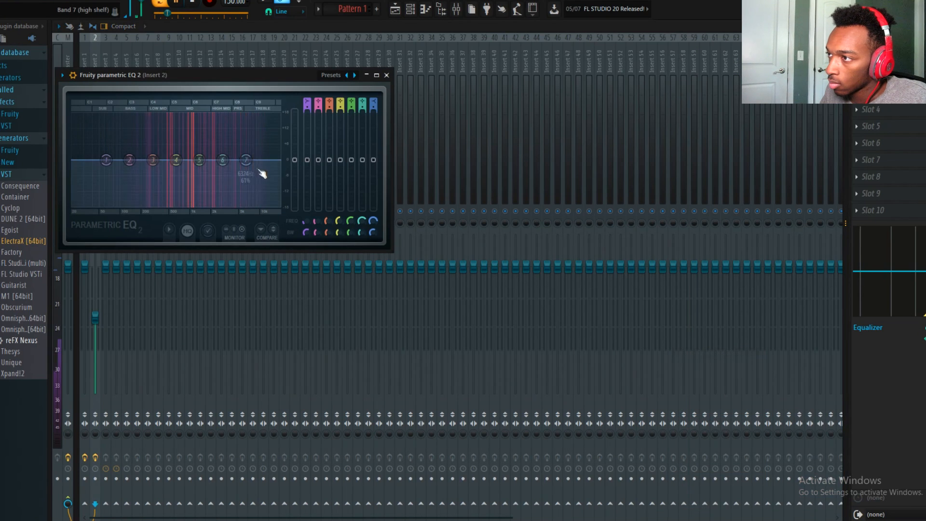
Step: Cut the highs of Insert 2 by pulling EQ bands 6 and 7 to minimum, and raise the EQ's output level
drag(246, 161, 240, 177)
drag(376, 111, 376, 96)
scroll(228, 183, up, 3)
scroll(228, 183, down, 4)
key(space)
key(space)
drag(223, 161, 251, 208)
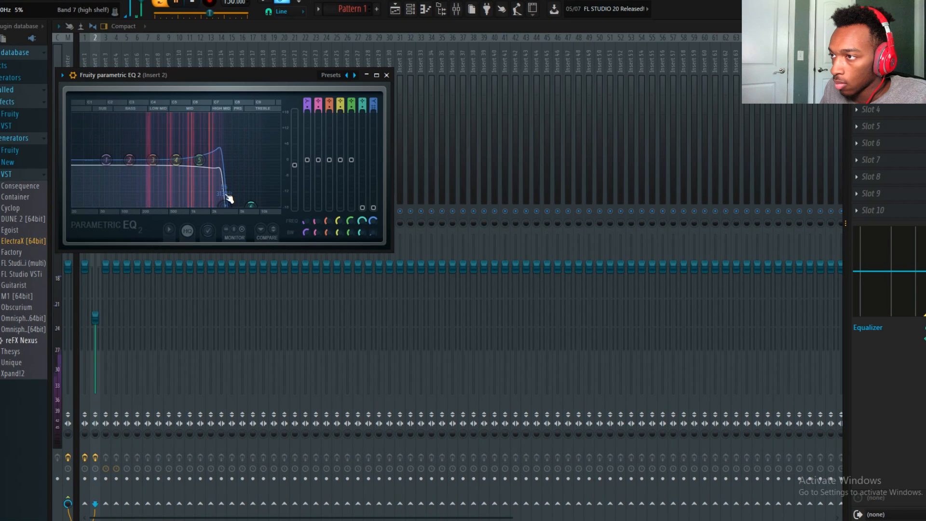
scroll(190, 194, up, 6)
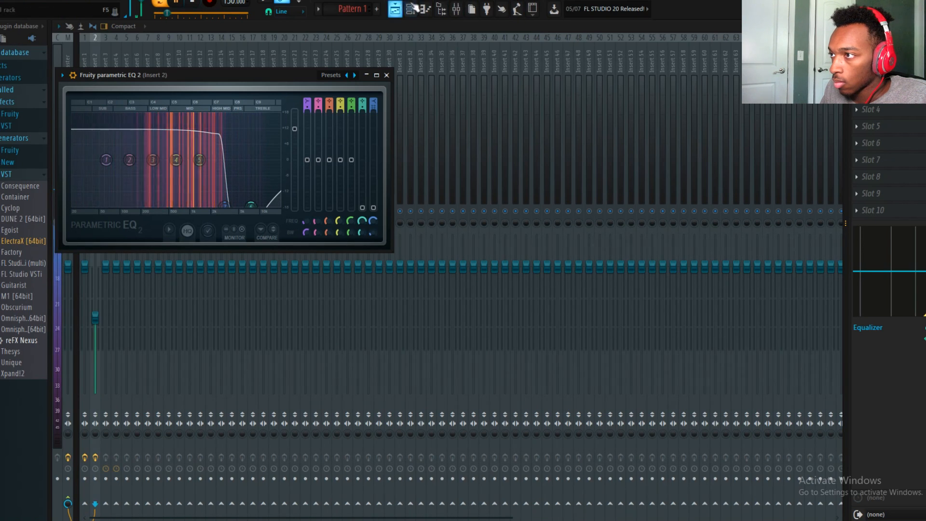
scroll(259, 126, down, 4)
Step: Load the BellStrings preset in Nexus and give it an arena reverb with a lower pre-delay
click(399, 9)
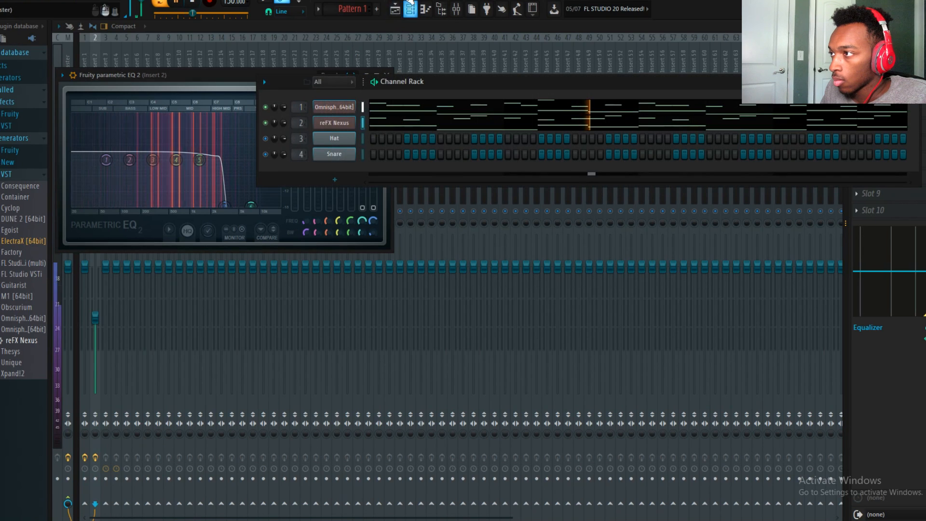
click(331, 121)
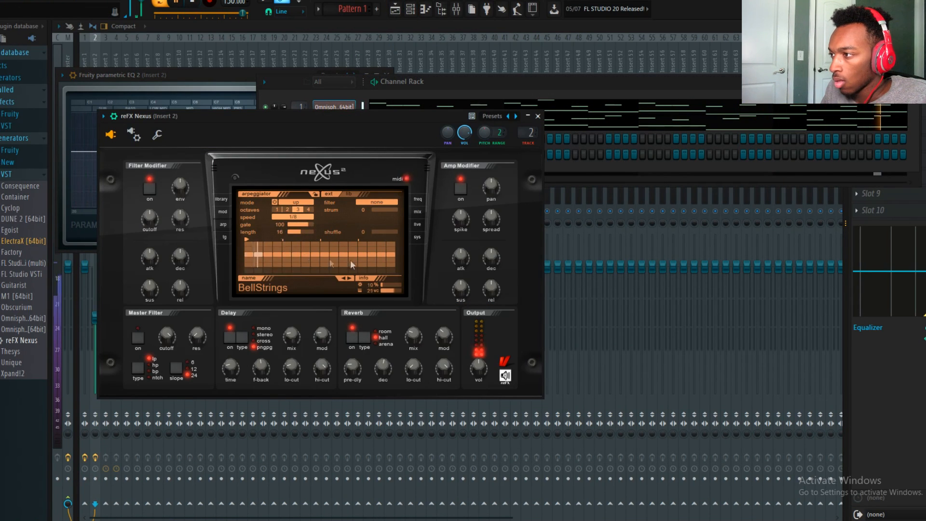
click(415, 211)
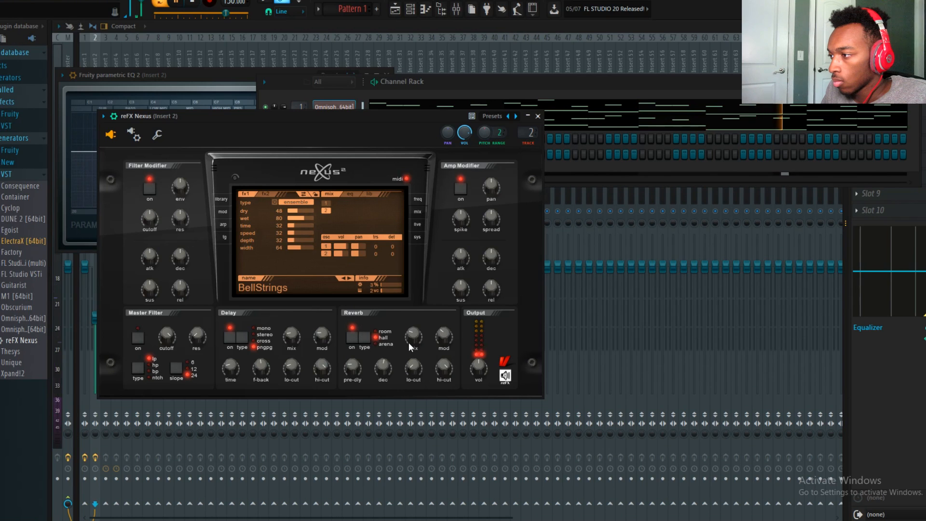
click(377, 343)
drag(356, 370, 347, 425)
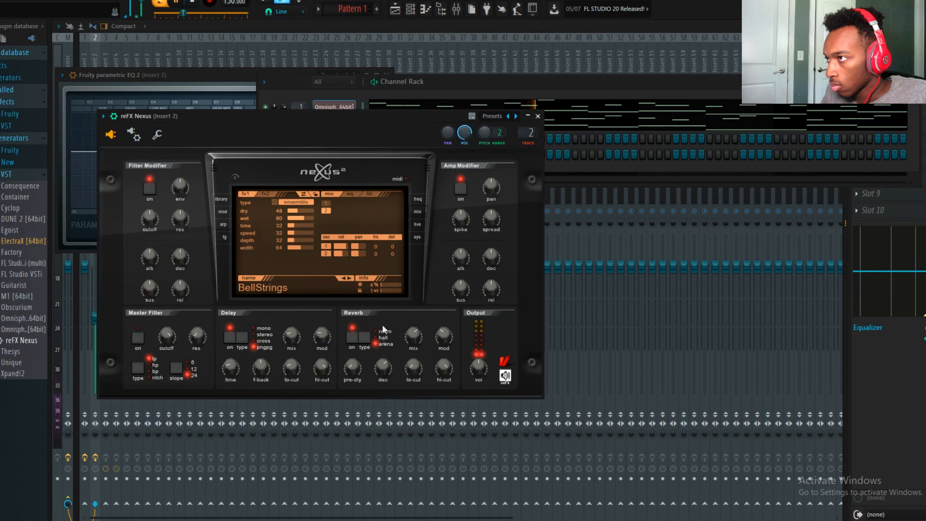
Step: Reset EQ band 6 on Insert 2 and reposition the band 7 high cut in the treble range
click(229, 87)
drag(226, 202, 234, 170)
right_click(234, 169)
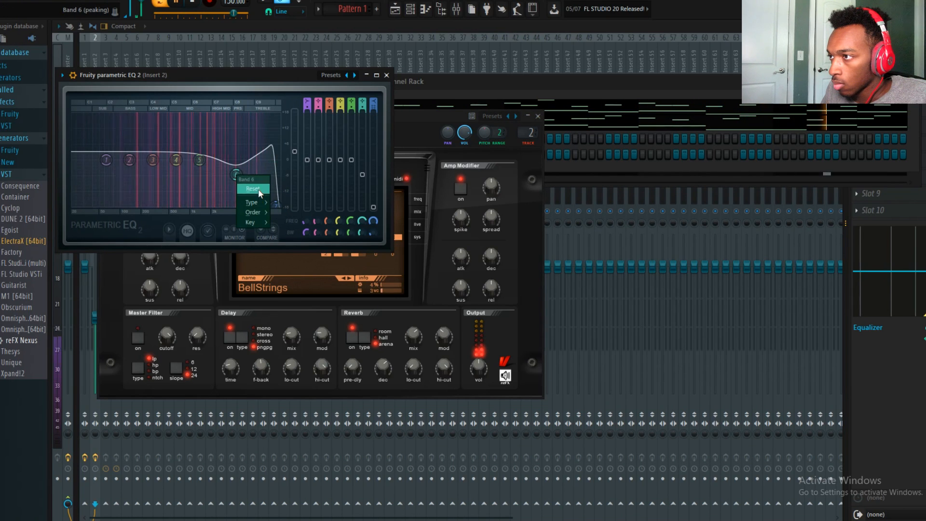
click(260, 189)
scroll(276, 204, up, 5)
drag(274, 205, 265, 198)
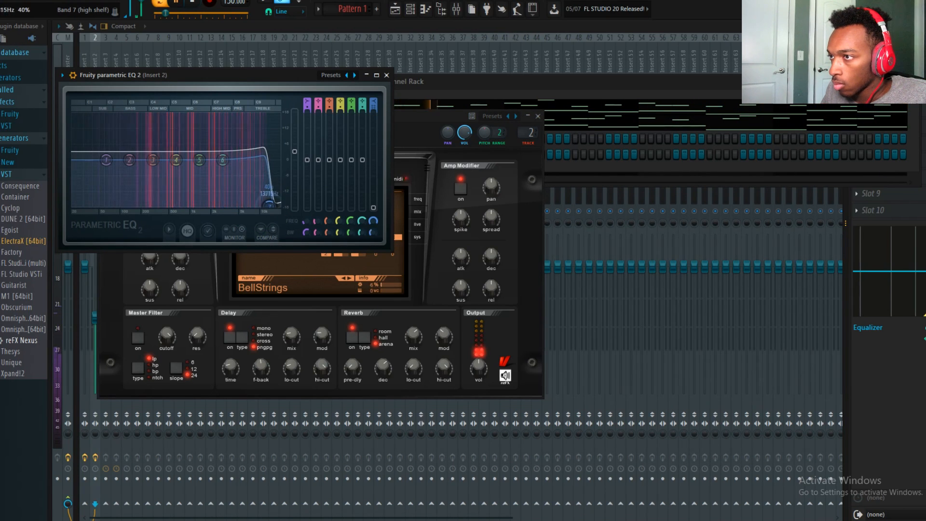
Step: Cut the lows of Insert 2 by pulling EQ band 1 to minimum just below the low mids
drag(106, 159, 145, 206)
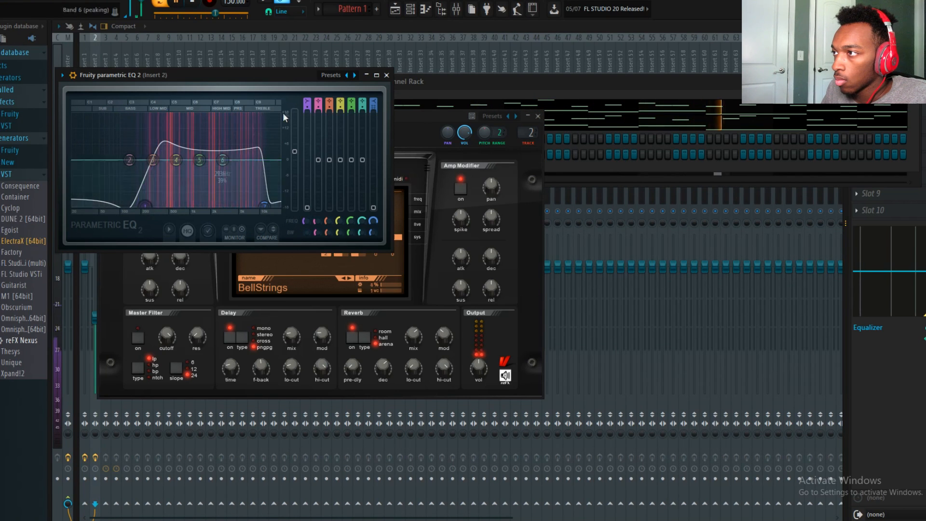
click(228, 176)
scroll(144, 207, up, 5)
drag(144, 207, 140, 206)
Step: Rebalance the mixer by lowering Insert 1 slightly and raising Insert 2, then show the channel rack
click(97, 193)
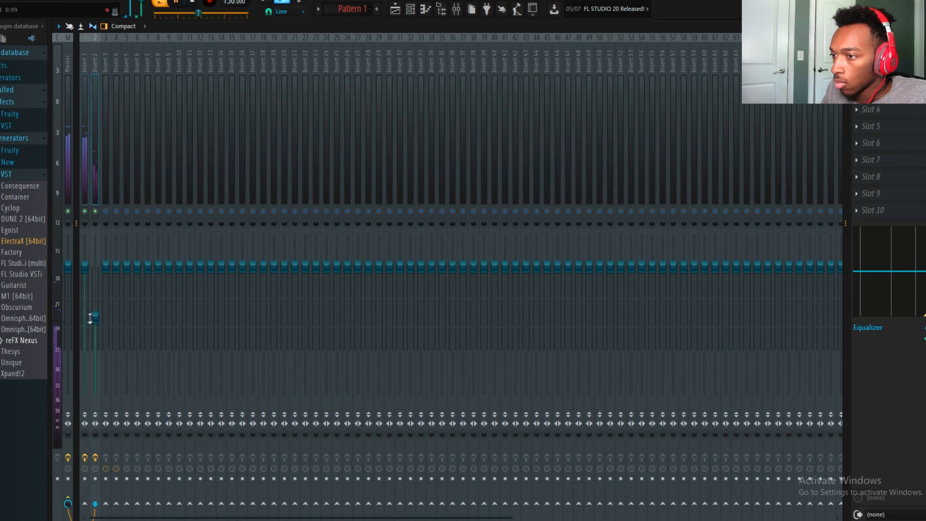
drag(95, 318, 95, 306)
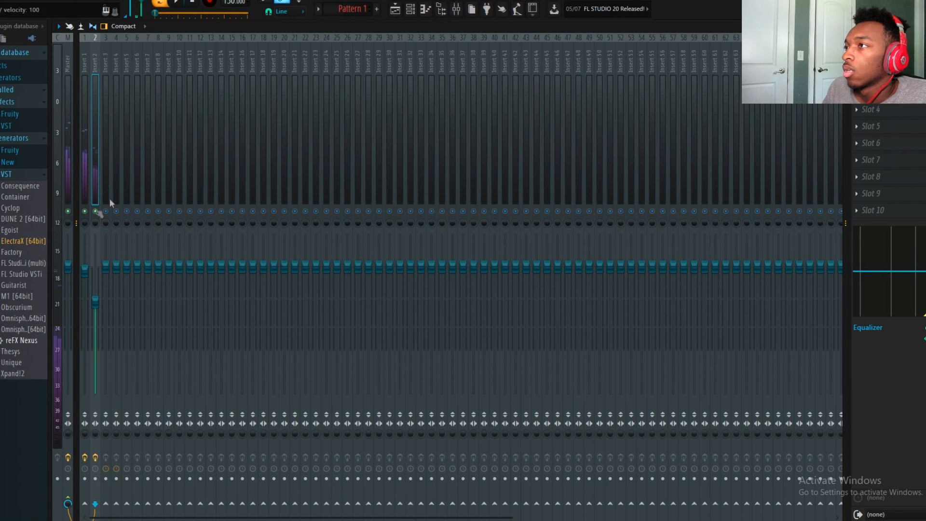
click(410, 8)
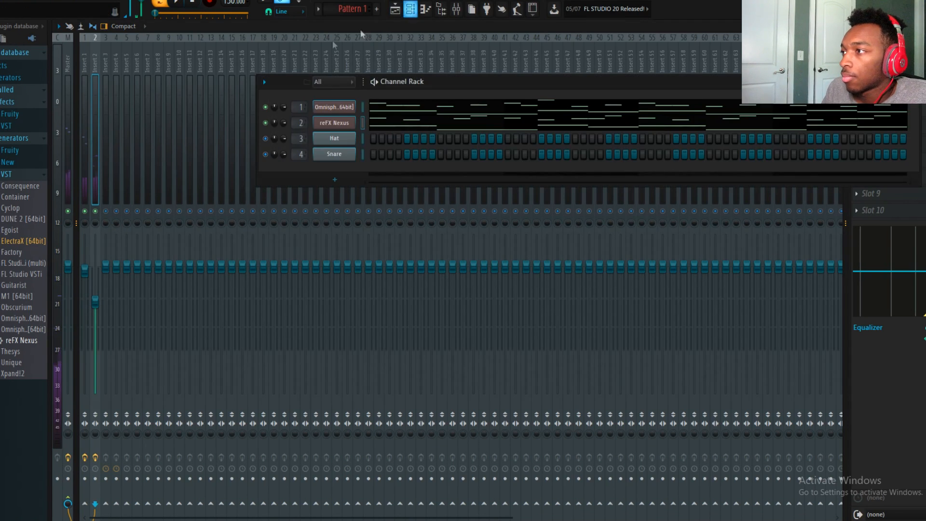
Step: Open Nexus, solo its channel during playback and audition the presets following BellStrings, through Bit Stylez and Creamalogue to Dance Seq
click(332, 123)
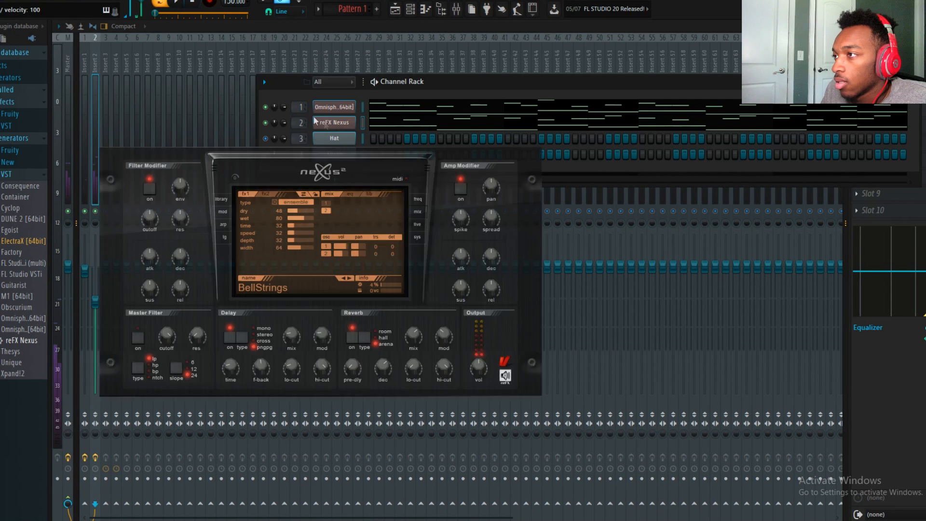
click(349, 278)
click(181, 3)
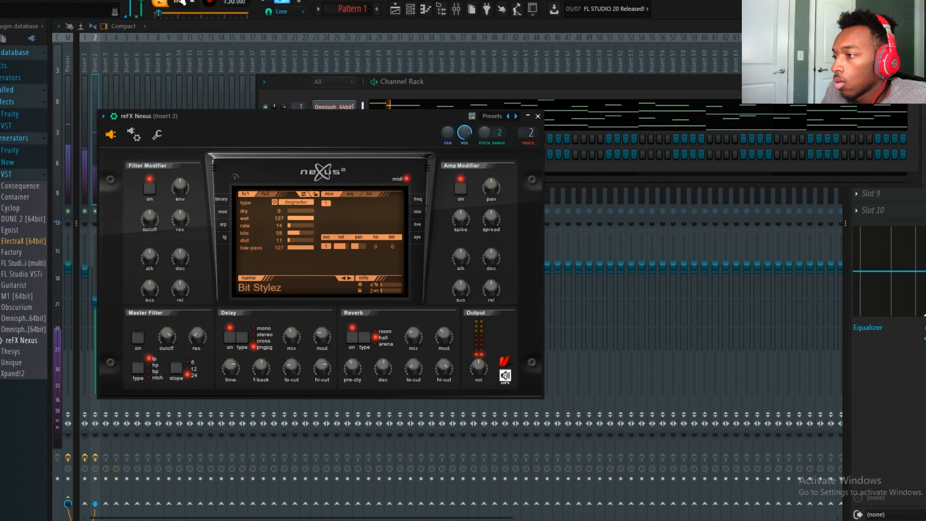
click(283, 96)
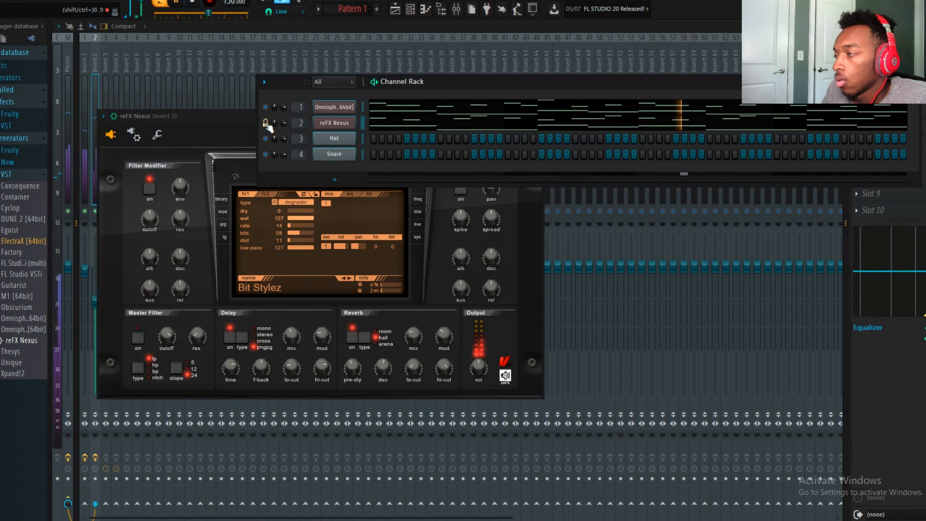
click(352, 279)
click(352, 279)
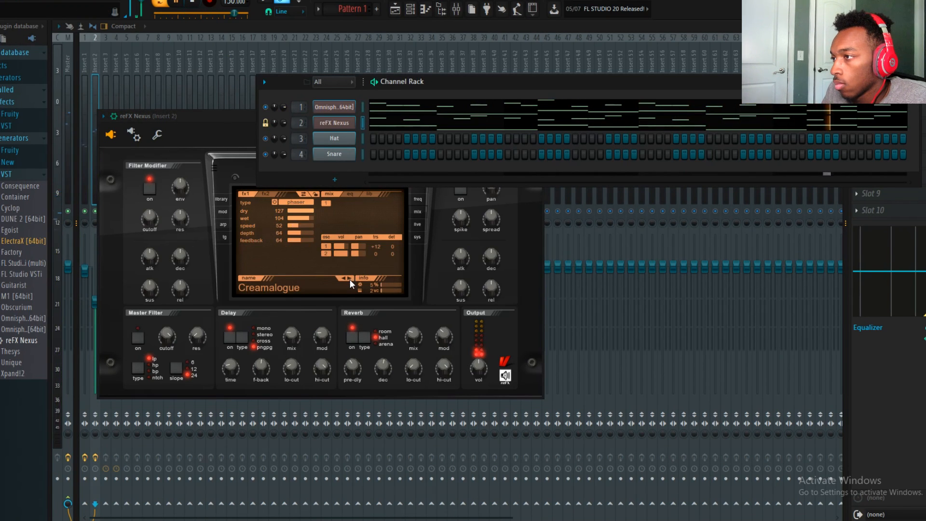
click(351, 281)
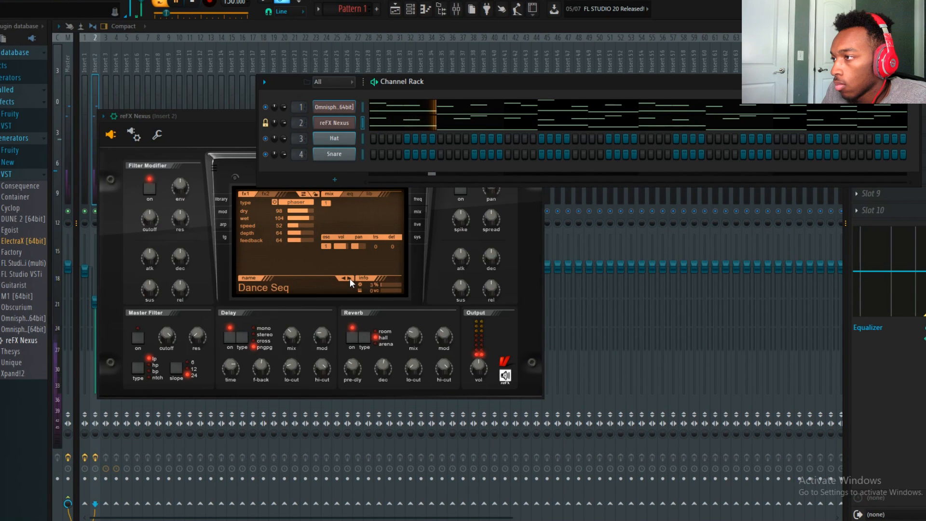
Step: Load the Hands Up Bells 2 preset from the Plucked category of the Nexus library and return to the mix page
click(223, 224)
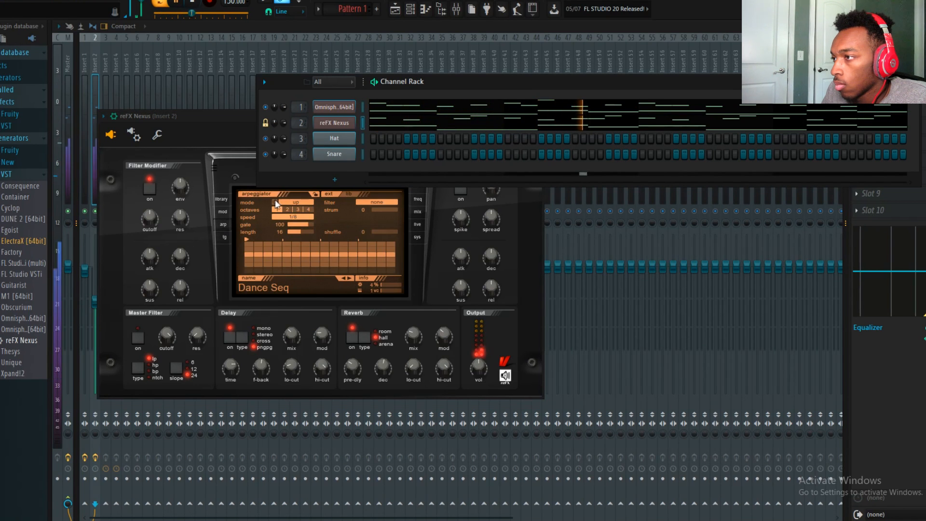
click(231, 201)
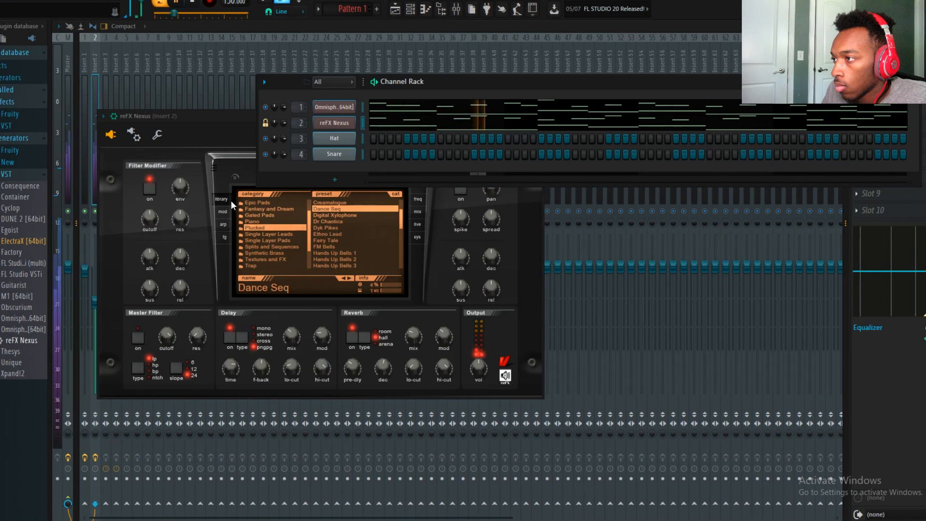
click(341, 252)
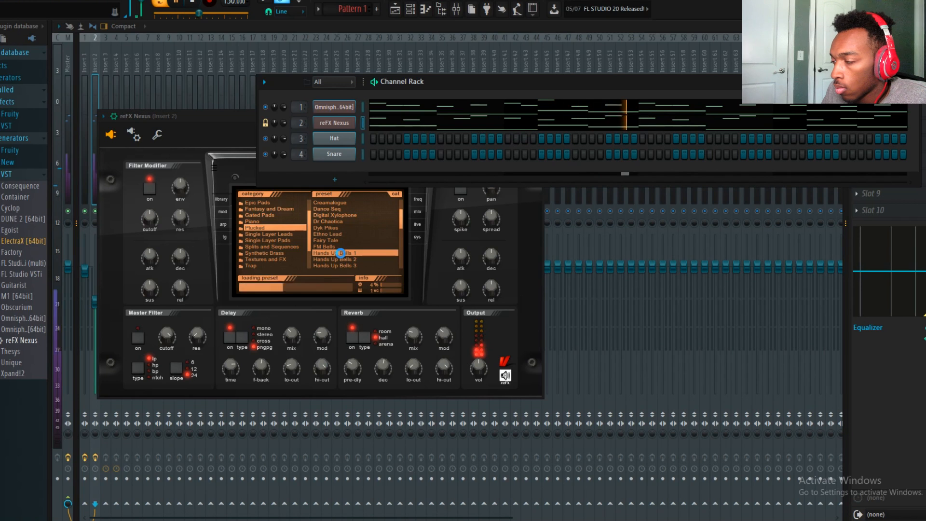
click(347, 259)
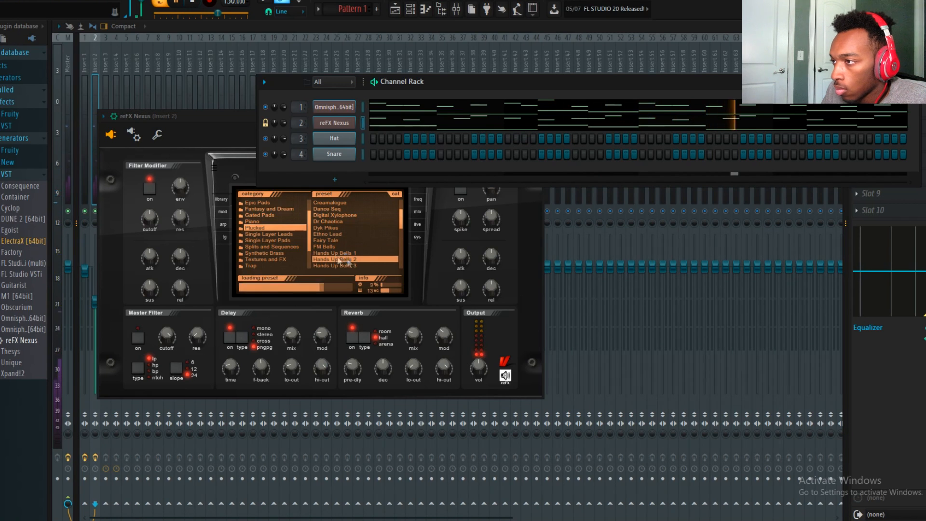
click(280, 221)
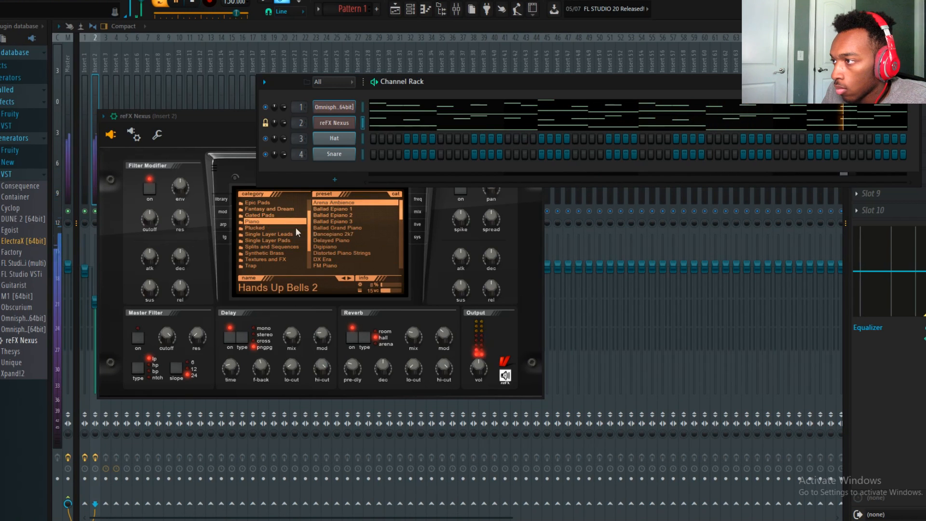
click(417, 212)
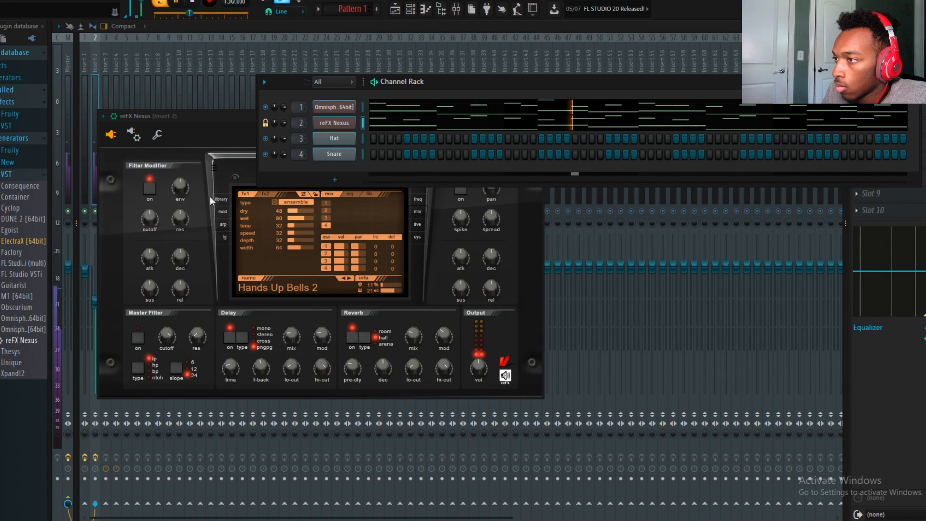
Step: Give Hands Up Bells 2 an arena reverb with a lower pre-delay and adjusted mix, and lower the Insert 1 fader slightly
drag(352, 368, 352, 386)
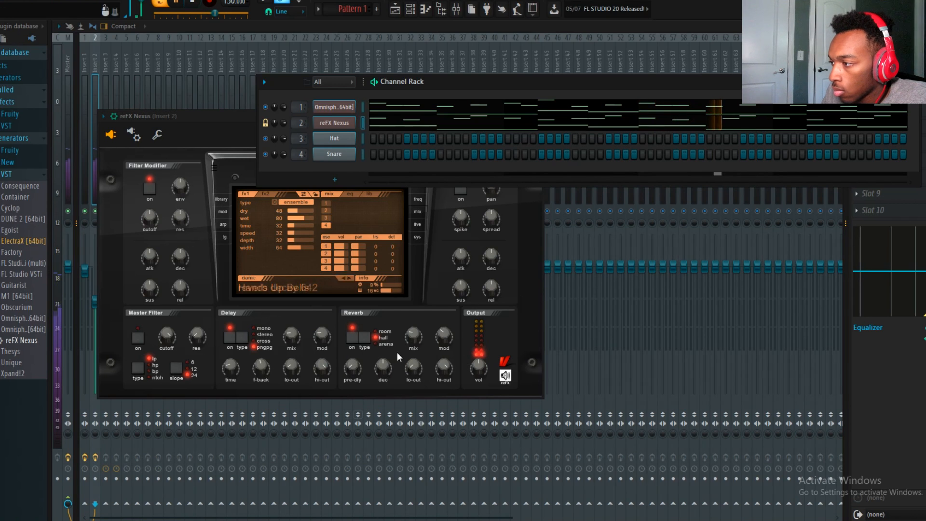
click(386, 345)
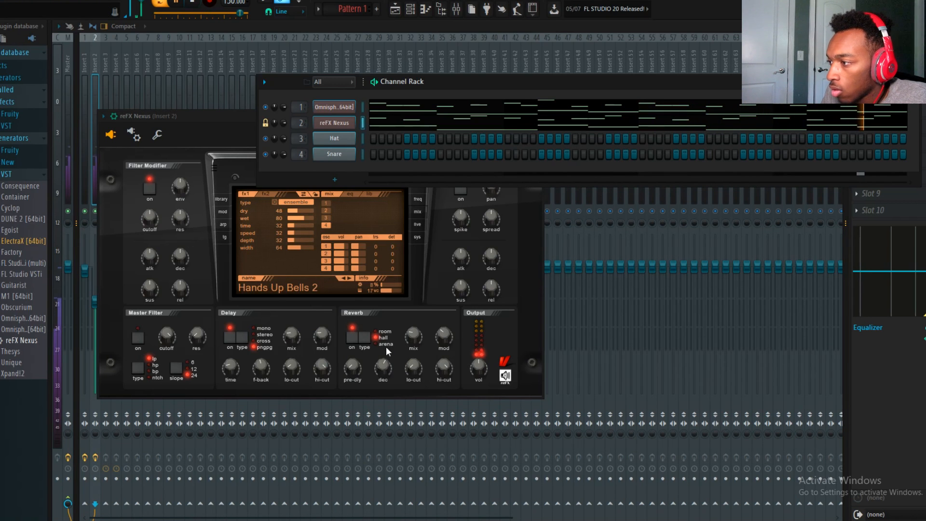
mouse_move(410, 339)
mouse_down()
mouse_move(408, 322)
mouse_move(409, 331)
mouse_up()
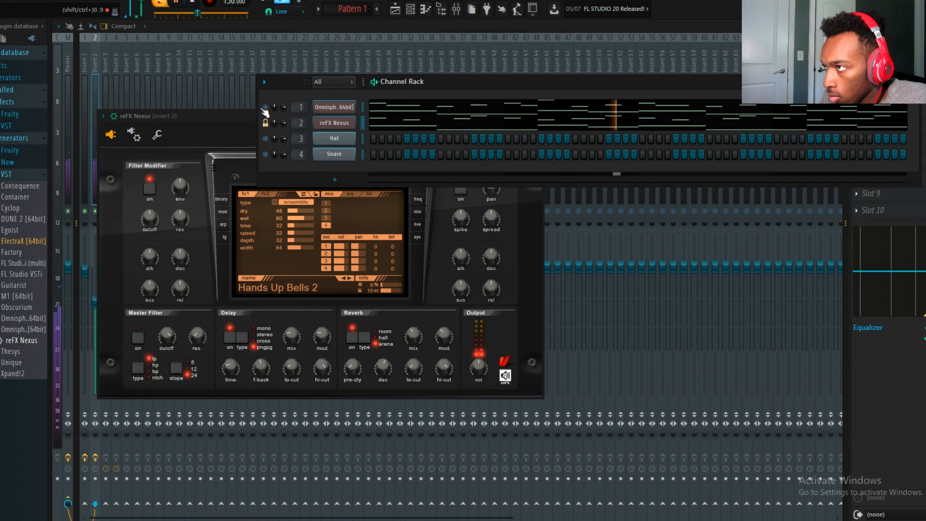
click(85, 272)
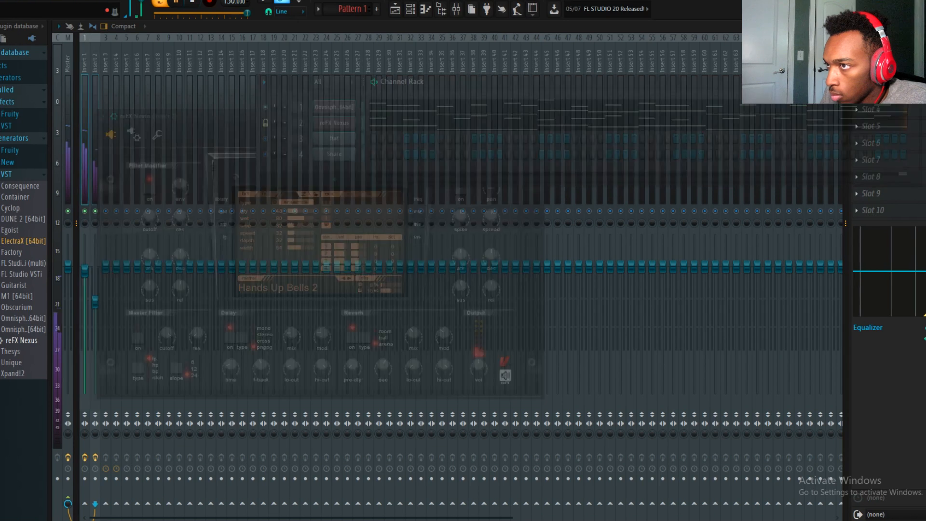
Step: Add the Container VST generator from the plugin database as a new channel
click(1, 38)
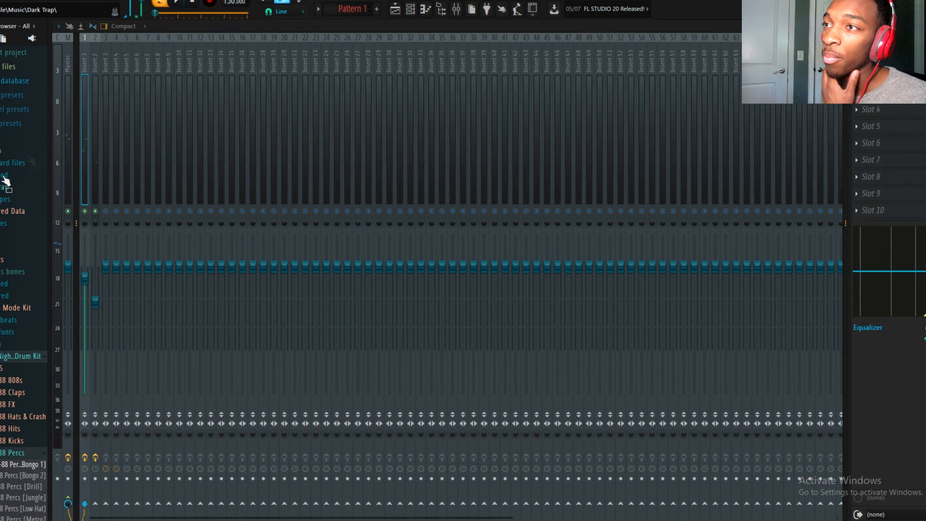
click(32, 38)
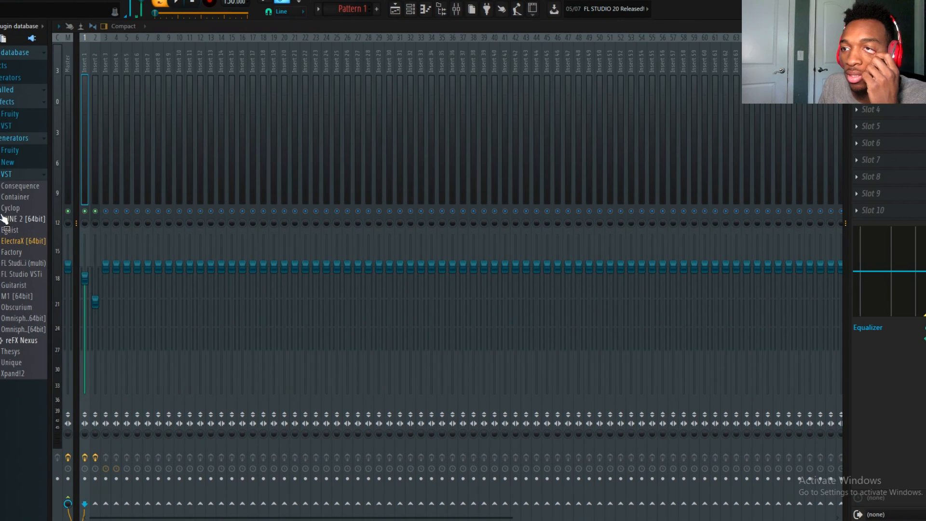
right_click(8, 195)
click(33, 209)
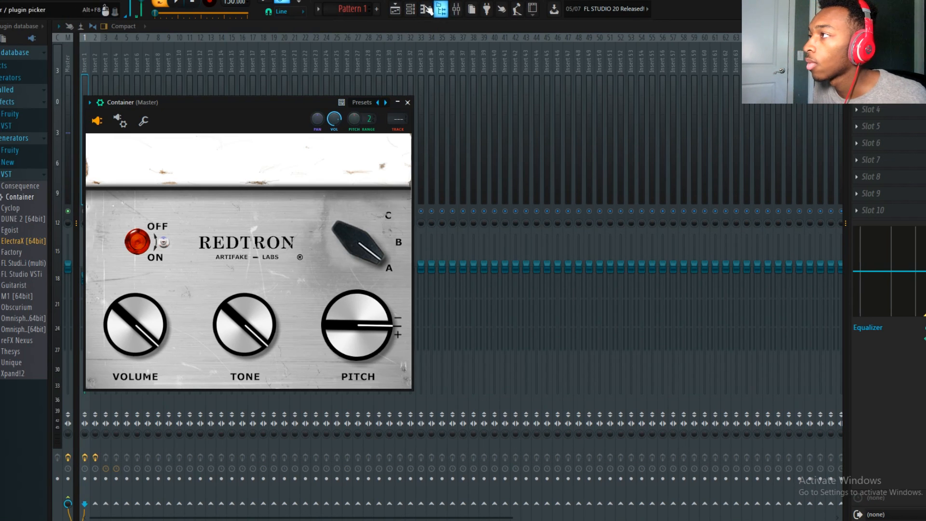
Step: Move the Container channel directly below reFX Nexus in the channel rack and open its piano roll
click(440, 9)
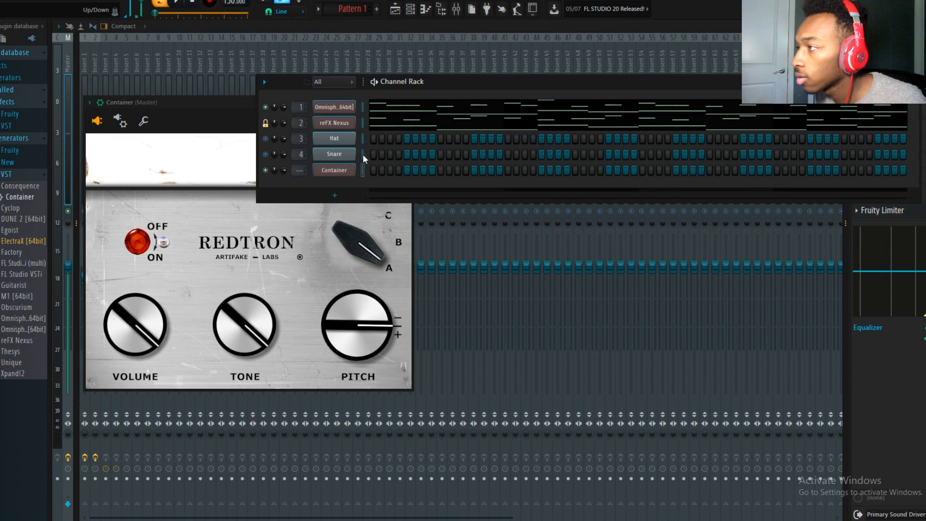
drag(352, 169, 343, 144)
right_click(342, 143)
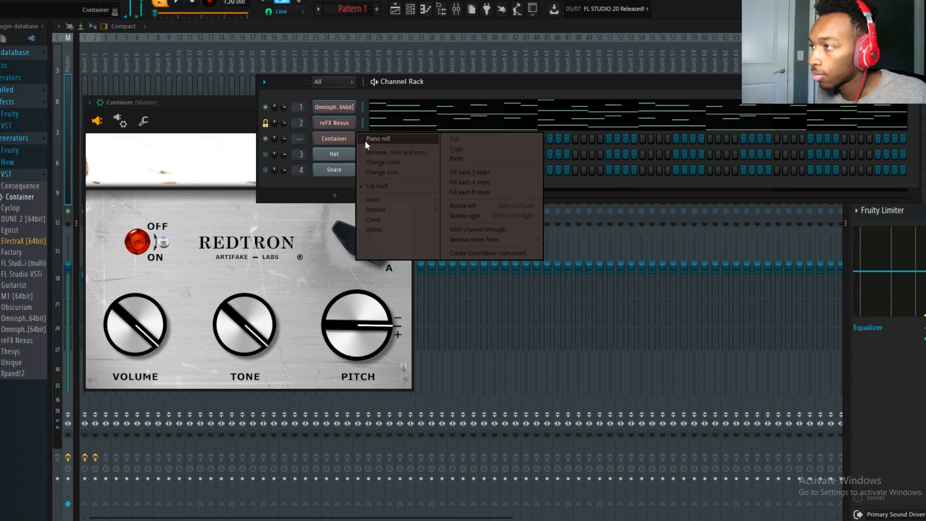
click(369, 141)
Step: Draw a three-beat F6 note from the start of bar 1, followed directly by a two-beat C6 note
key(space)
key(space)
drag(125, 283, 147, 284)
key(space)
key(space)
click(145, 303)
key(space)
drag(147, 303, 174, 303)
key(space)
drag(154, 282, 173, 282)
key(space)
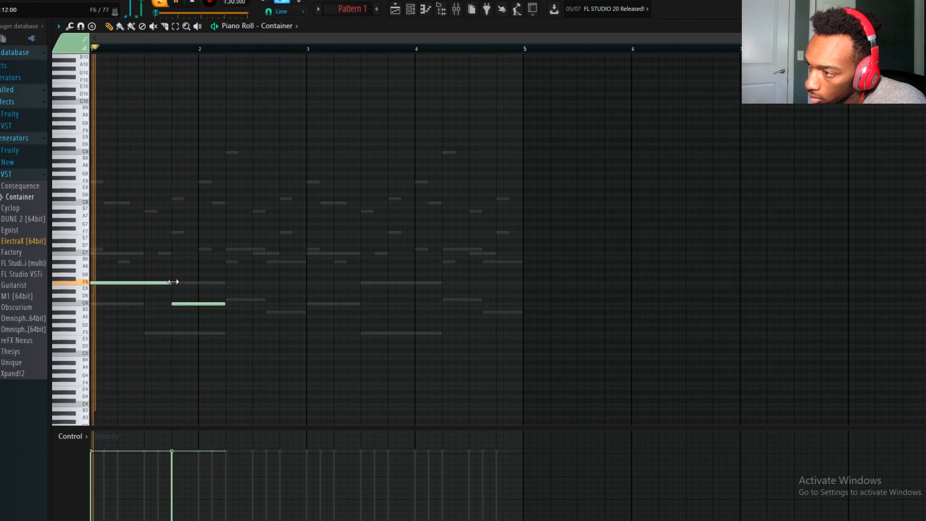
Step: Add a C#6 note directly after the two-beat C6 note and lengthen it to four beats
mouse_move(224, 304)
mouse_down()
mouse_move(196, 304)
mouse_move(252, 299)
mouse_move(225, 303)
mouse_up()
key(space)
click(200, 283)
right_click(203, 282)
key(space)
key(space)
key(space)
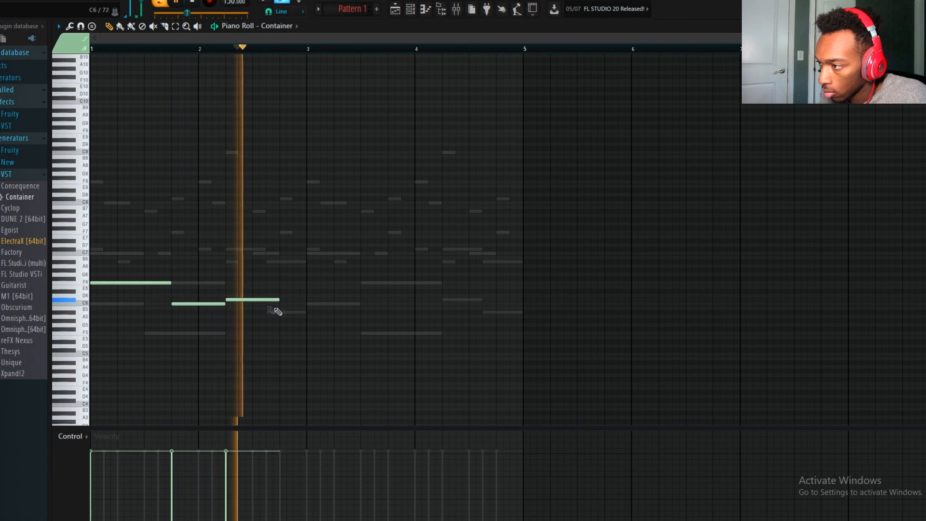
key(space)
click(281, 314)
right_click(289, 313)
key(space)
drag(279, 299, 332, 299)
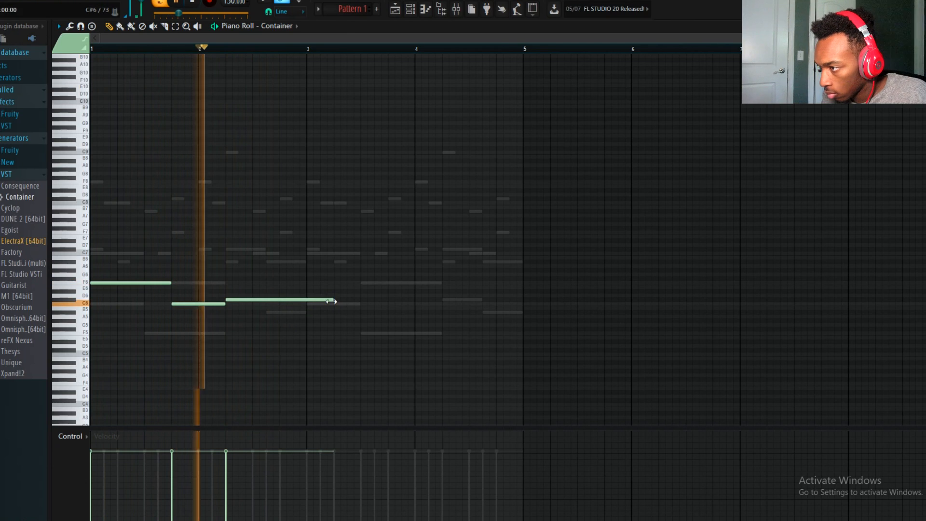
key(space)
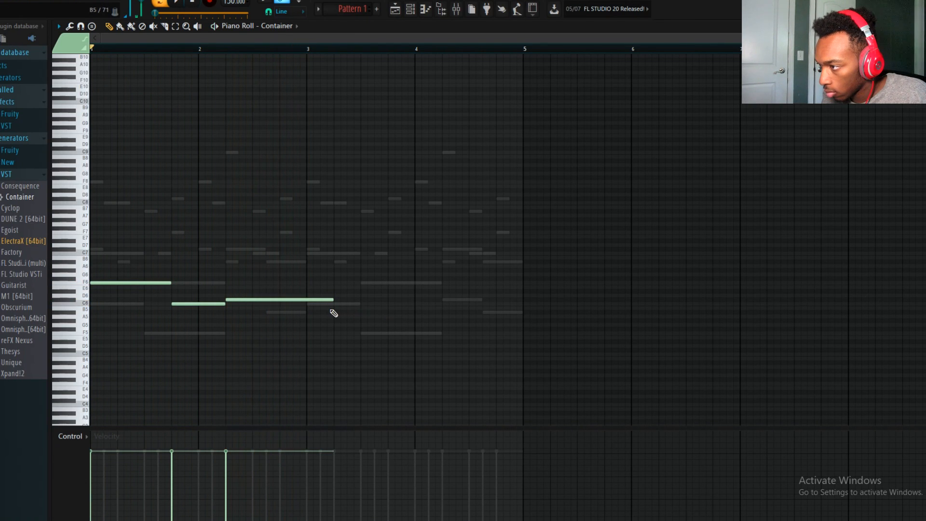
Step: Add a four-beat C6 note directly after the C#6 note and play the pattern back from bar 3
click(330, 309)
drag(343, 305, 339, 302)
click(308, 46)
key(space)
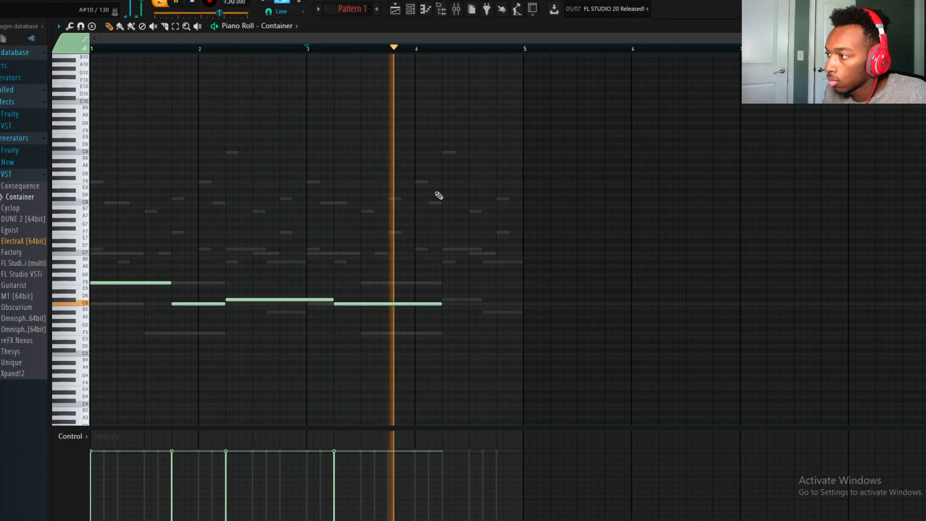
key(space)
Step: Place a four-beat F5 note just after the start of bar 4 and trim the preceding C6 note to end at bar 4
click(414, 334)
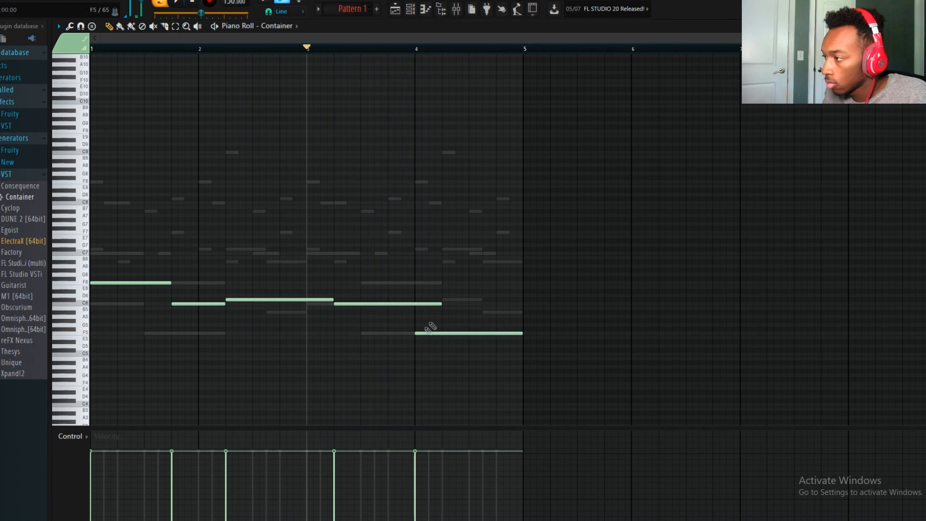
key(space)
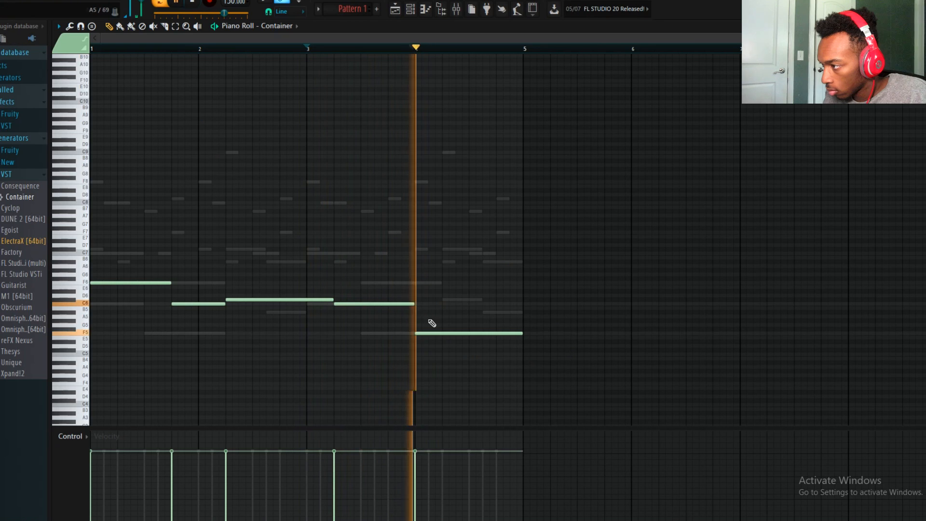
key(space)
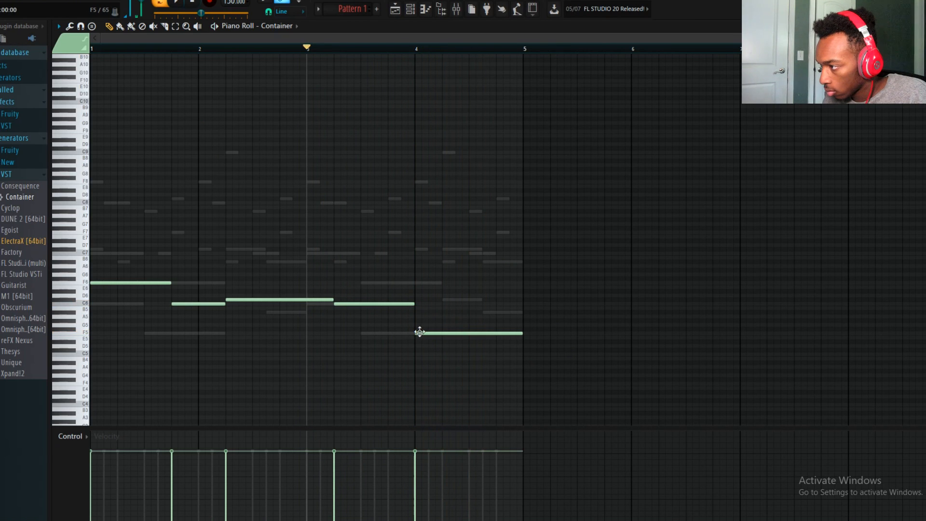
mouse_move(419, 331)
mouse_down()
mouse_move(441, 331)
mouse_move(426, 332)
mouse_up()
key(space)
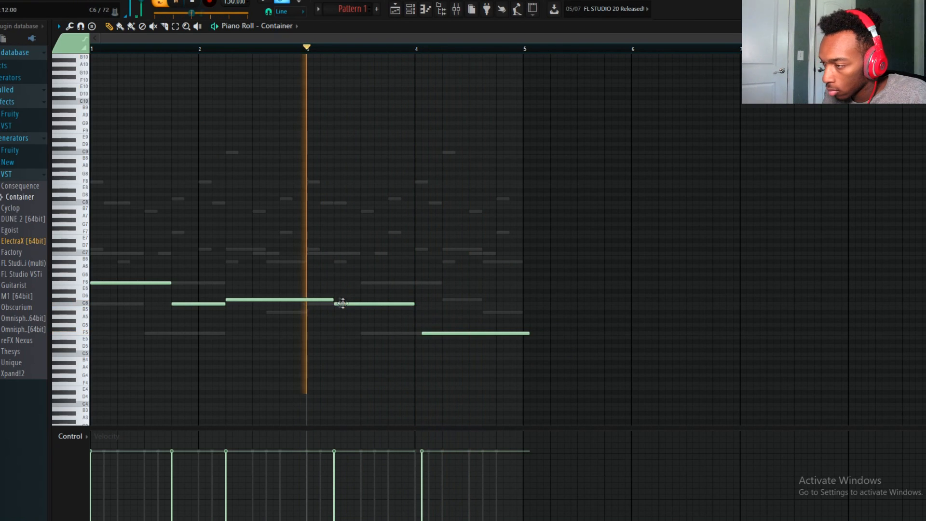
Step: Shift the second C6 note half a beat earlier and the F5 note to beat 4 of bar 3, trimming the overlapping notes to meet them
drag(344, 303, 320, 300)
key(space)
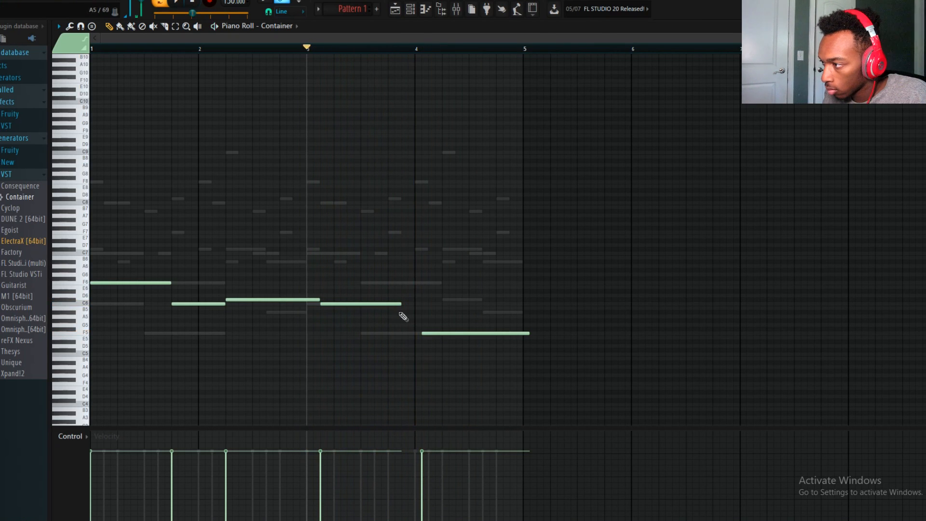
drag(398, 305, 391, 304)
key(space)
key(space)
mouse_move(424, 332)
mouse_down()
mouse_move(397, 333)
mouse_move(409, 328)
mouse_up()
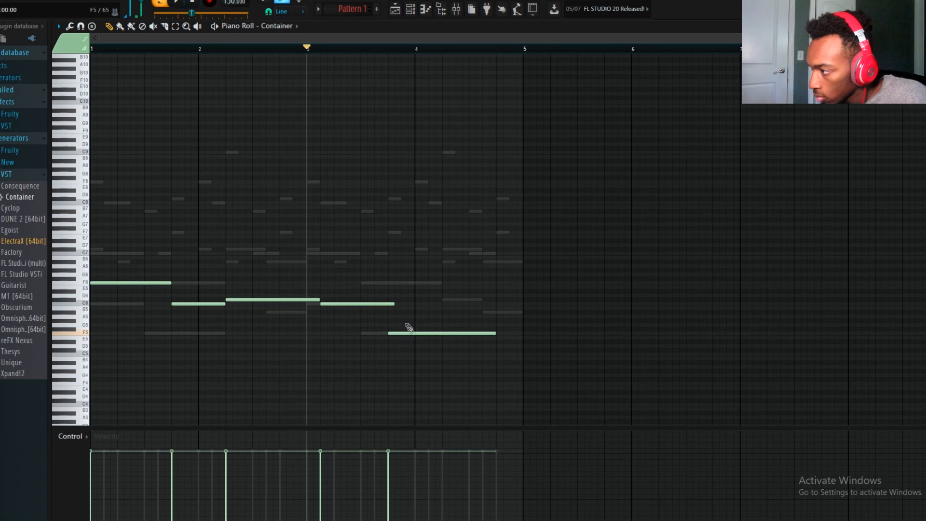
click(392, 301)
right_click(409, 301)
drag(391, 305, 385, 305)
key(space)
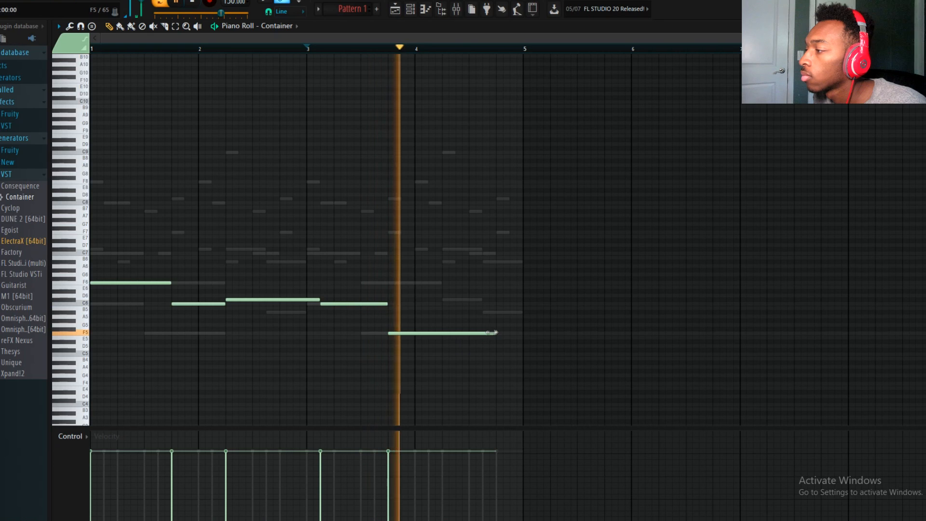
Step: Fill bar 4 from beat 2 to its end with a C#6 note, trim the F5 note to meet it, and show the mixer
key(space)
drag(443, 312, 438, 301)
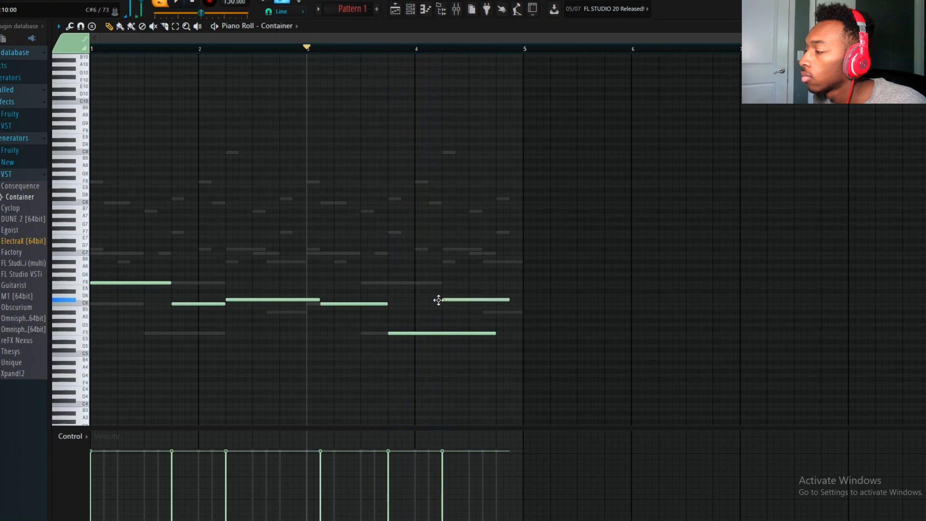
key(space)
drag(496, 332, 443, 333)
drag(515, 301, 525, 300)
key(space)
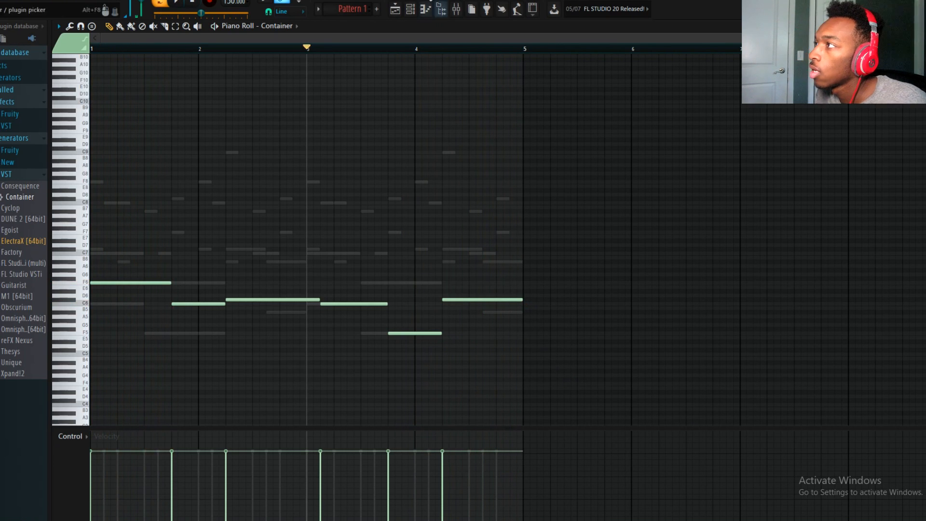
click(457, 11)
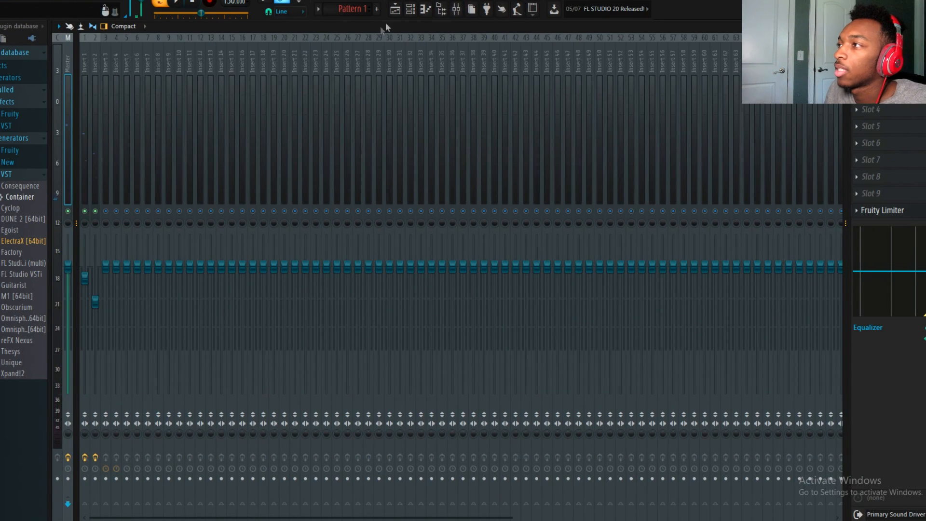
Step: Delete the Hat and Snare channels from the channel rack
click(410, 11)
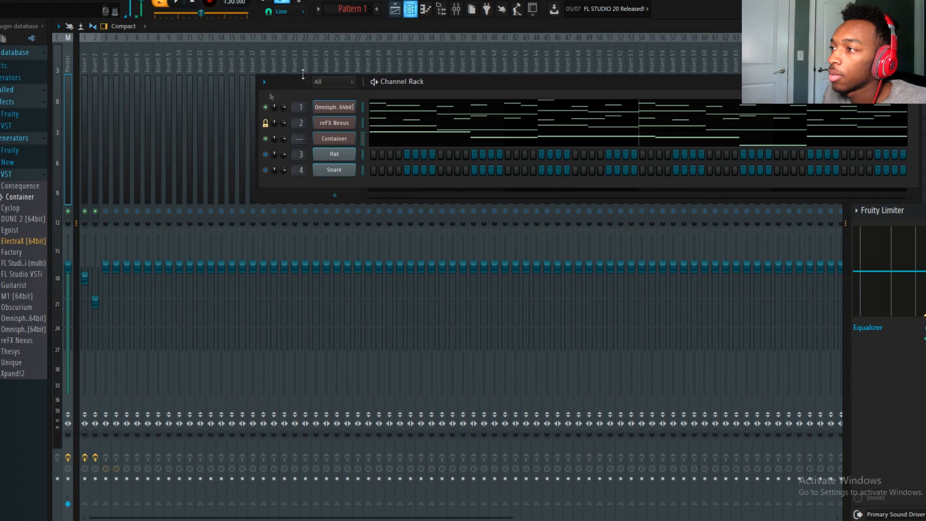
right_click(347, 154)
click(403, 255)
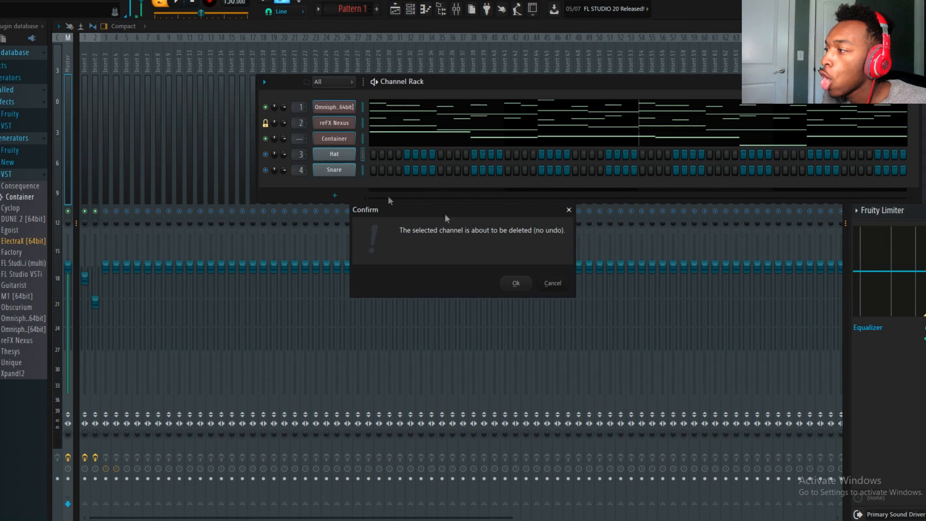
click(517, 284)
right_click(343, 154)
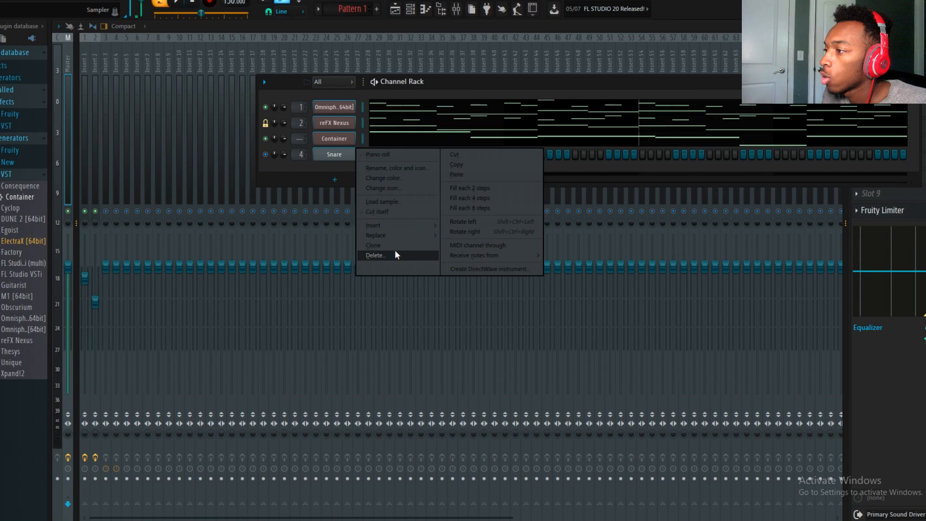
click(394, 250)
click(513, 283)
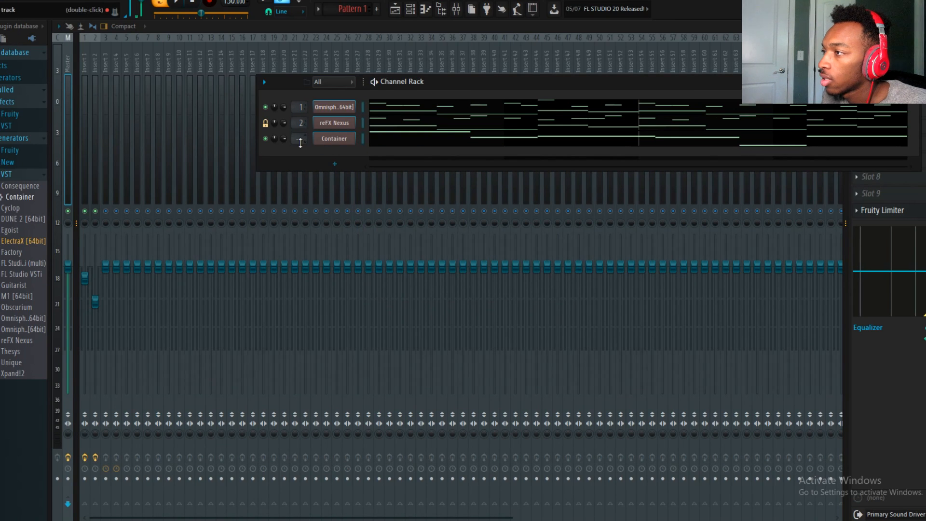
Step: Route the Container channel to mixer insert 3 and load Fruity Parametric EQ 2 in that insert's first effect slot
scroll(297, 140, up, 3)
key(space)
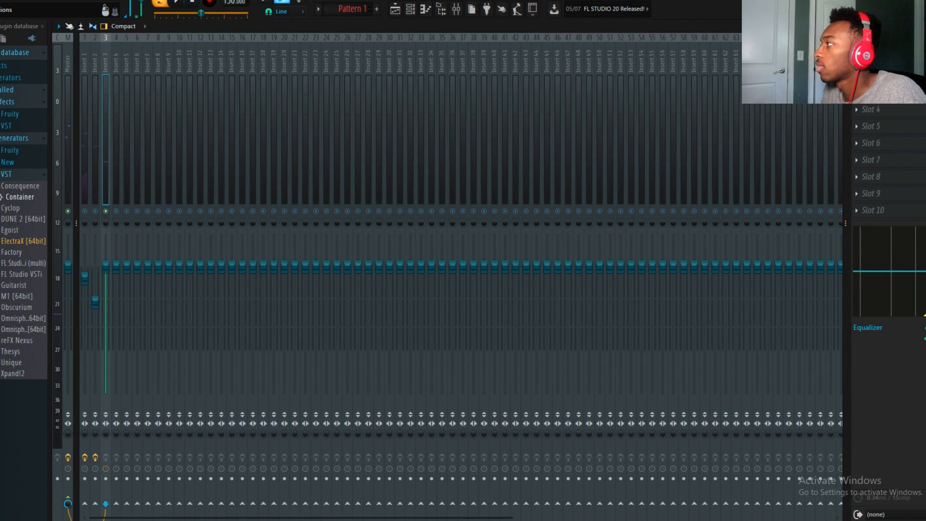
click(856, 59)
mouse_move(867, 82)
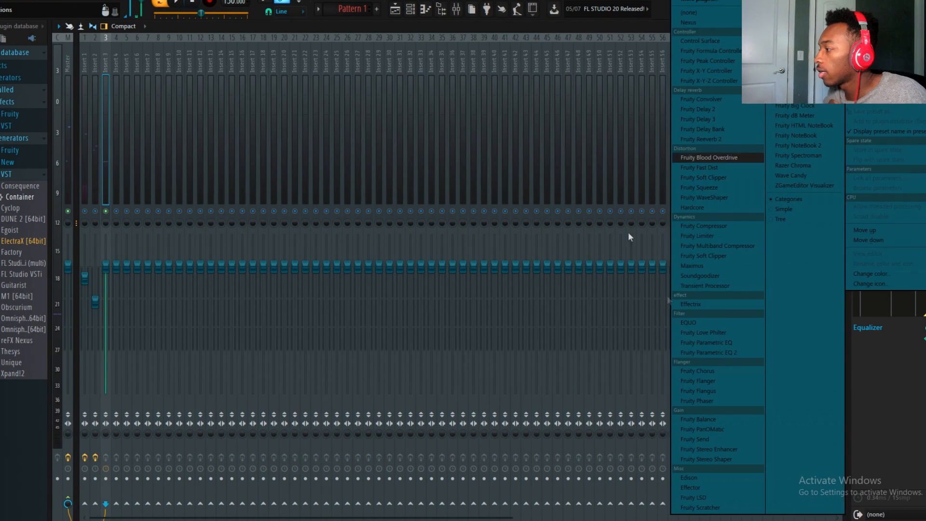
click(709, 352)
Step: Turn EQ band 7 into a steep low-pass that cuts the treble, and lower the EQ's main level slightly
drag(265, 161, 257, 200)
drag(373, 107, 374, 94)
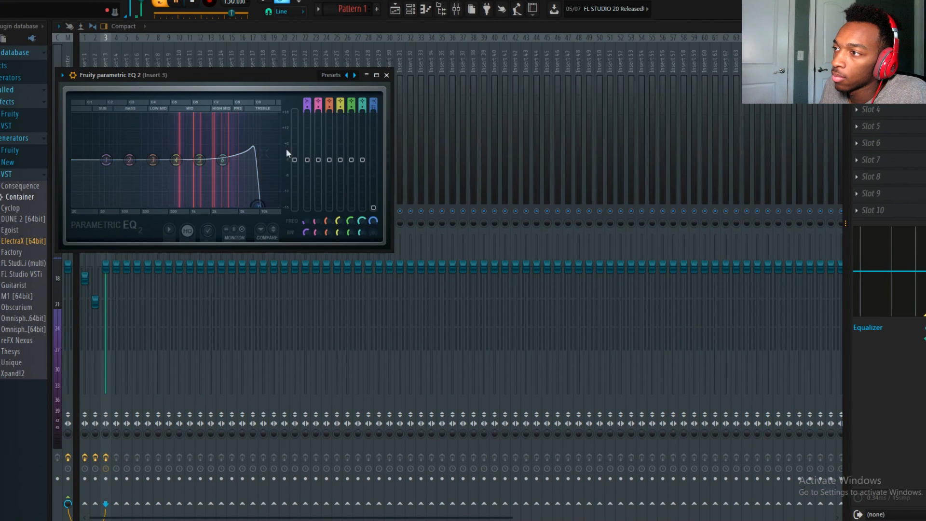
scroll(252, 178, up, 2)
scroll(251, 178, down, 2)
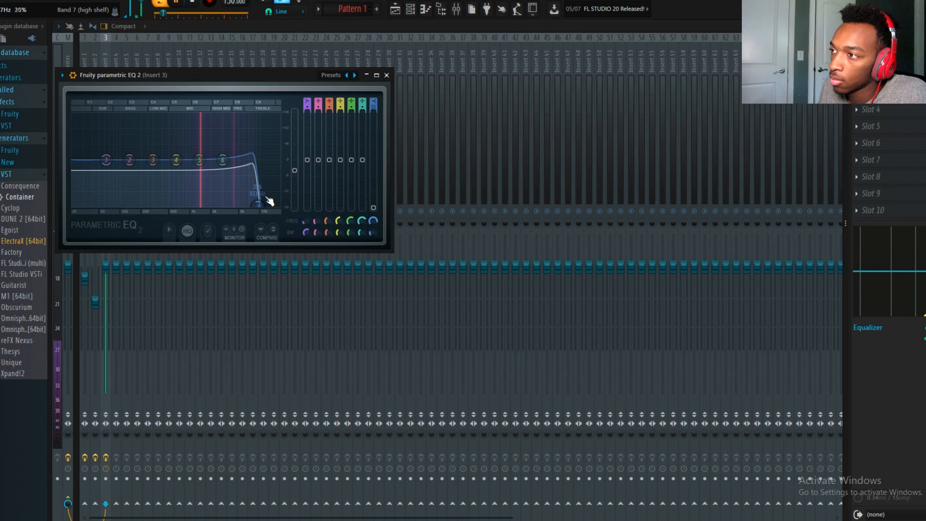
drag(373, 232, 373, 228)
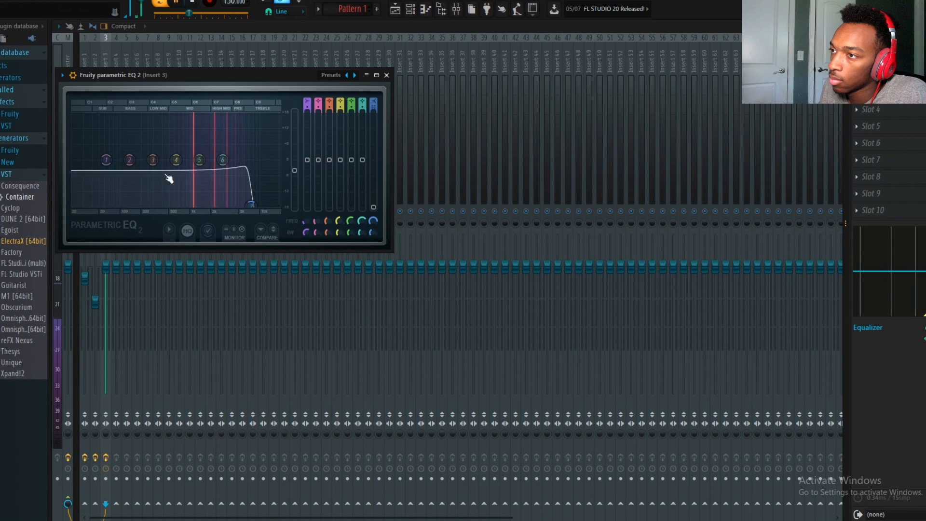
Step: Cut the lows up to the low mids with a steep EQ band 1, and bring the main level back up slightly
drag(107, 160, 171, 201)
scroll(305, 108, up, 4)
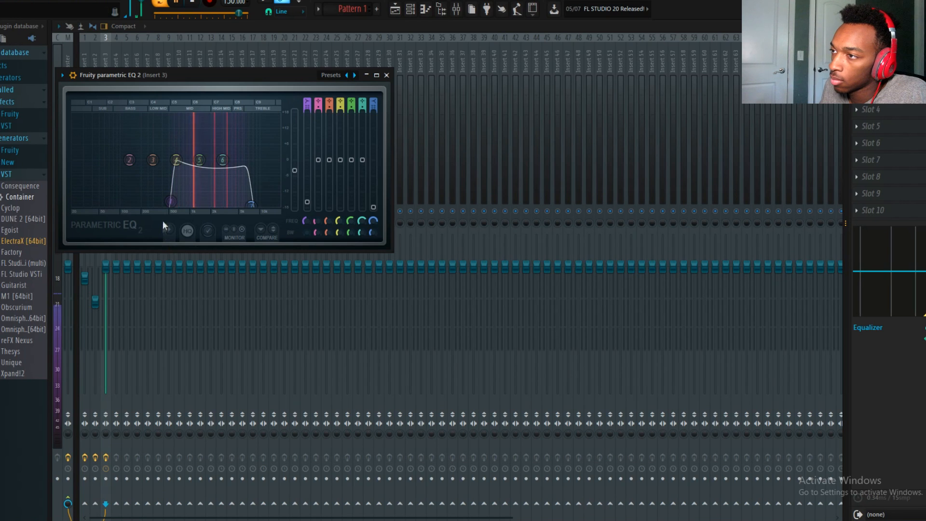
mouse_move(295, 170)
mouse_down()
mouse_move(294, 149)
mouse_move(294, 163)
mouse_up()
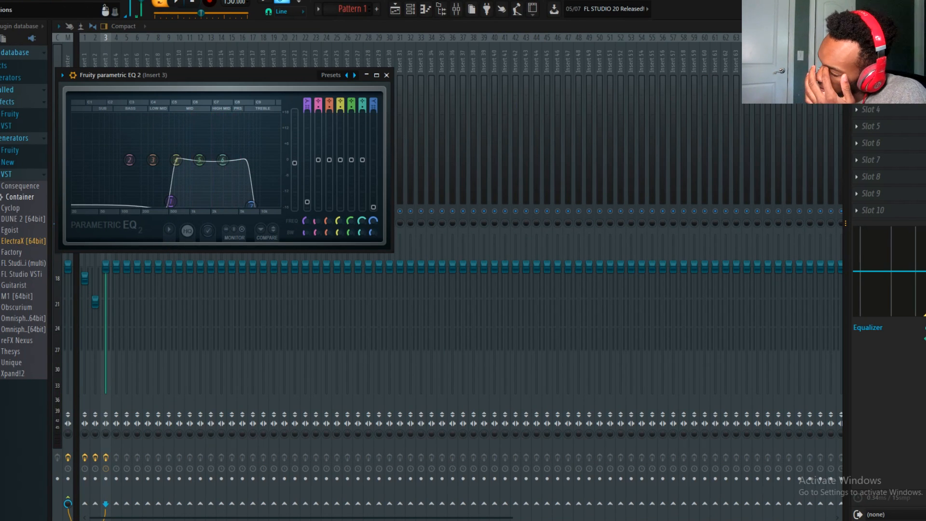
Step: Add Fruity Reeverb 2 to insert 3's second effect slot, enlarge its room size and adjust the decay
click(856, 75)
mouse_move(885, 103)
click(732, 139)
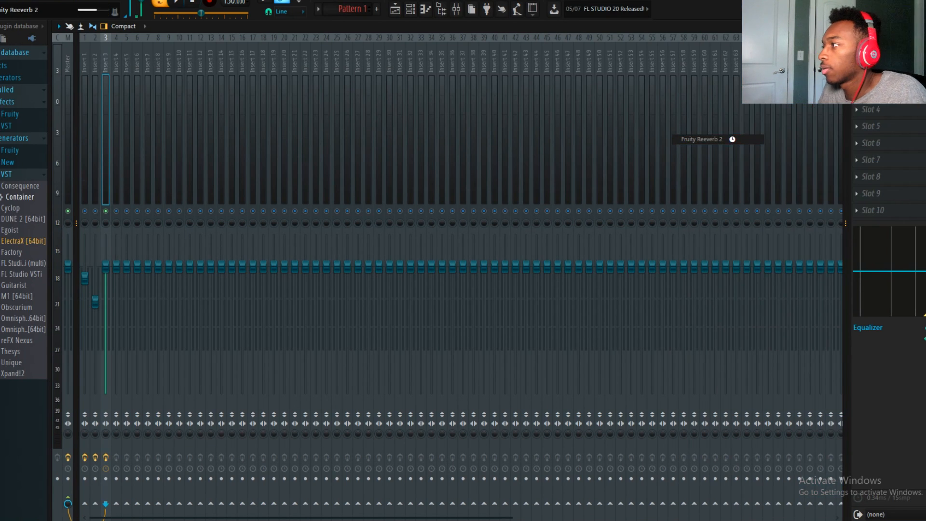
drag(280, 110, 313, 117)
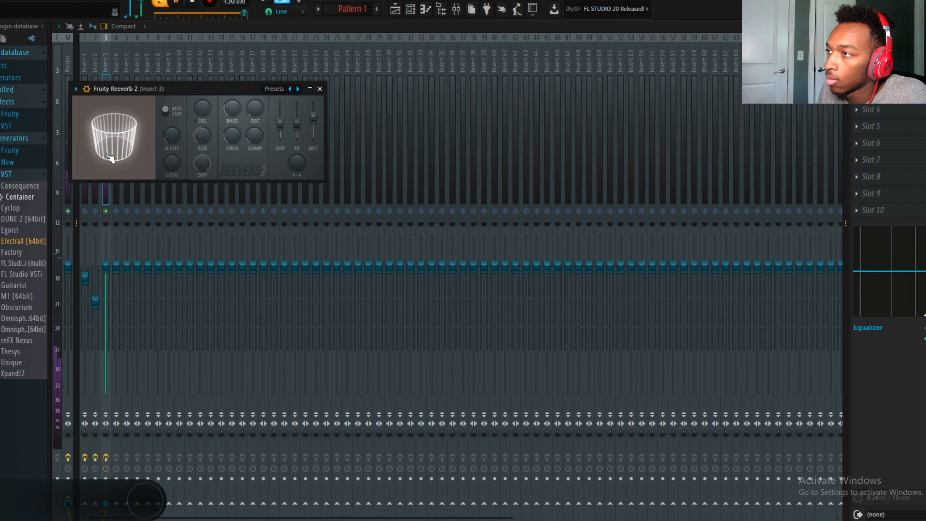
drag(108, 155, 200, 149)
drag(256, 106, 251, 113)
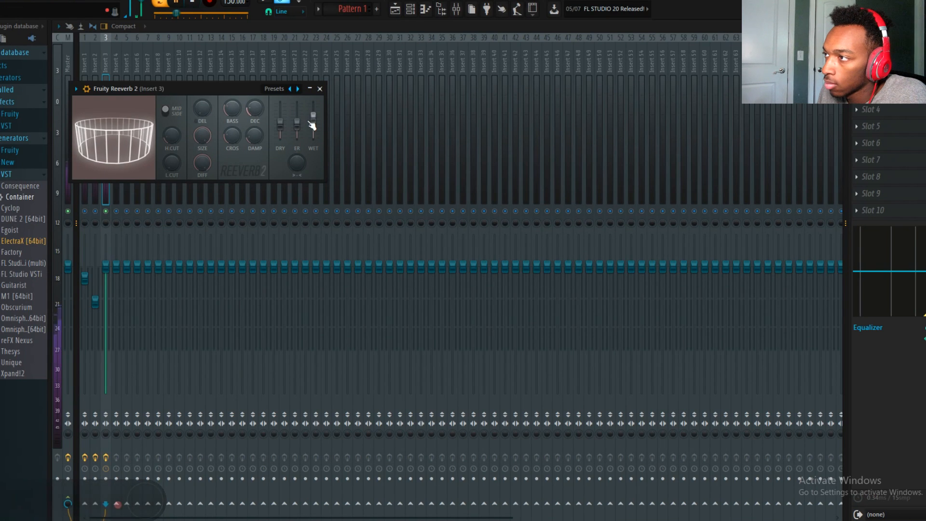
Step: Lower the reverb's wet level and unsolo insert 3 to hear it with the full mix
drag(312, 122, 312, 129)
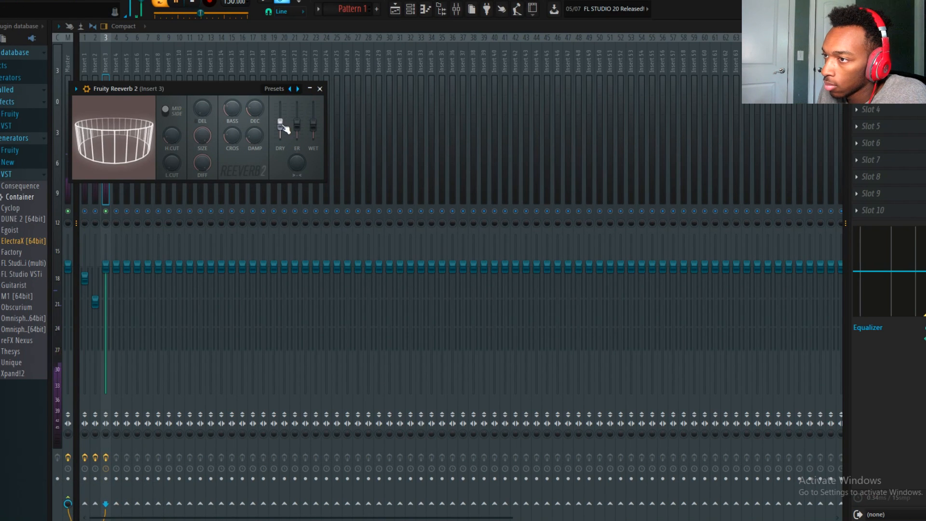
drag(313, 124, 313, 127)
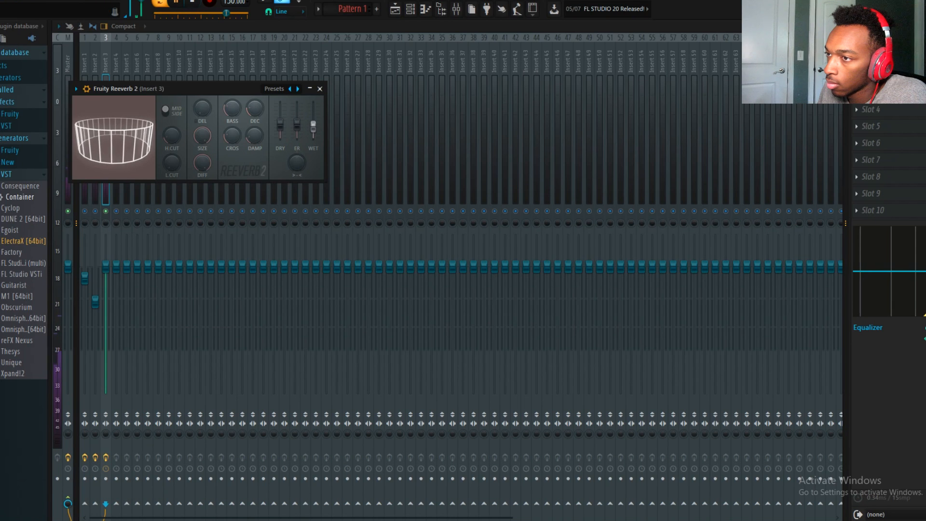
key(space)
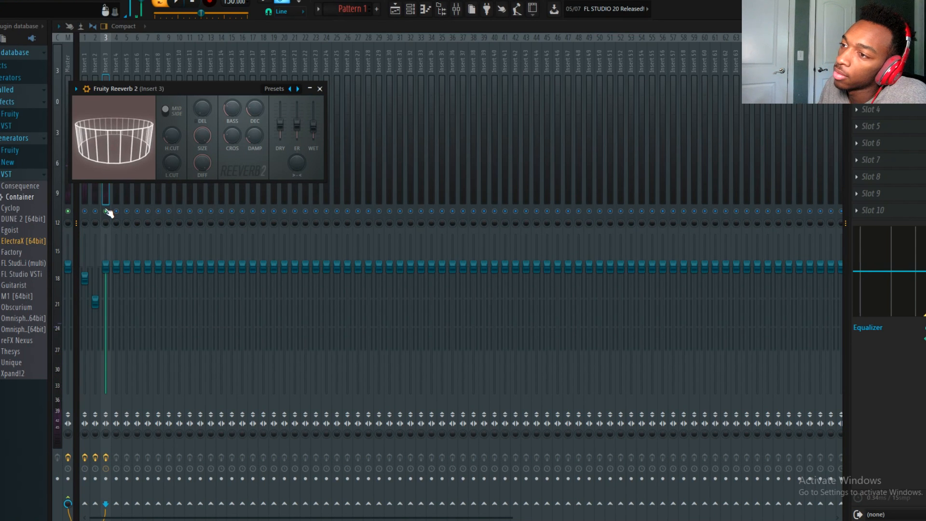
click(107, 213)
key(space)
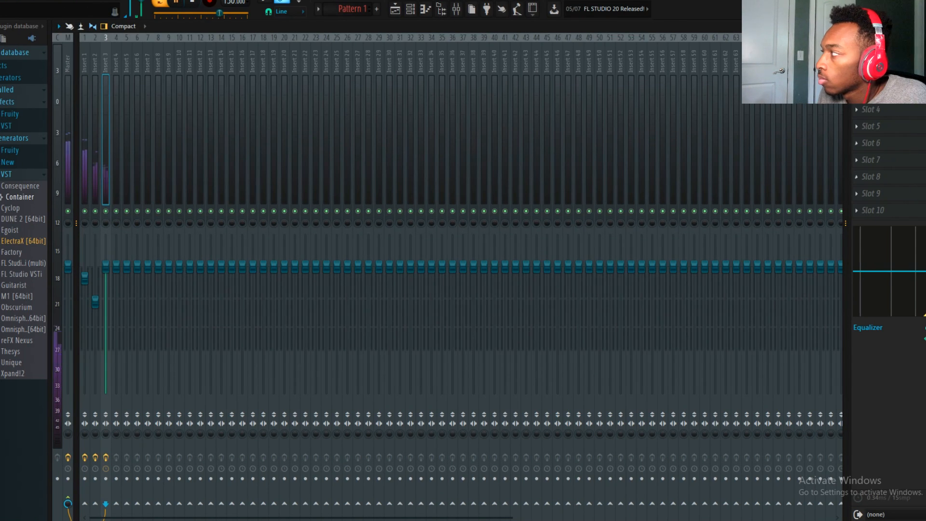
Step: Load Gross Beat on insert 3, choose the Momentary preset with the 1/2 Speed time effect, and play the pattern
click(856, 76)
click(714, 140)
key(space)
click(471, 104)
click(499, 126)
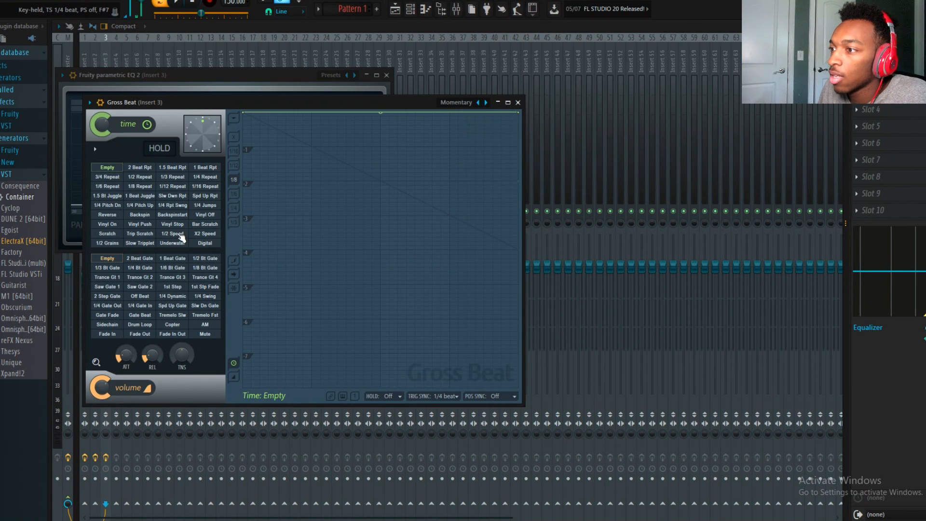
click(179, 234)
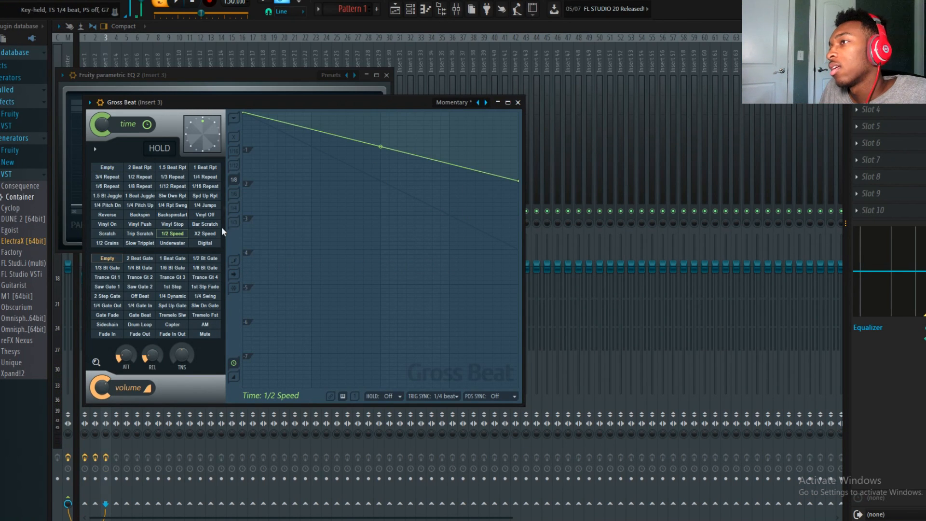
click(189, 27)
key(space)
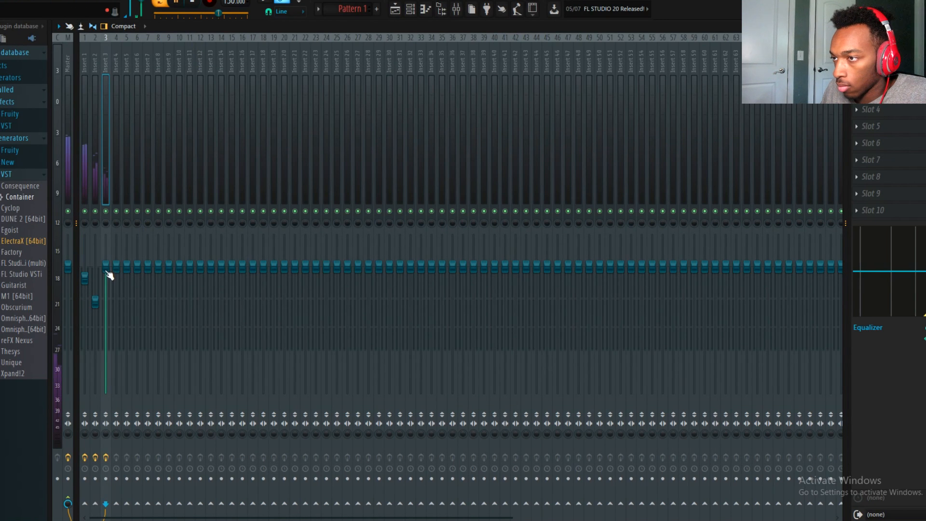
Step: Solo insert 3 to boost its EQ's main level strongly, then lower its fader and unsolo it
right_click(106, 211)
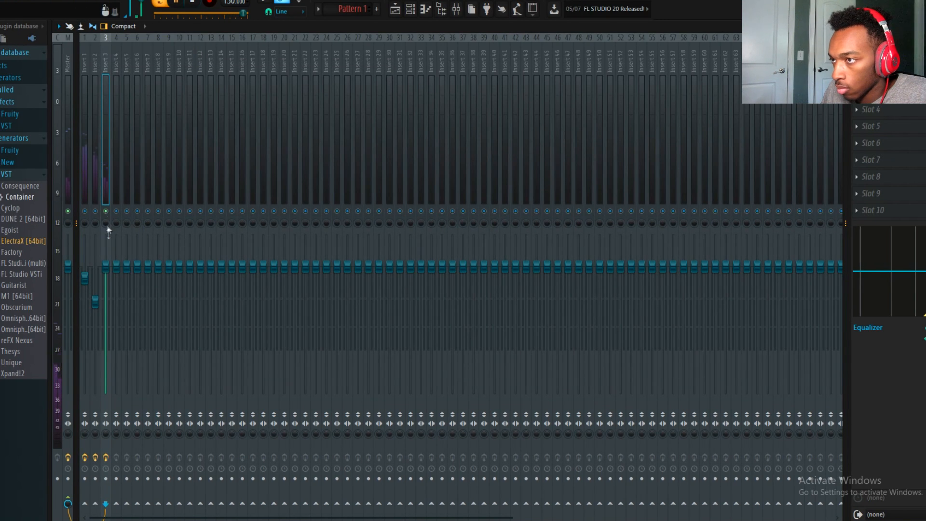
click(880, 59)
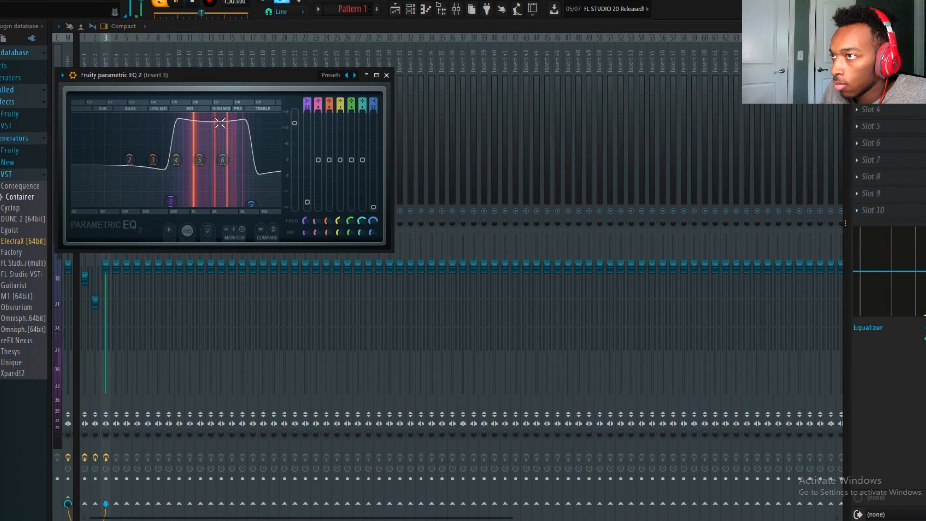
click(105, 58)
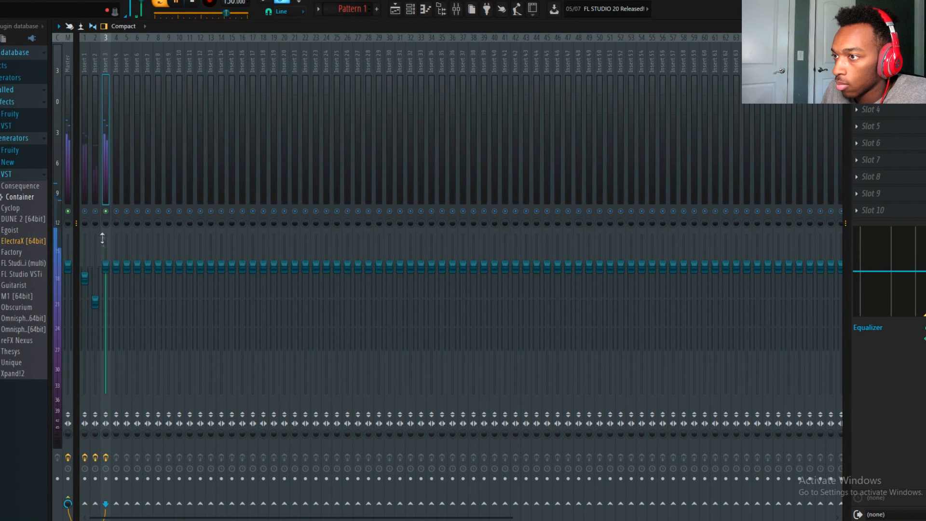
right_click(107, 212)
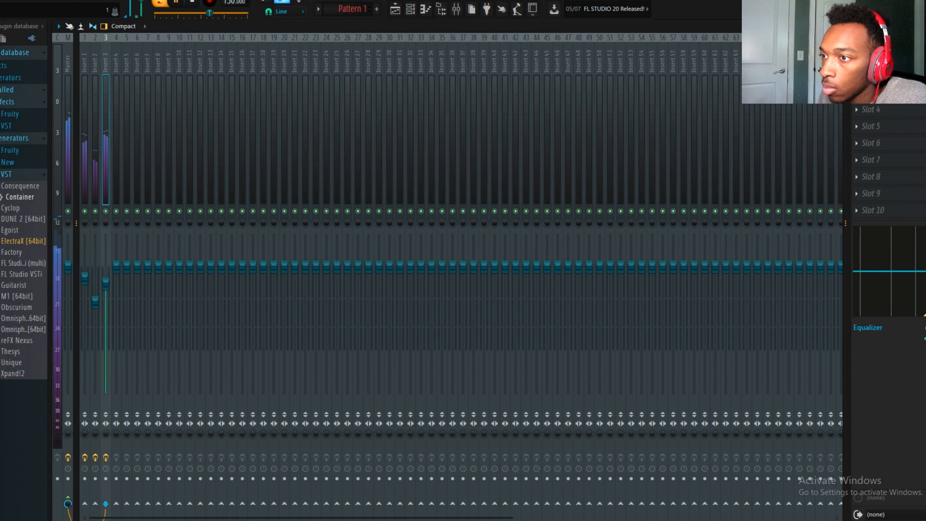
Step: Find the Bad Guy Hit sample in the Mode Kit folder and open it in a new channel
click(7, 53)
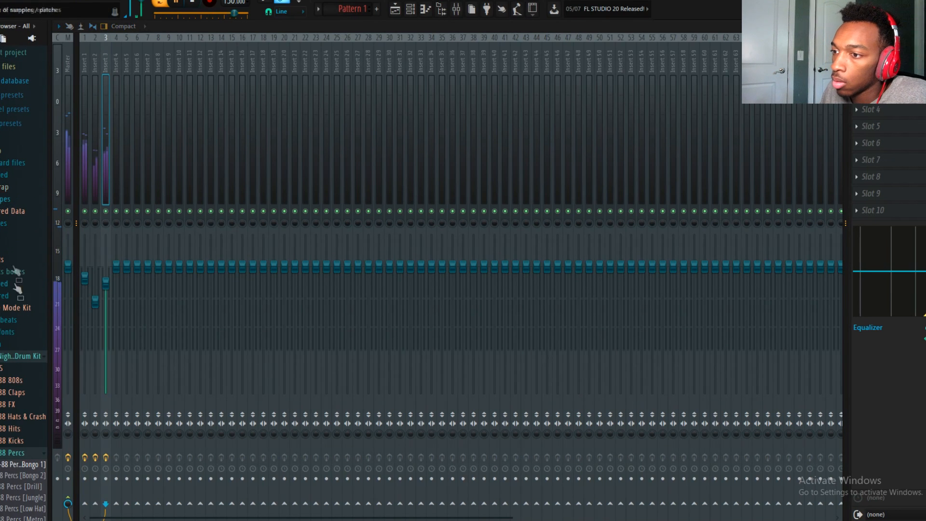
click(18, 310)
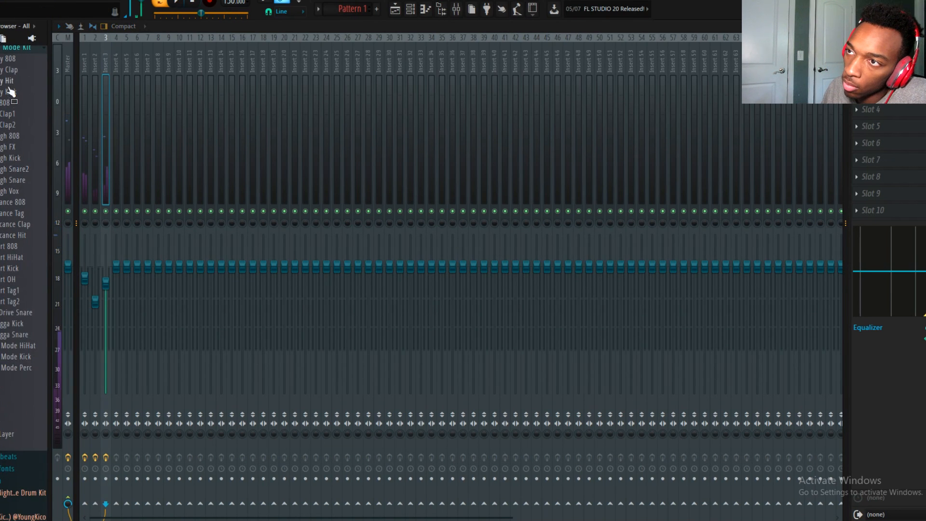
right_click(9, 83)
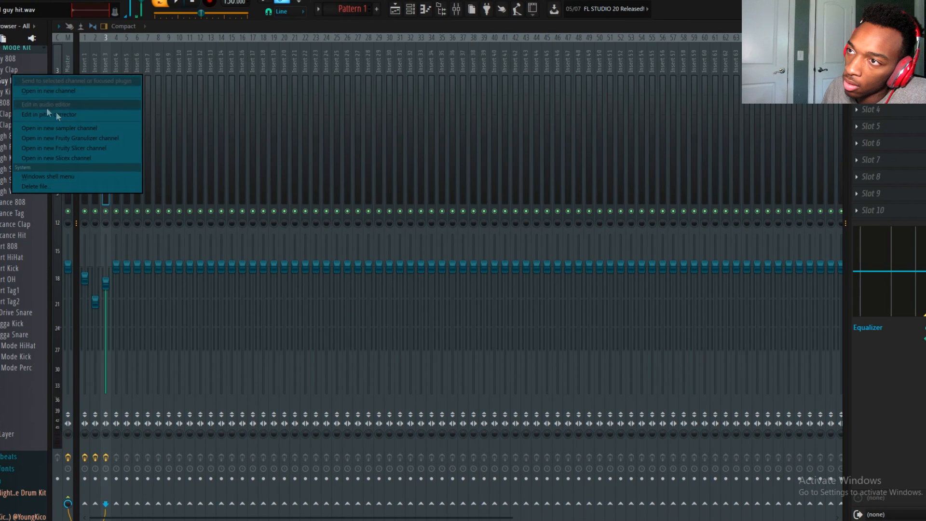
click(44, 91)
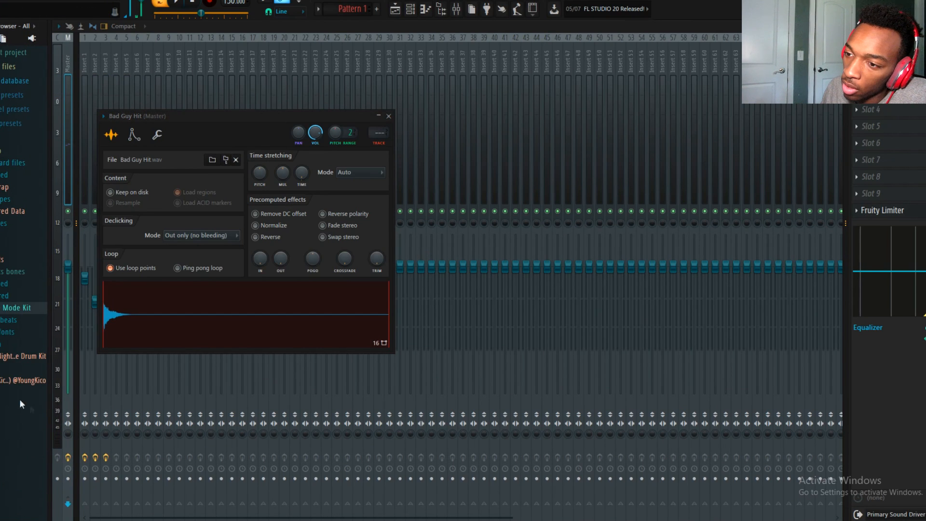
Step: Open the Snare 2 (Aintchu - Future) sample from the Chronicles Of The Atlantic Trap sound kit in a new channel
click(7, 381)
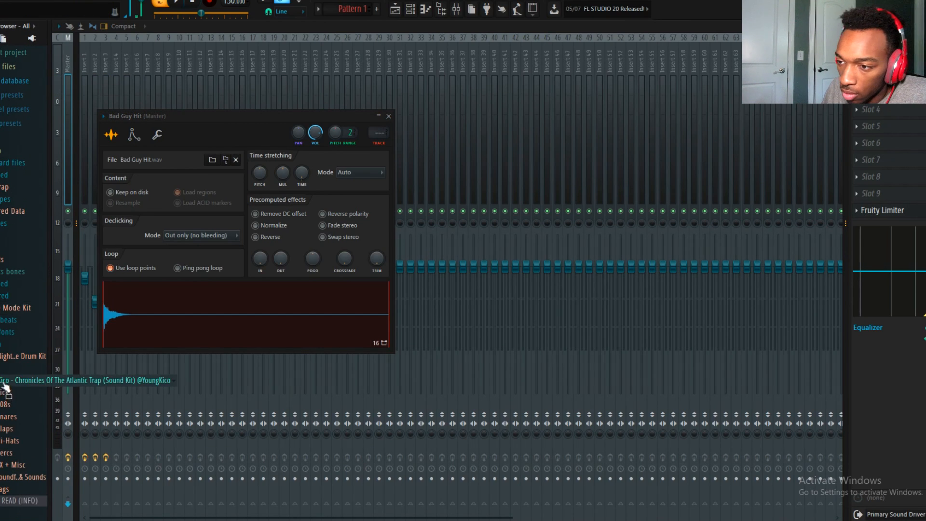
click(8, 417)
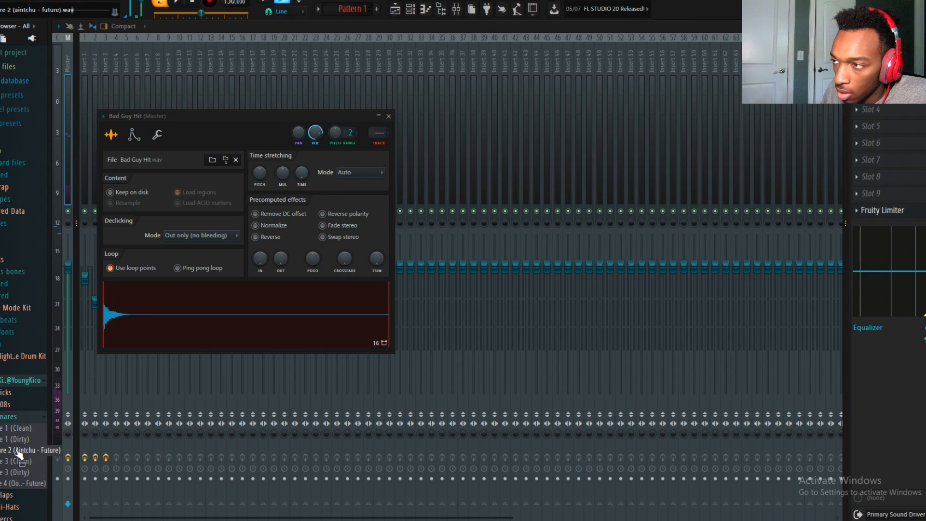
right_click(16, 449)
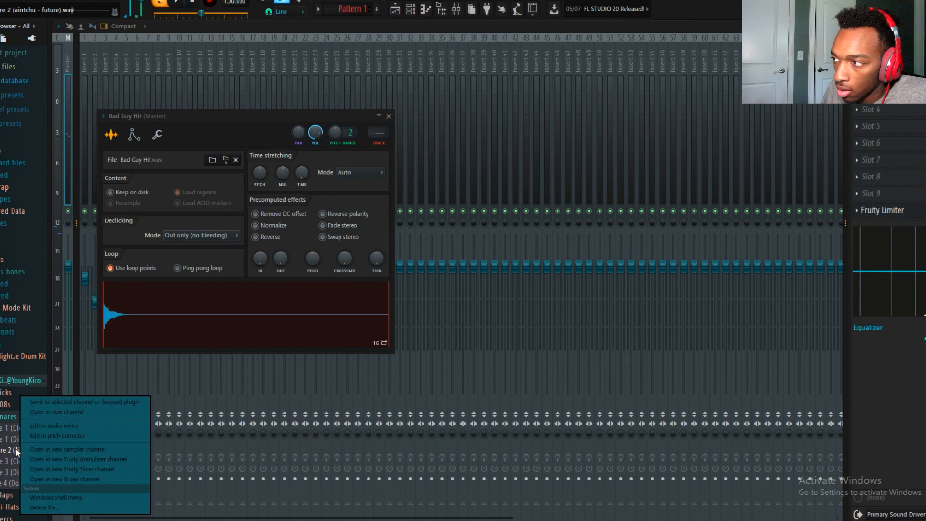
click(47, 412)
Step: Turn off loop points for the Bad Guy Hit sample and show the channel rack
click(110, 273)
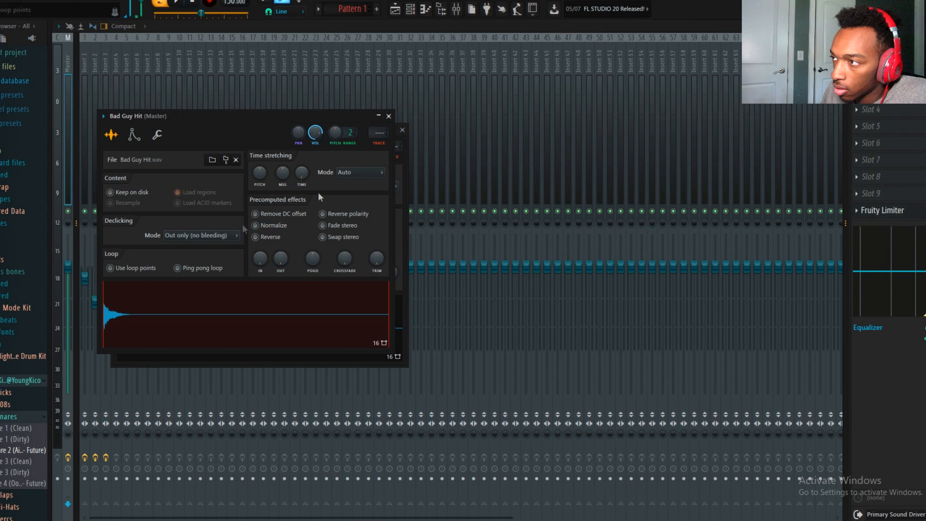
key(space)
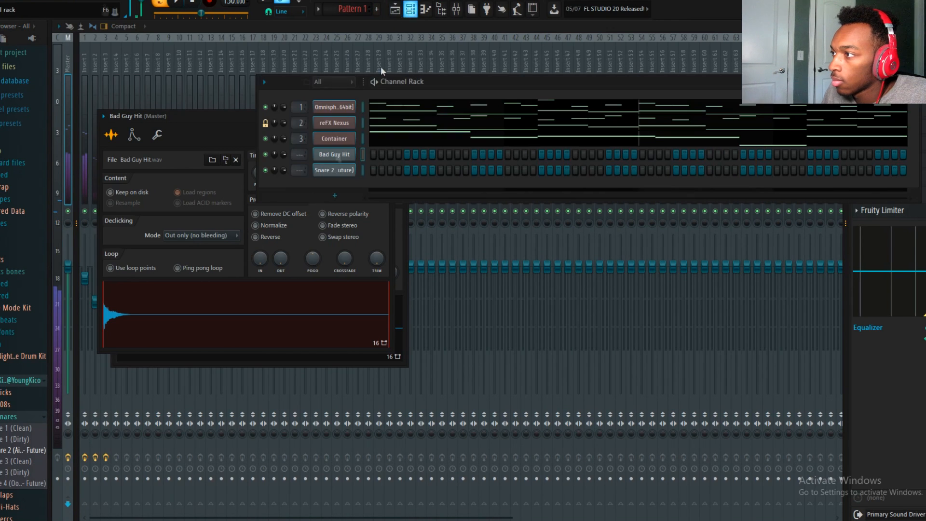
key(F6)
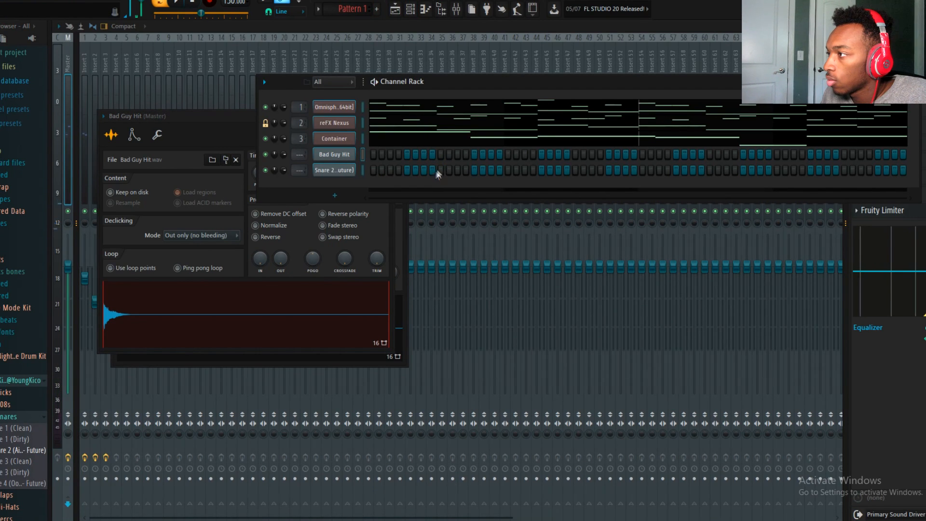
Step: Program Snare 2 hits on steps 9, 25, 41, 47 and 57 of the pattern while it plays
click(440, 170)
key(space)
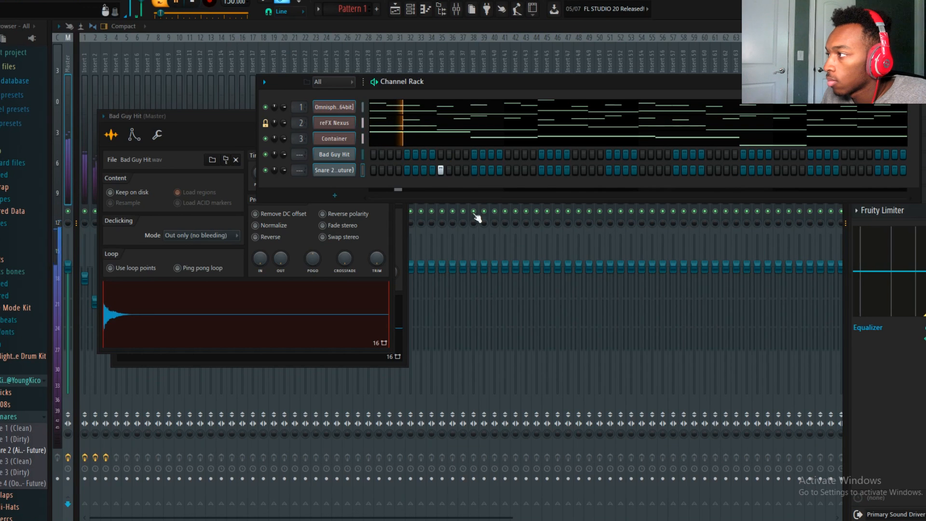
click(575, 170)
click(709, 170)
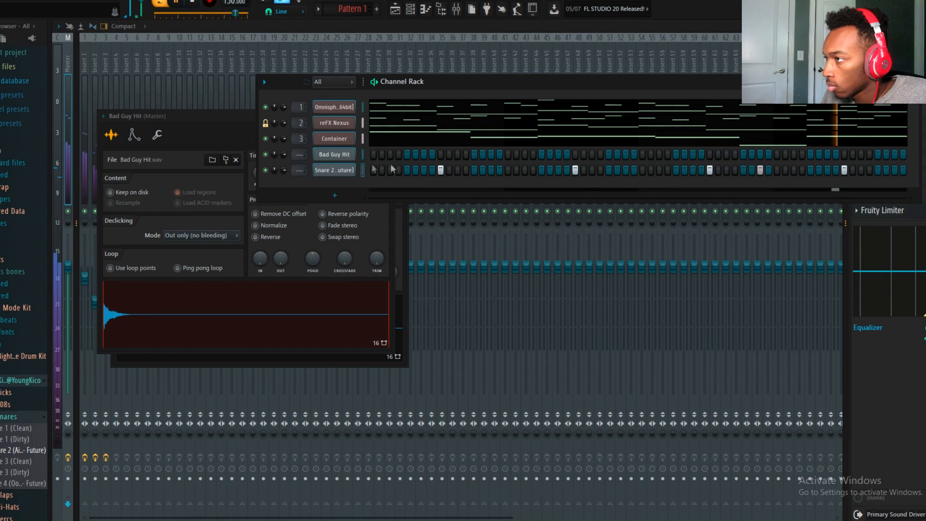
Step: Fill the Bad Guy Hit channel on every 2 steps and play the pattern at a tempo of 139 BPM
right_click(351, 155)
click(485, 187)
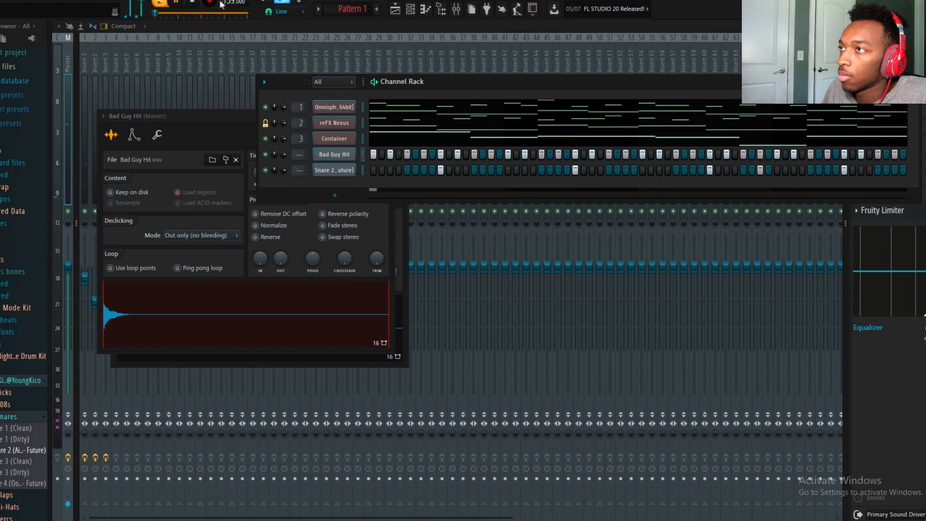
key(space)
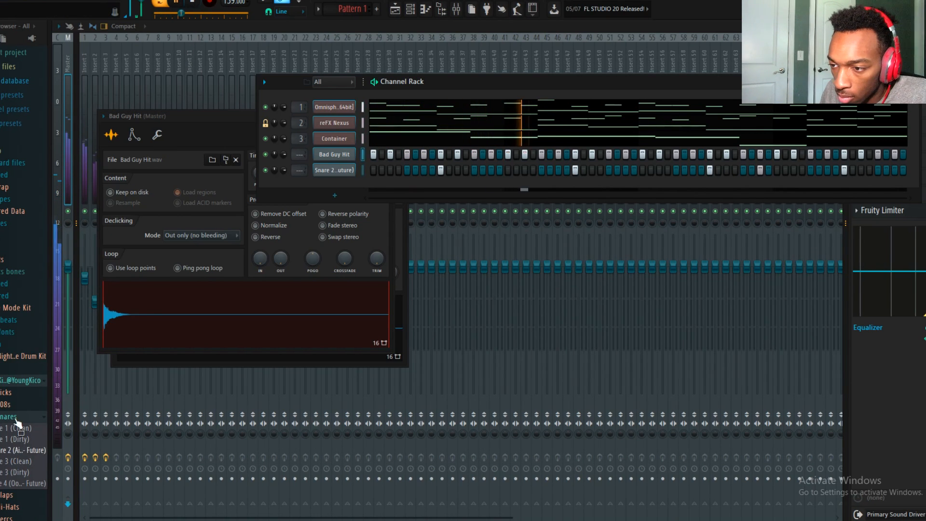
Step: Audition the kit's clap samples, add Clap 4 (EQ 1) as a new channel and replace it with Clap 5
click(16, 417)
click(16, 428)
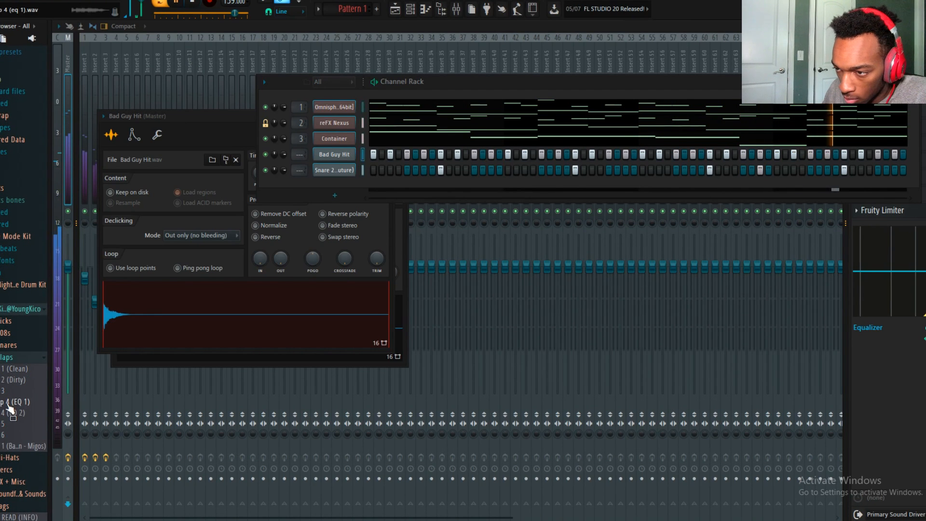
key(space)
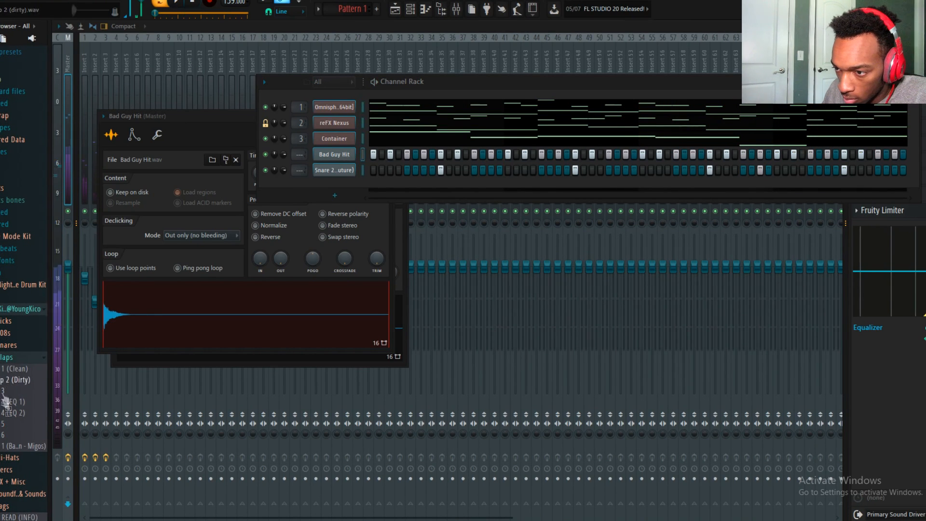
drag(15, 401, 340, 178)
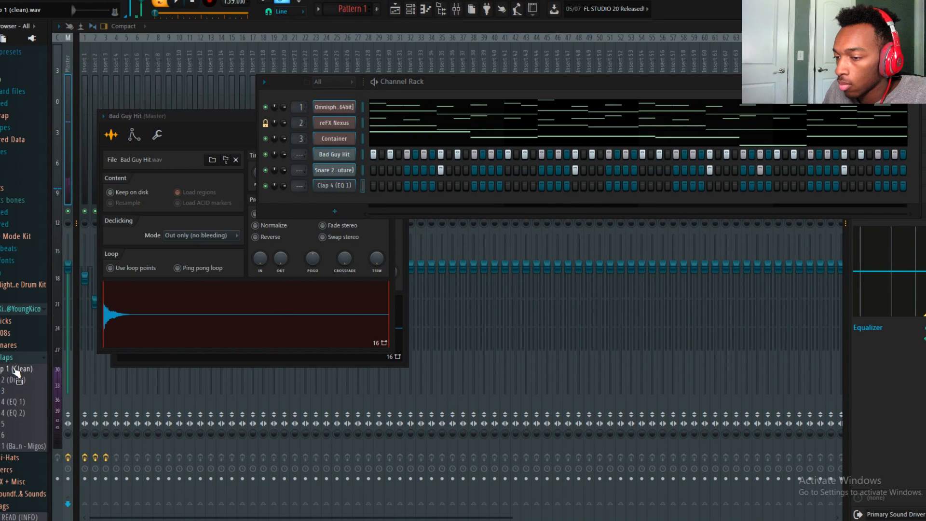
drag(9, 423, 334, 185)
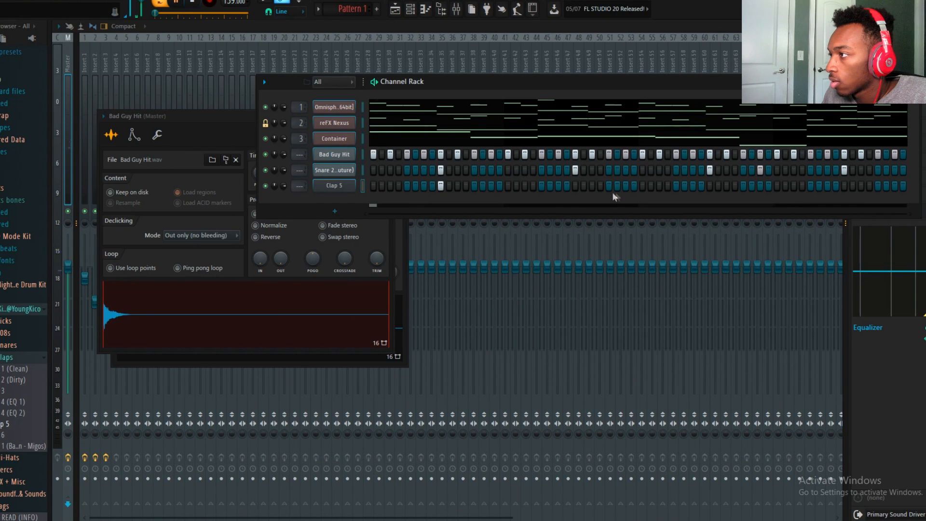
Step: Program Clap 5 hits on steps 9, 25, 41, 51, 57, 62 and 63 during playback
key(space)
click(575, 185)
click(709, 185)
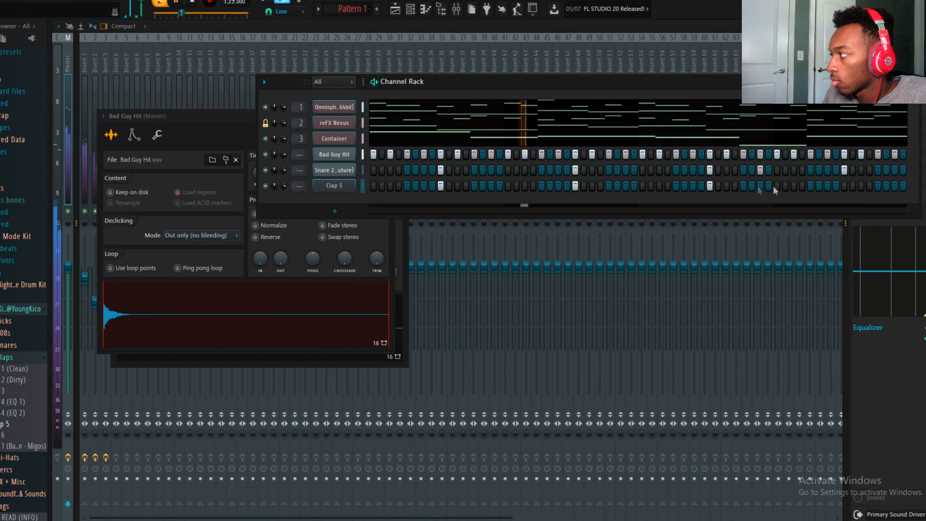
click(794, 185)
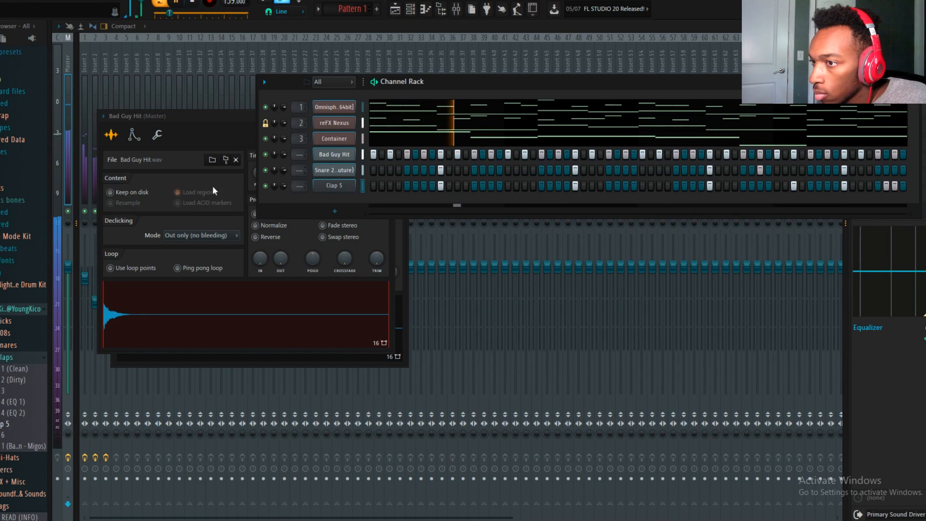
Step: Find the 808 1 (Zaytoven) sample in the kit's 808s folder and add it as a new channel above Bad Guy Hit
scroll(2, 343, up, 2)
click(21, 403)
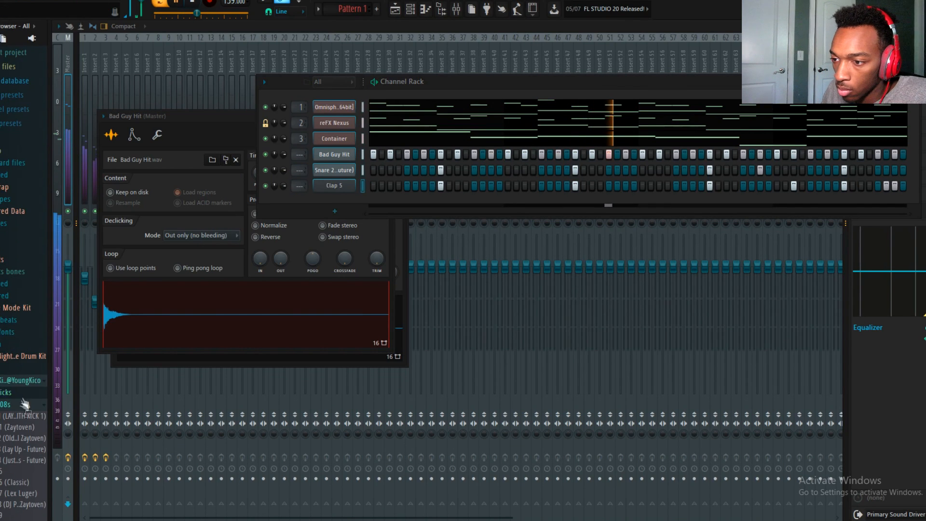
scroll(22, 386, down, 3)
click(10, 324)
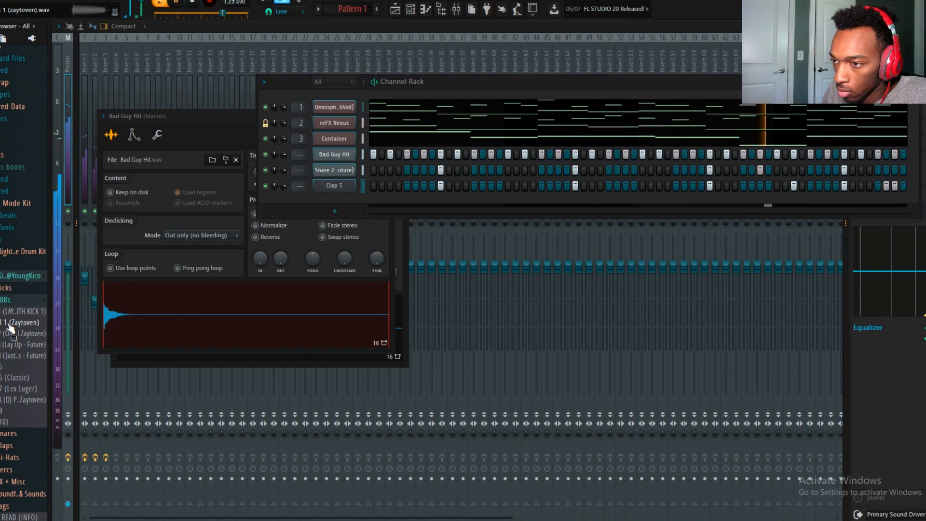
drag(10, 328, 340, 146)
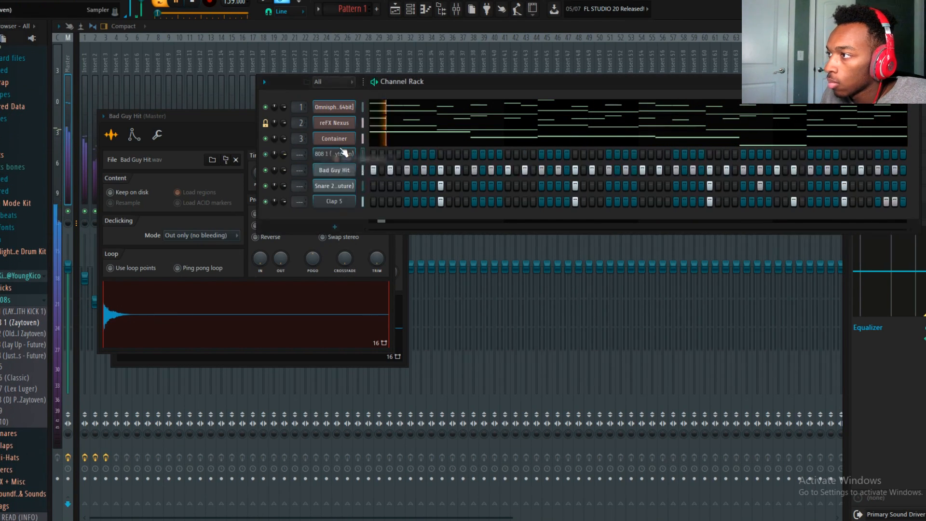
Step: In the 808's piano roll, place two-step A#8 notes on steps 1, 9 and 11 of bar 1, checking them by playback
right_click(355, 155)
click(375, 156)
click(120, 161)
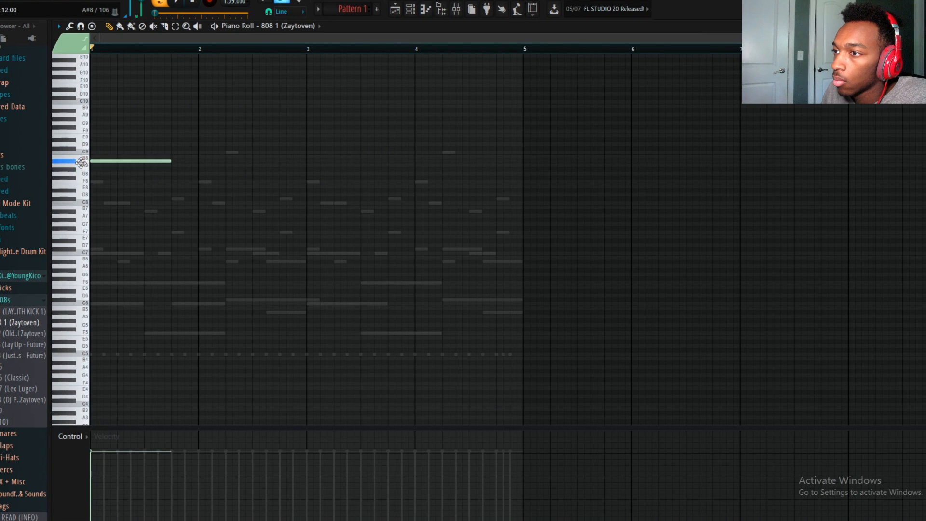
key(space)
drag(170, 161, 100, 163)
key(space)
click(145, 161)
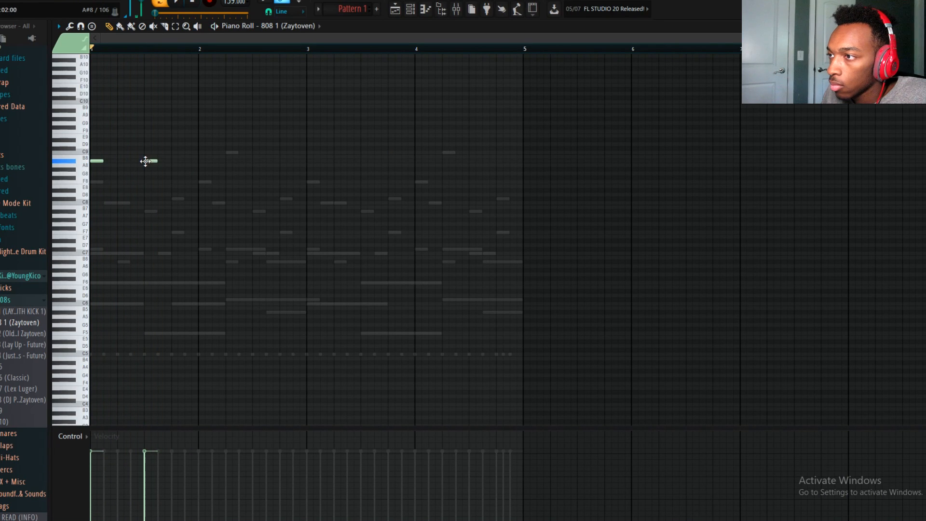
key(space)
key(space)
key(space)
key(space)
click(227, 145)
key(space)
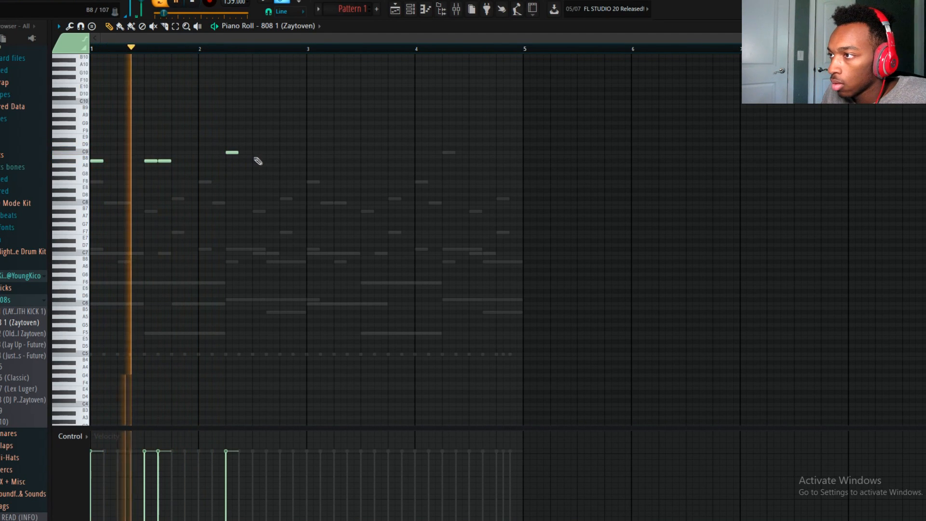
key(space)
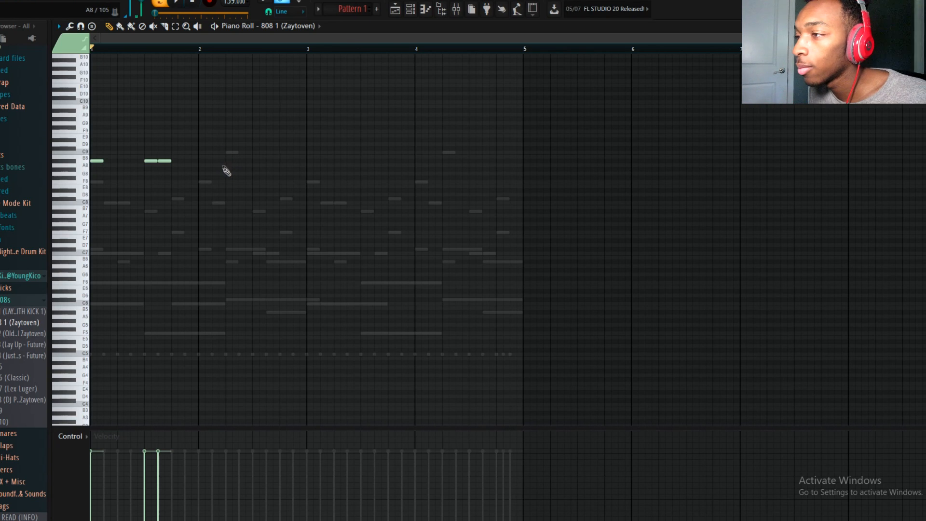
Step: Add two B8 notes to bar 2 of the 808 part, on steps 5 and 11, during playback
key(space)
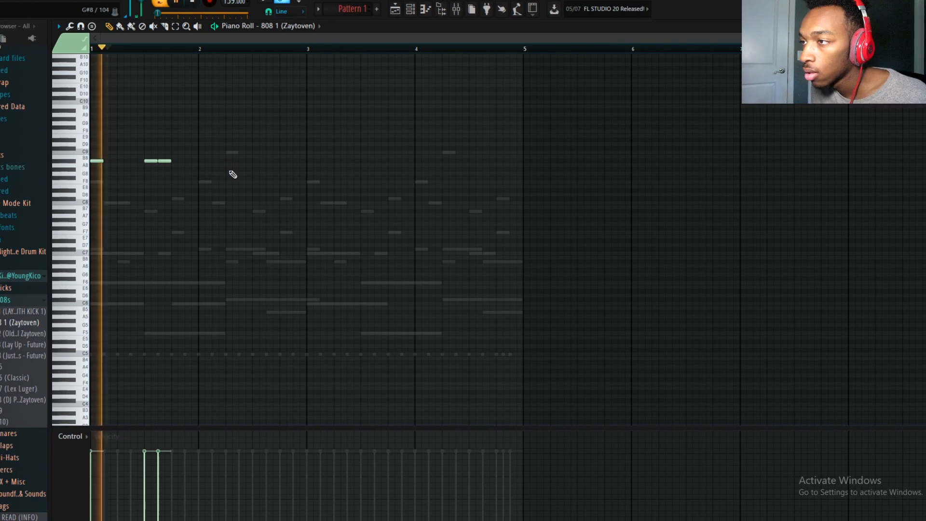
click(230, 157)
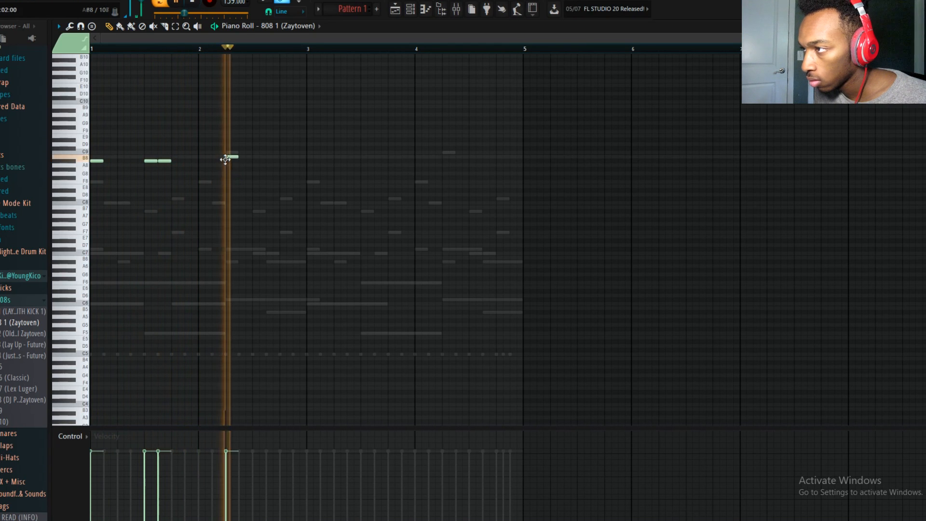
click(269, 157)
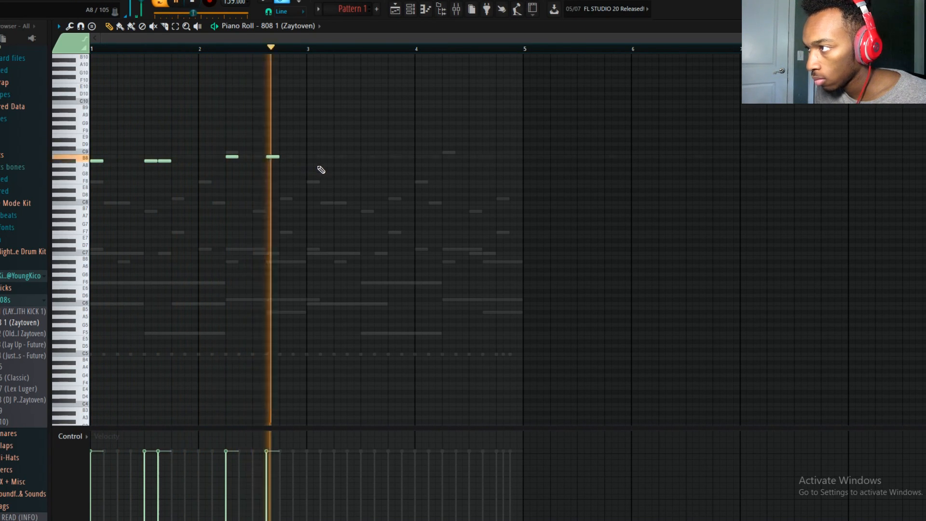
key(space)
Step: Duplicate the 808 notes of bars 1 and 2 into bars 3 and 4 and play the pattern
ctrl+right_click(334, 184)
right_click(375, 208)
scroll(378, 202, down, 8)
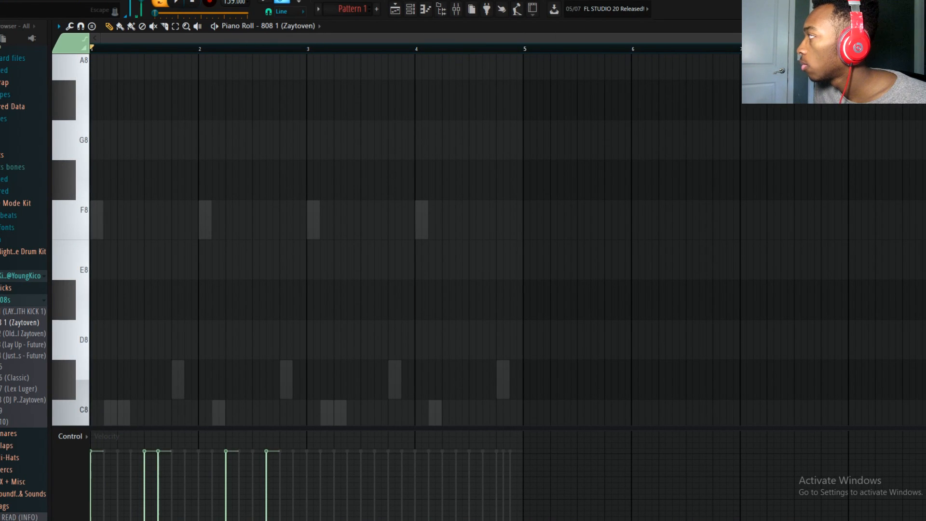
drag(920, 48, 920, 79)
scroll(290, 185, up, 5)
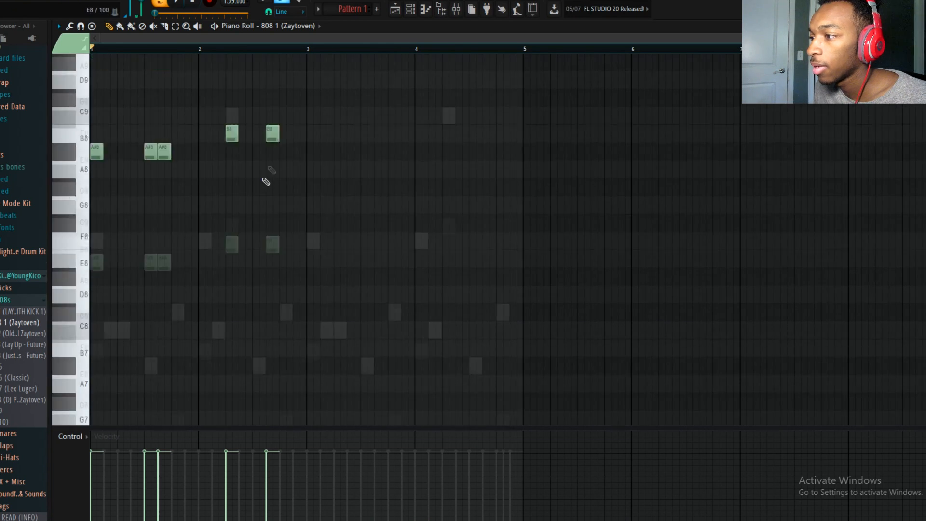
scroll(386, 221, down, 4)
ctrl+drag(504, 288, 92, 73)
shift+drag(147, 207, 368, 200)
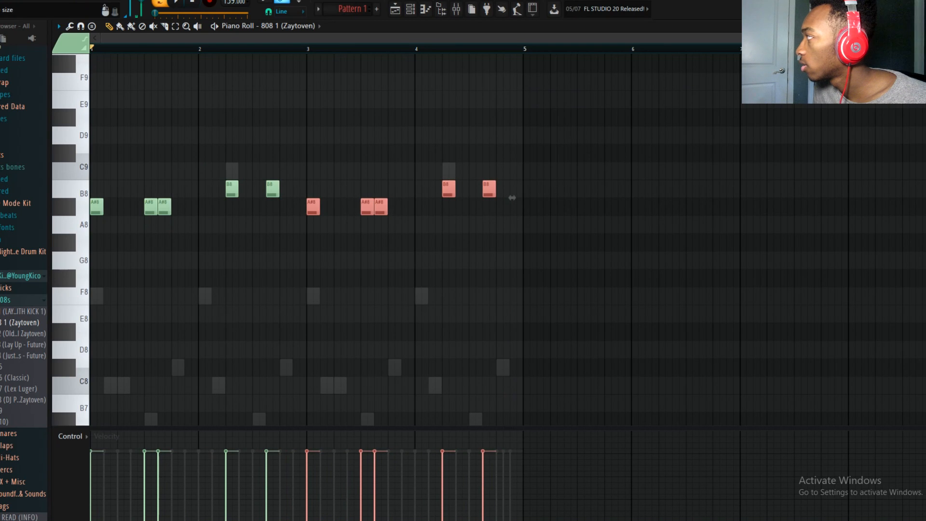
scroll(512, 198, down, 3)
key(space)
Step: Inspect the 808 1 (Zaytoven) channel's sample and volume envelope settings while the pattern plays
ctrl+click(353, 123)
click(411, 10)
ctrl+drag(562, 348, 554, 109)
click(410, 10)
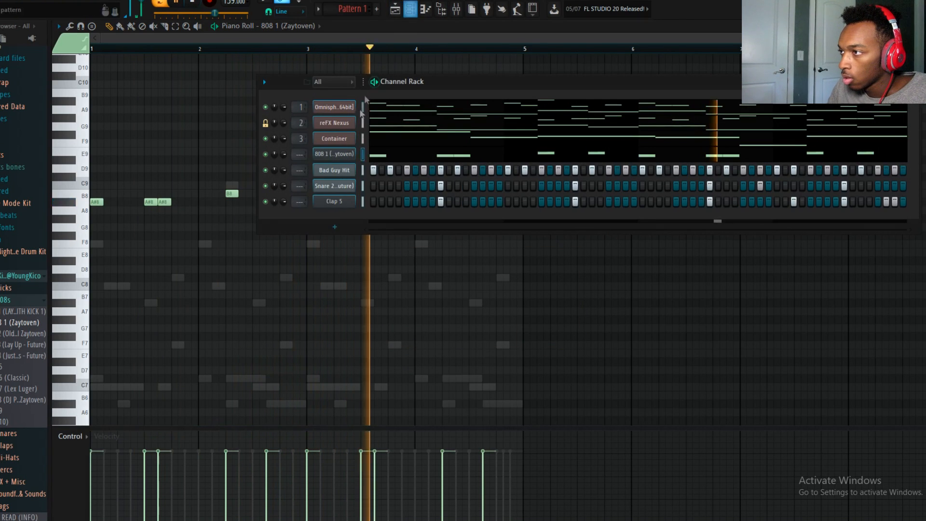
click(323, 155)
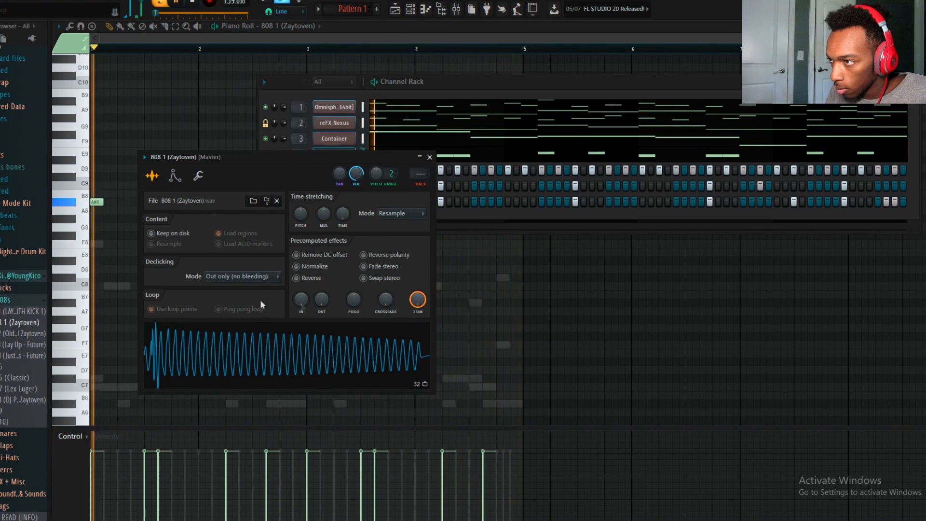
click(175, 175)
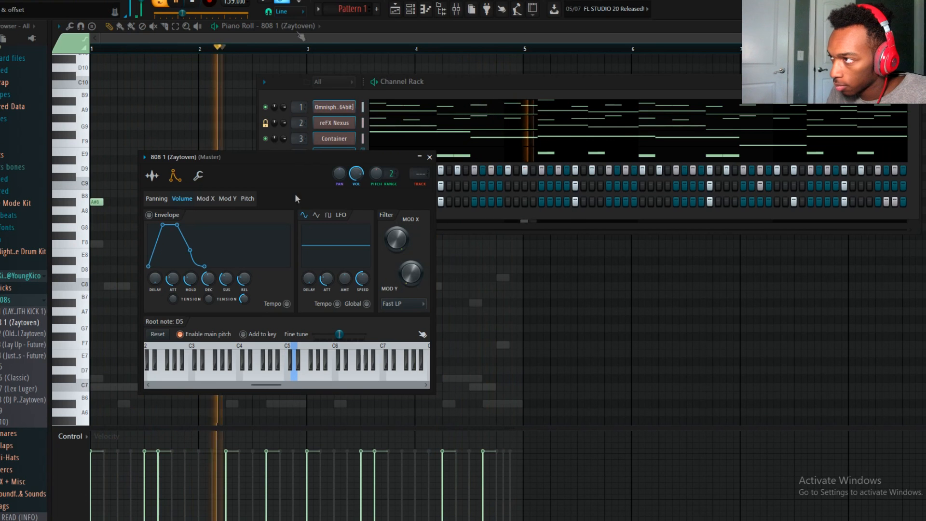
click(435, 82)
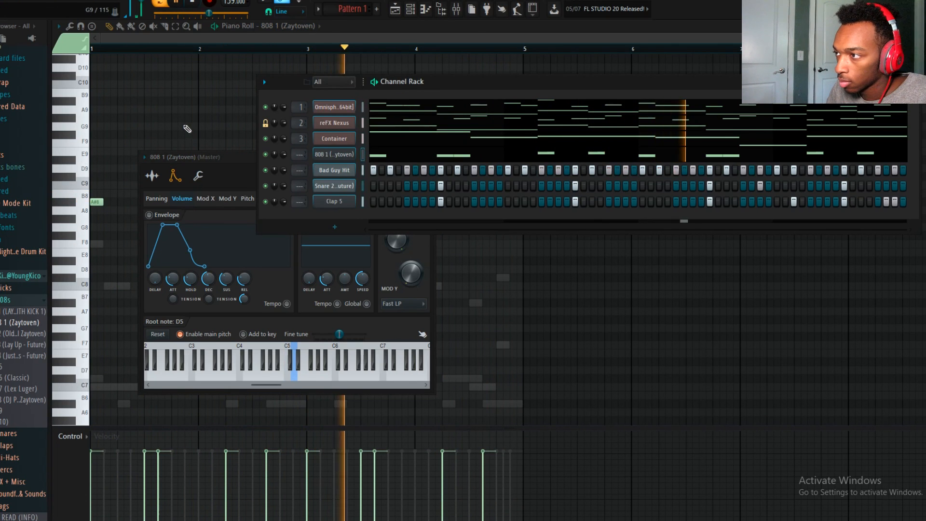
Step: Transpose all the 808 notes up two semitones and down four octaves, to C5 and C#5
right_click(187, 129)
drag(602, 254, 19, 154)
key(shift+Up)
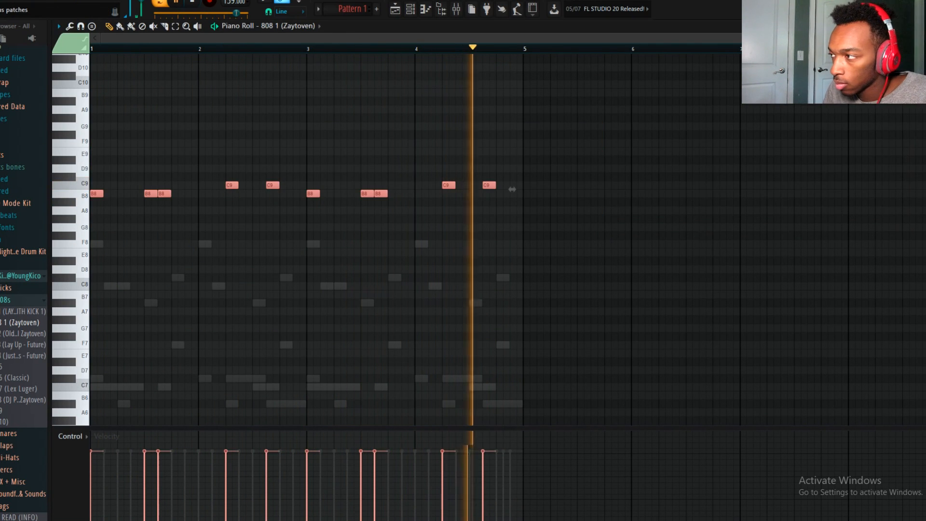
key(ctrl+Down)
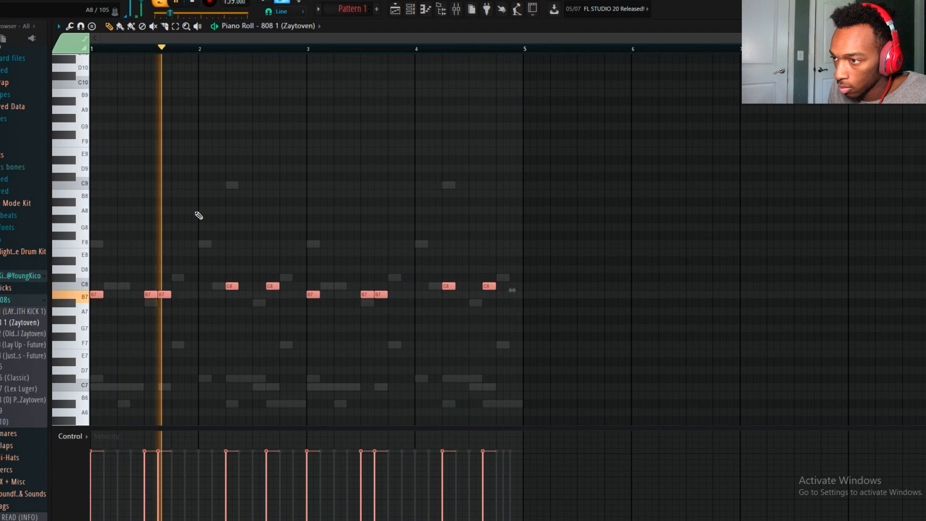
key(shift+Up)
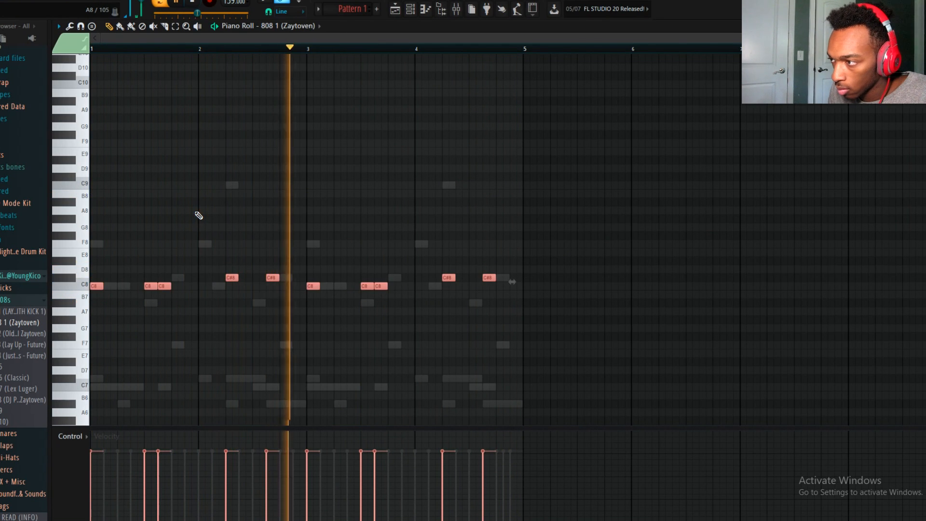
key(ctrl+Down)
key(ctrl+Down)
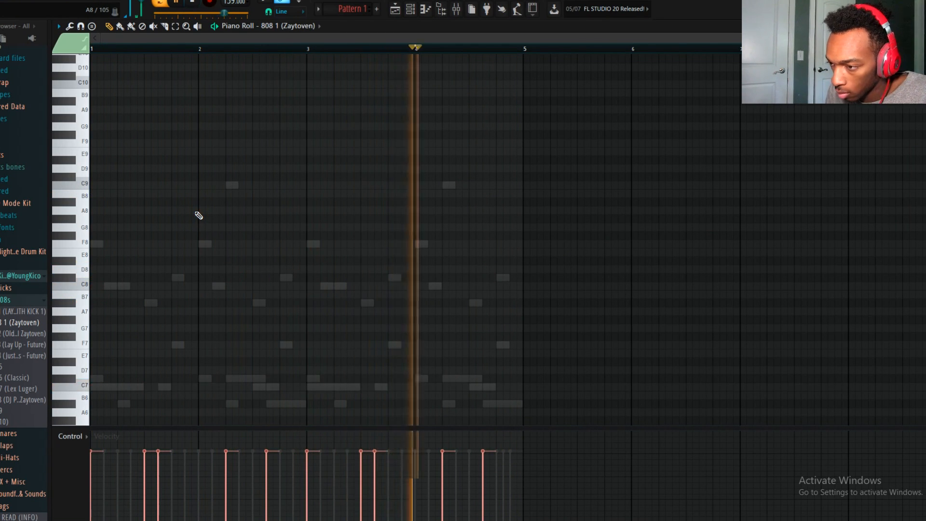
scroll(324, 262, down, 6)
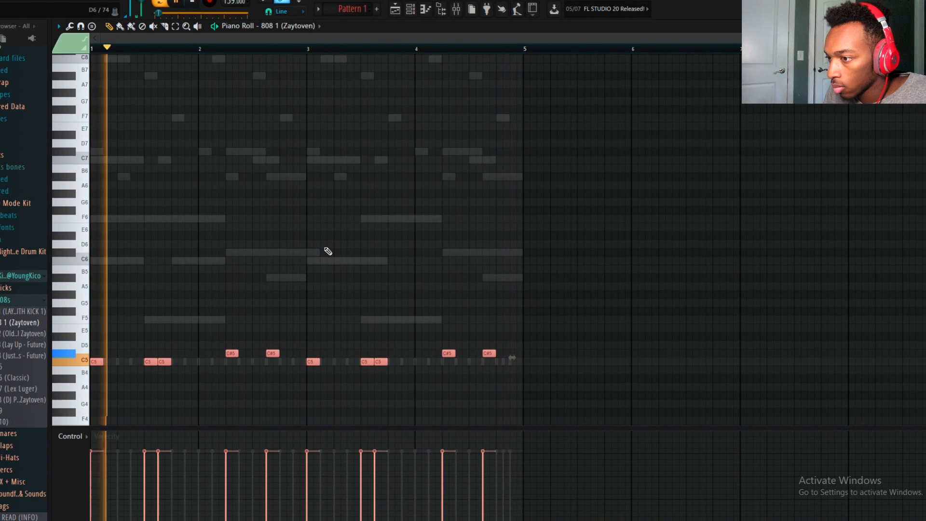
key(space)
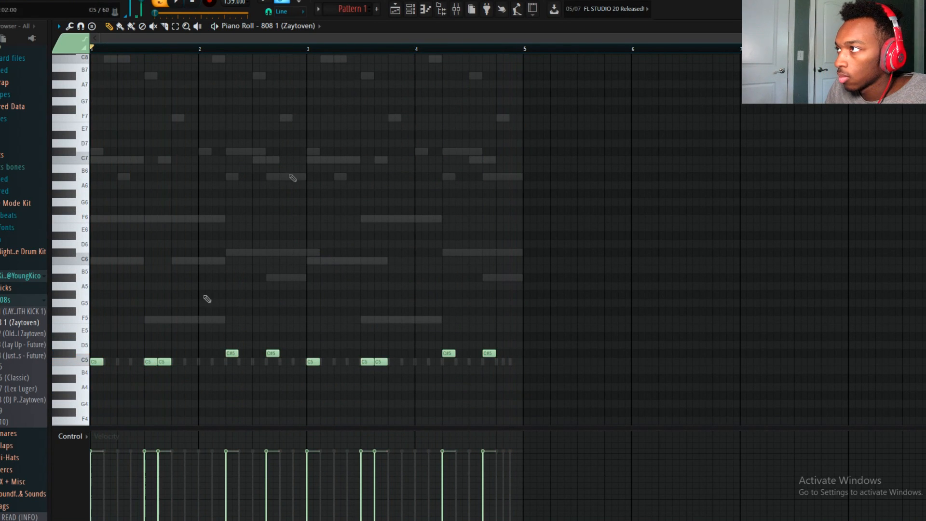
Step: Set the 808 1 (Zaytoven) channel to cut itself and play the pattern
click(411, 8)
right_click(322, 151)
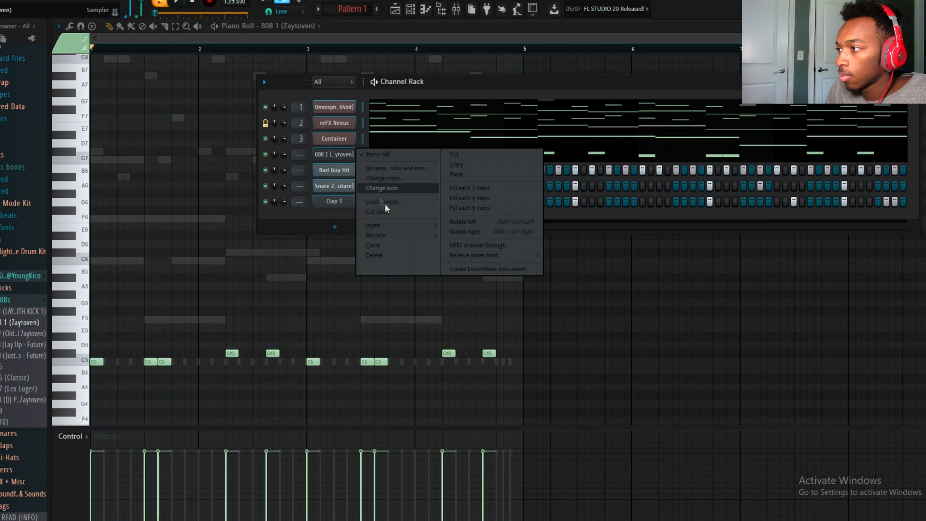
click(388, 213)
key(space)
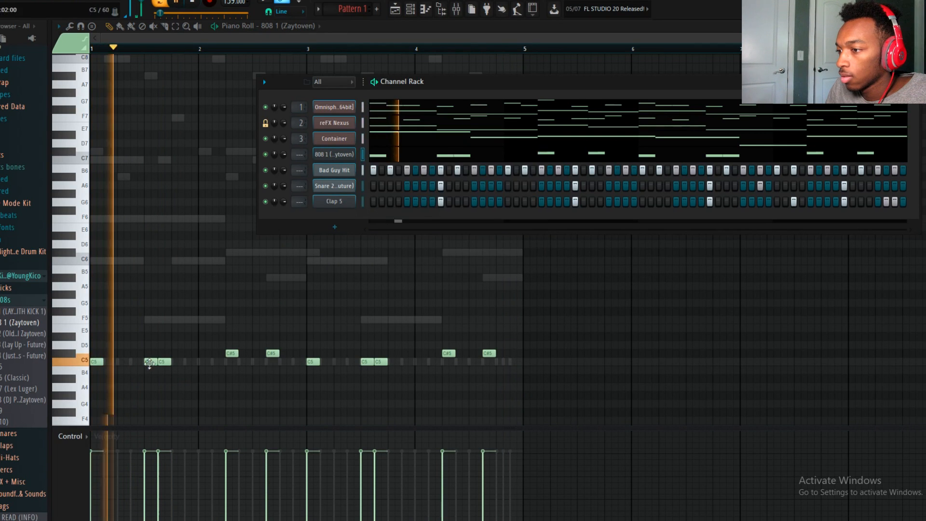
Step: Delete the first of the two adjacent C5 808 notes in the middle of bar 1 and play the pattern
right_click(150, 361)
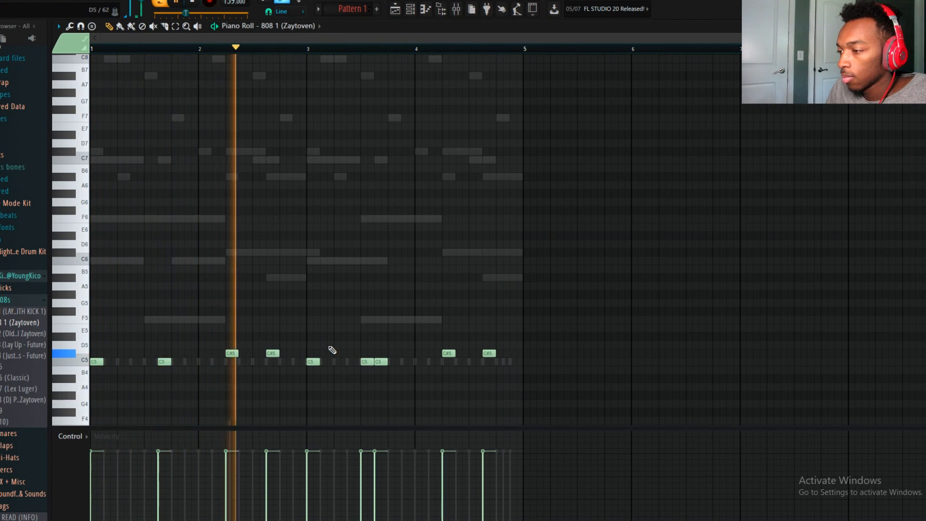
click(337, 353)
key(space)
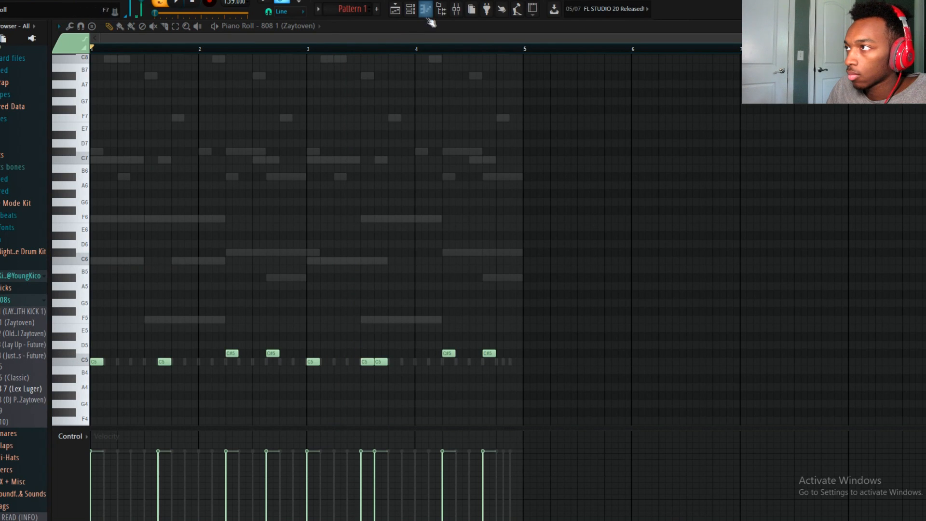
Step: Clear all the steps of the Snare 2 and Clap 5 channels and play the pattern without them
click(416, 9)
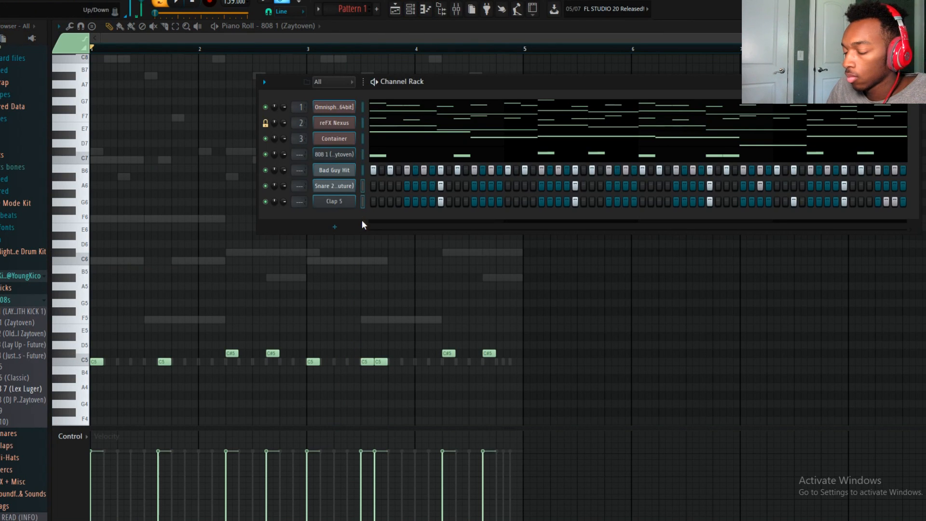
key(ctrl+x)
key(space)
key(space)
key(space)
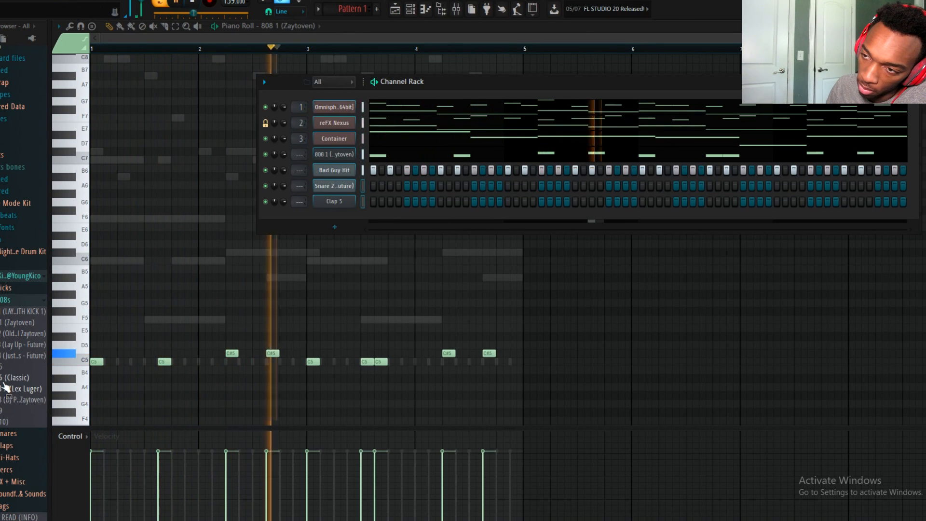
key(space)
Step: Replace the 808 1 (Zaytoven) sample with TM-88 808s [Spazz] from the TM88 Nightmare Drum Kit and play the pattern
click(21, 255)
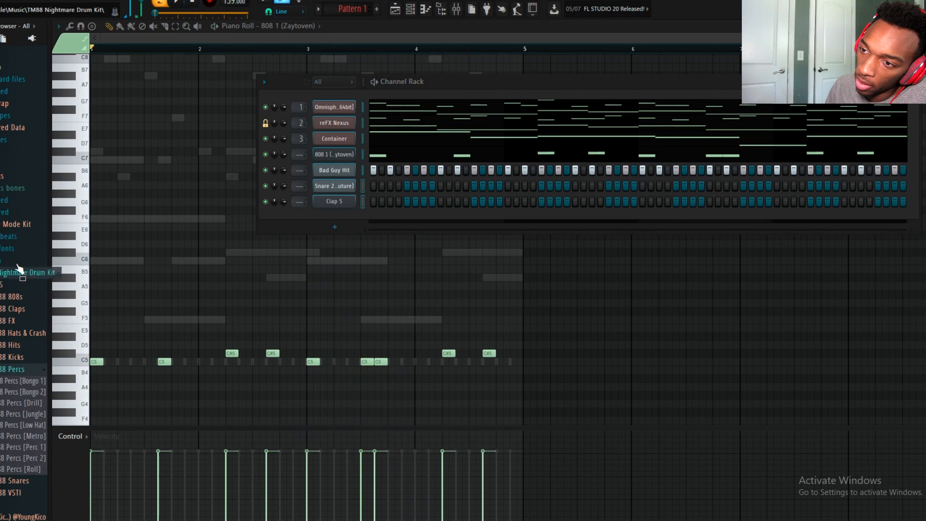
click(12, 302)
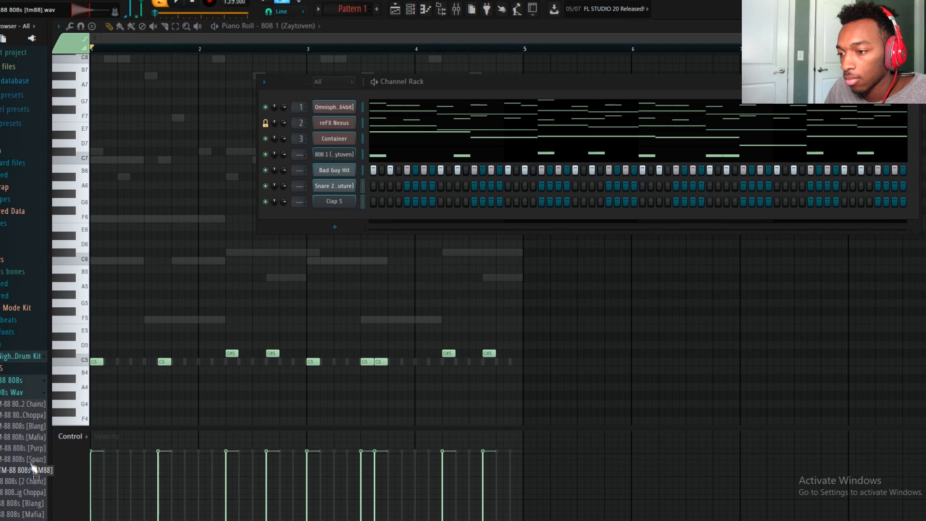
drag(337, 182, 333, 153)
key(space)
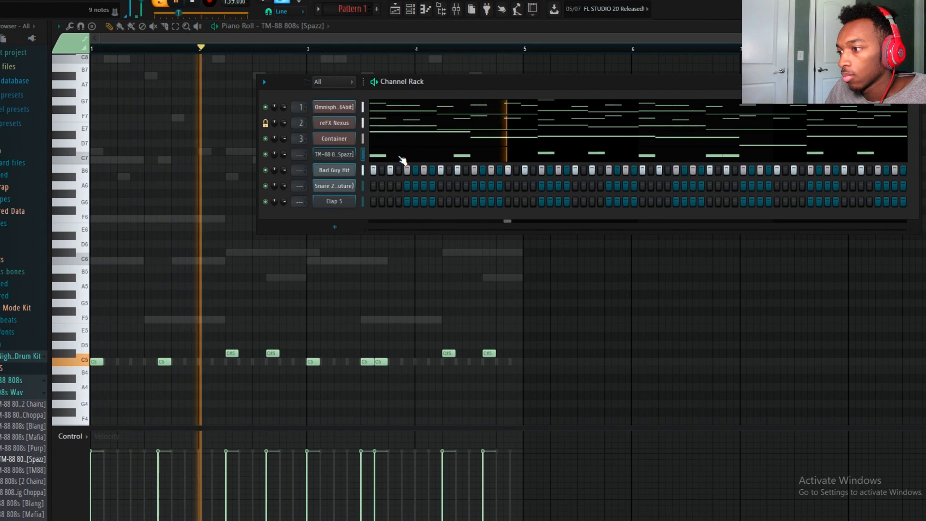
Step: Add a C5 808 note directly after bar 3's first note and delete the first note of the mid-bar pair, checking by playback
key(space)
click(326, 361)
key(space)
right_click(364, 361)
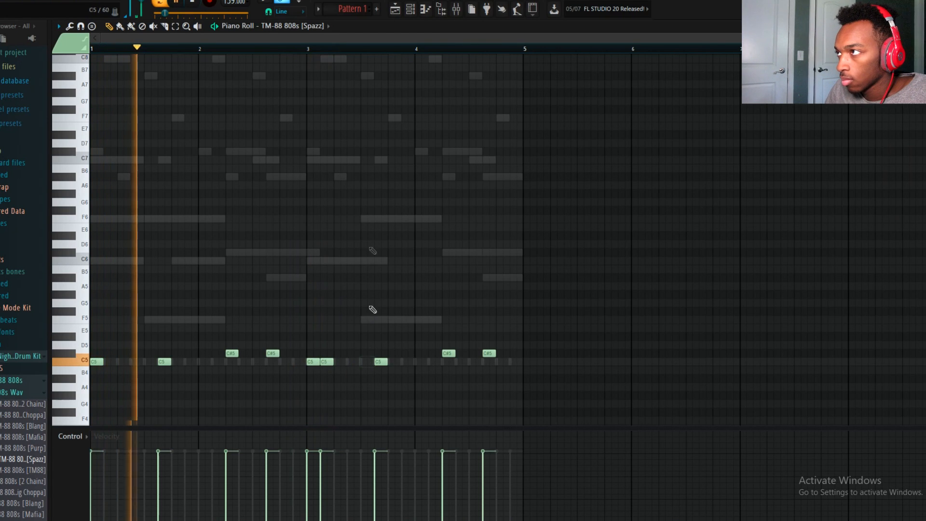
key(space)
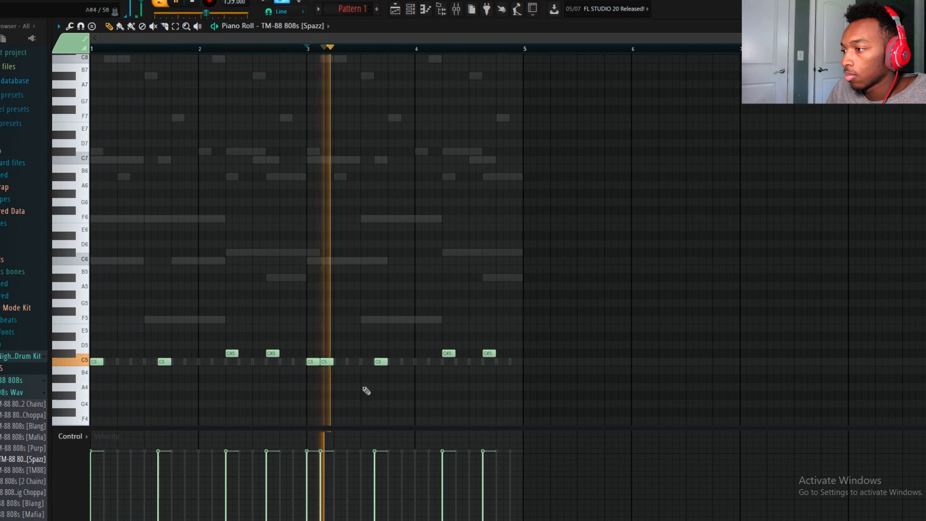
key(space)
key(space)
Step: Move the last C5 808 note of bar 3 one step later and play the pattern
mouse_move(380, 362)
mouse_down()
mouse_move(367, 362)
mouse_move(394, 362)
mouse_up()
key(space)
key(space)
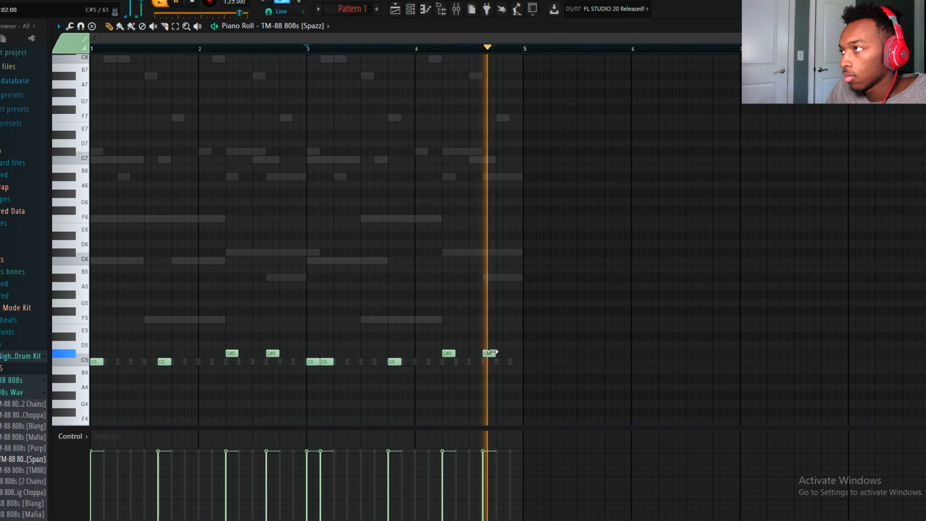
key(space)
Step: Solo the TM-88 808s [Spazz] channel, unmute reFX Nexus alongside it, and place Snare 2 hits on steps 9 and 25
key(F6)
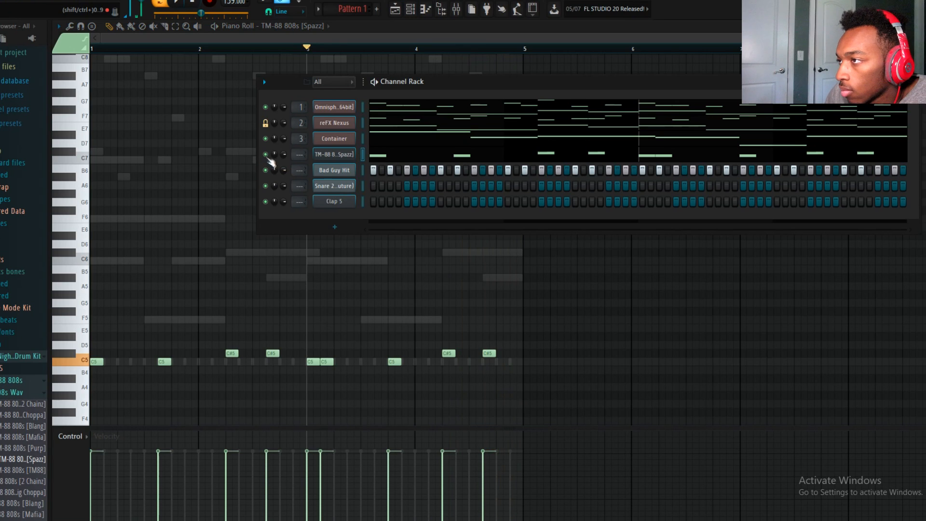
right_click(266, 154)
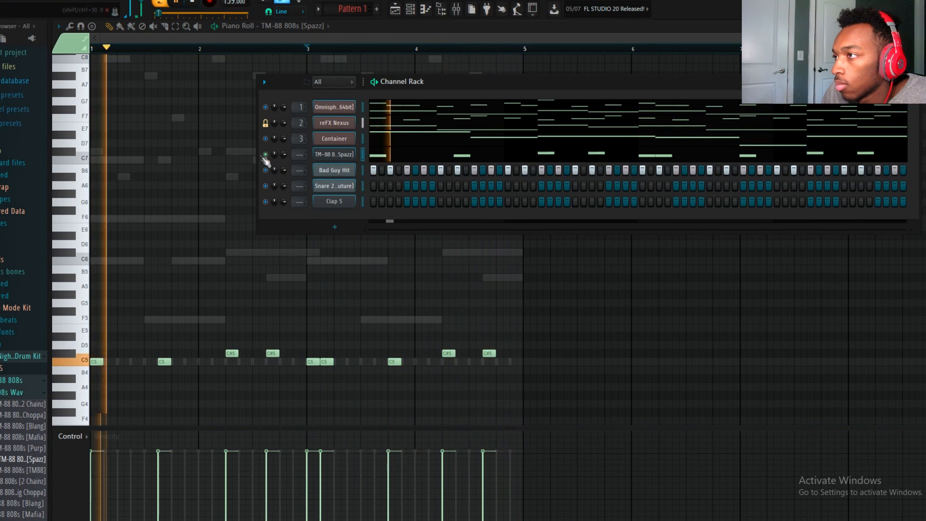
click(265, 123)
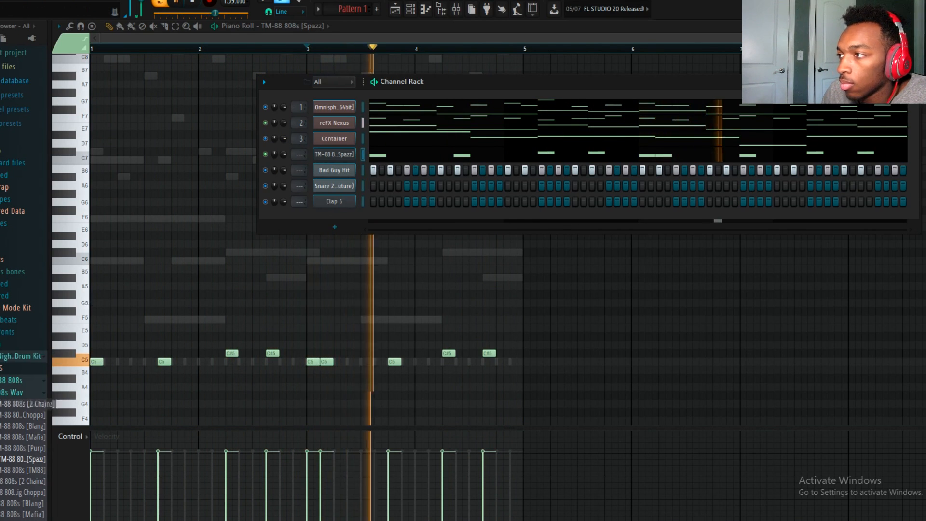
click(440, 186)
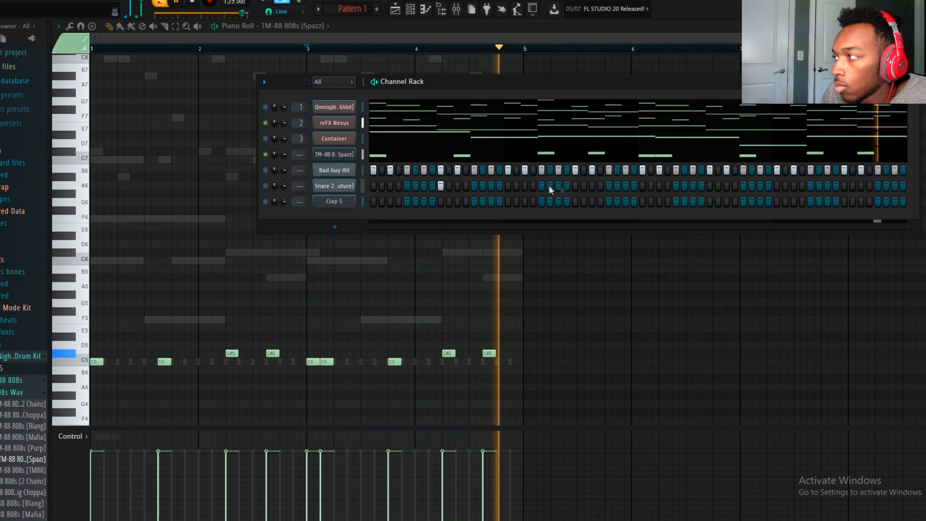
click(574, 186)
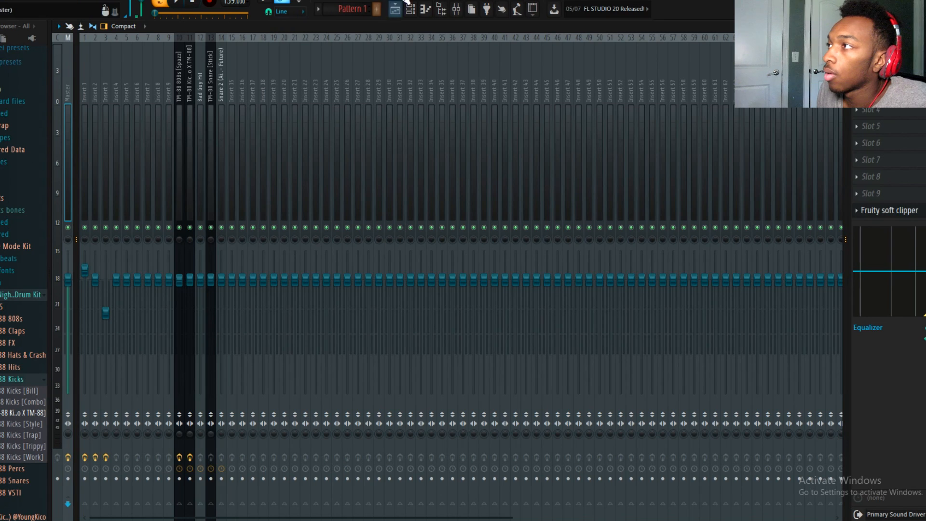
Step: Play the pattern and add the Bad Guy Clap sample from the Savage Mode Kit as a new channel below Snare 2
click(410, 9)
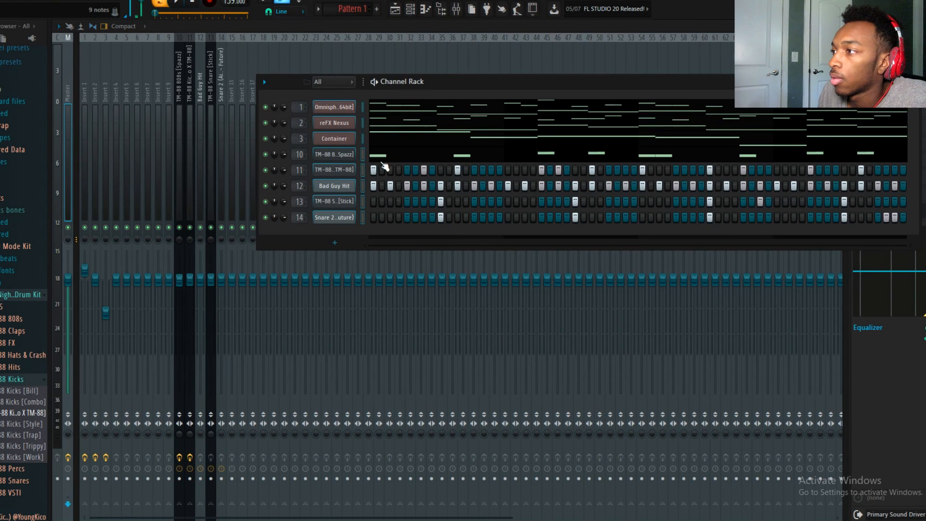
key(space)
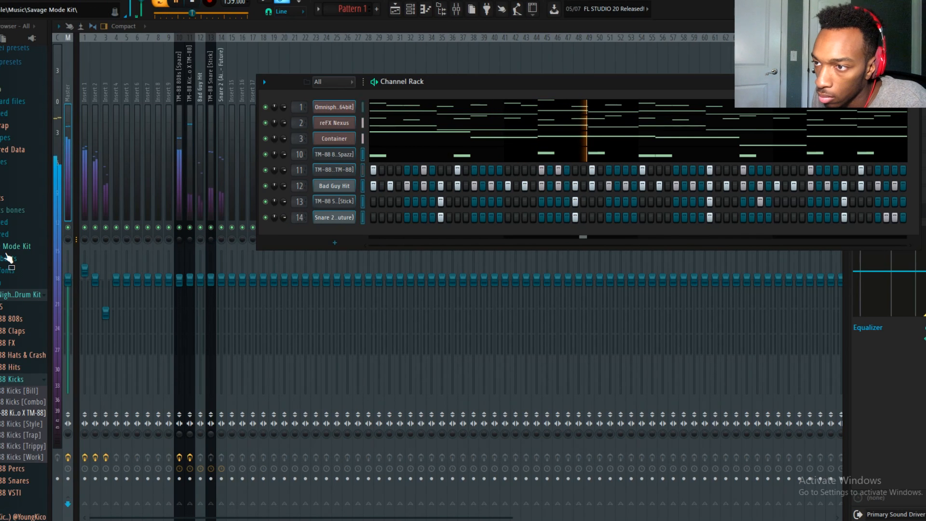
click(7, 250)
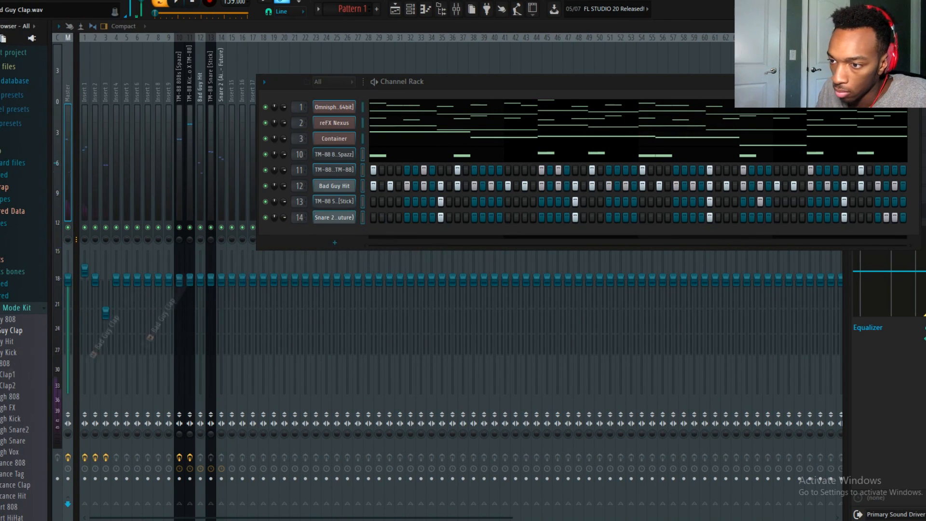
drag(334, 232, 342, 231)
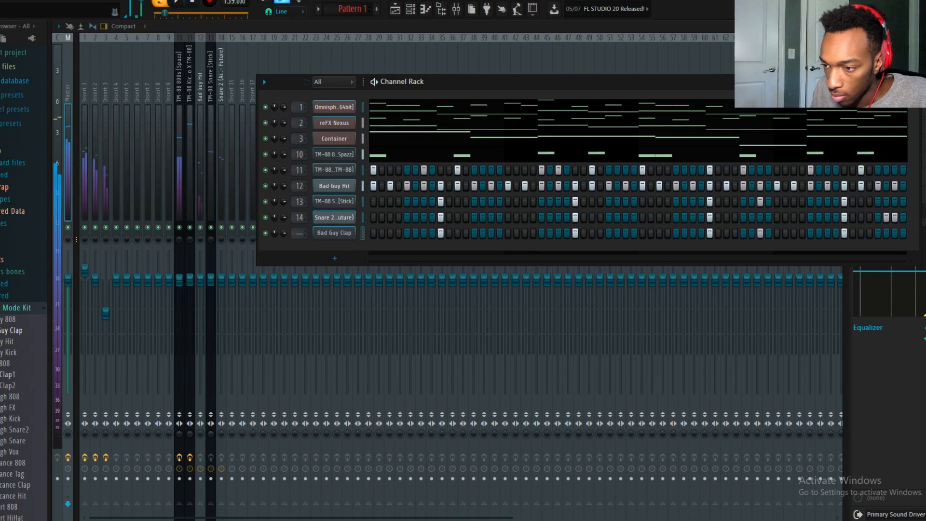
Step: Browse the rest of the Savage Mode Kit samples for another sound to use in the beat
scroll(6, 383, down, 7)
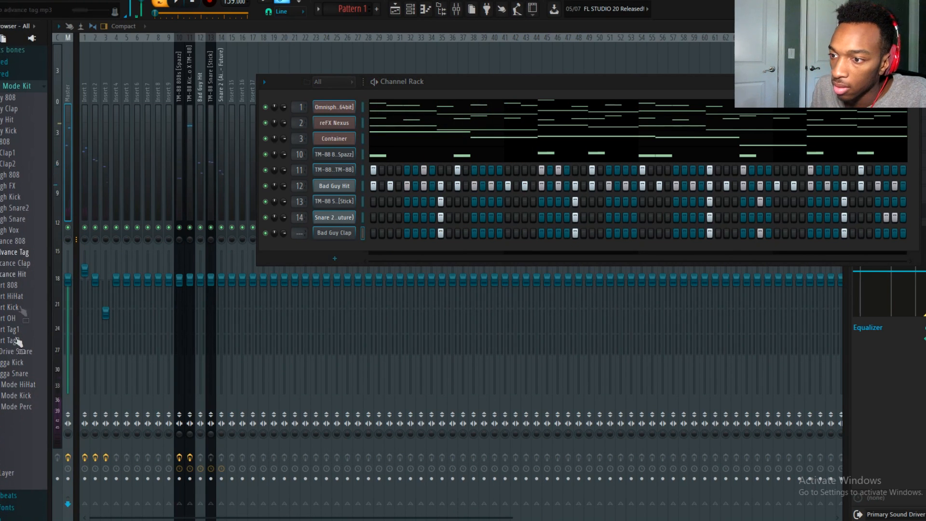
drag(306, 247, 307, 248)
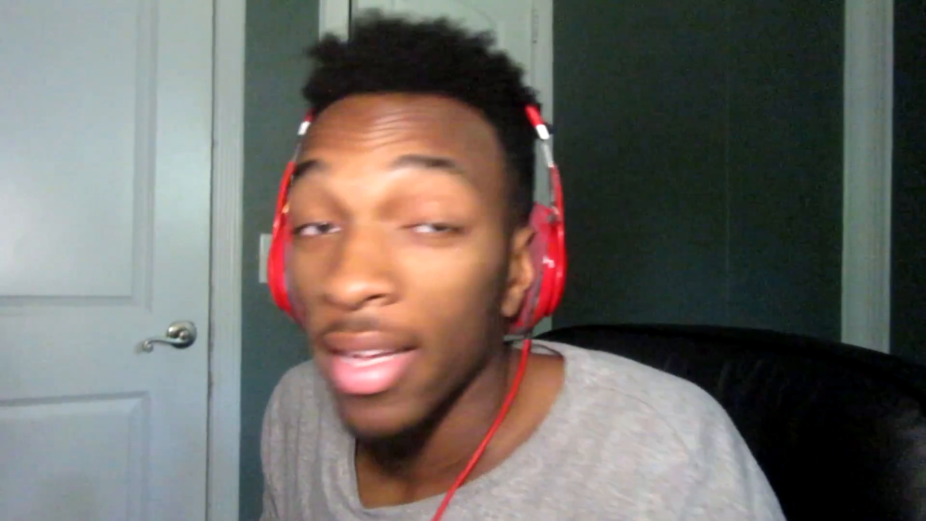